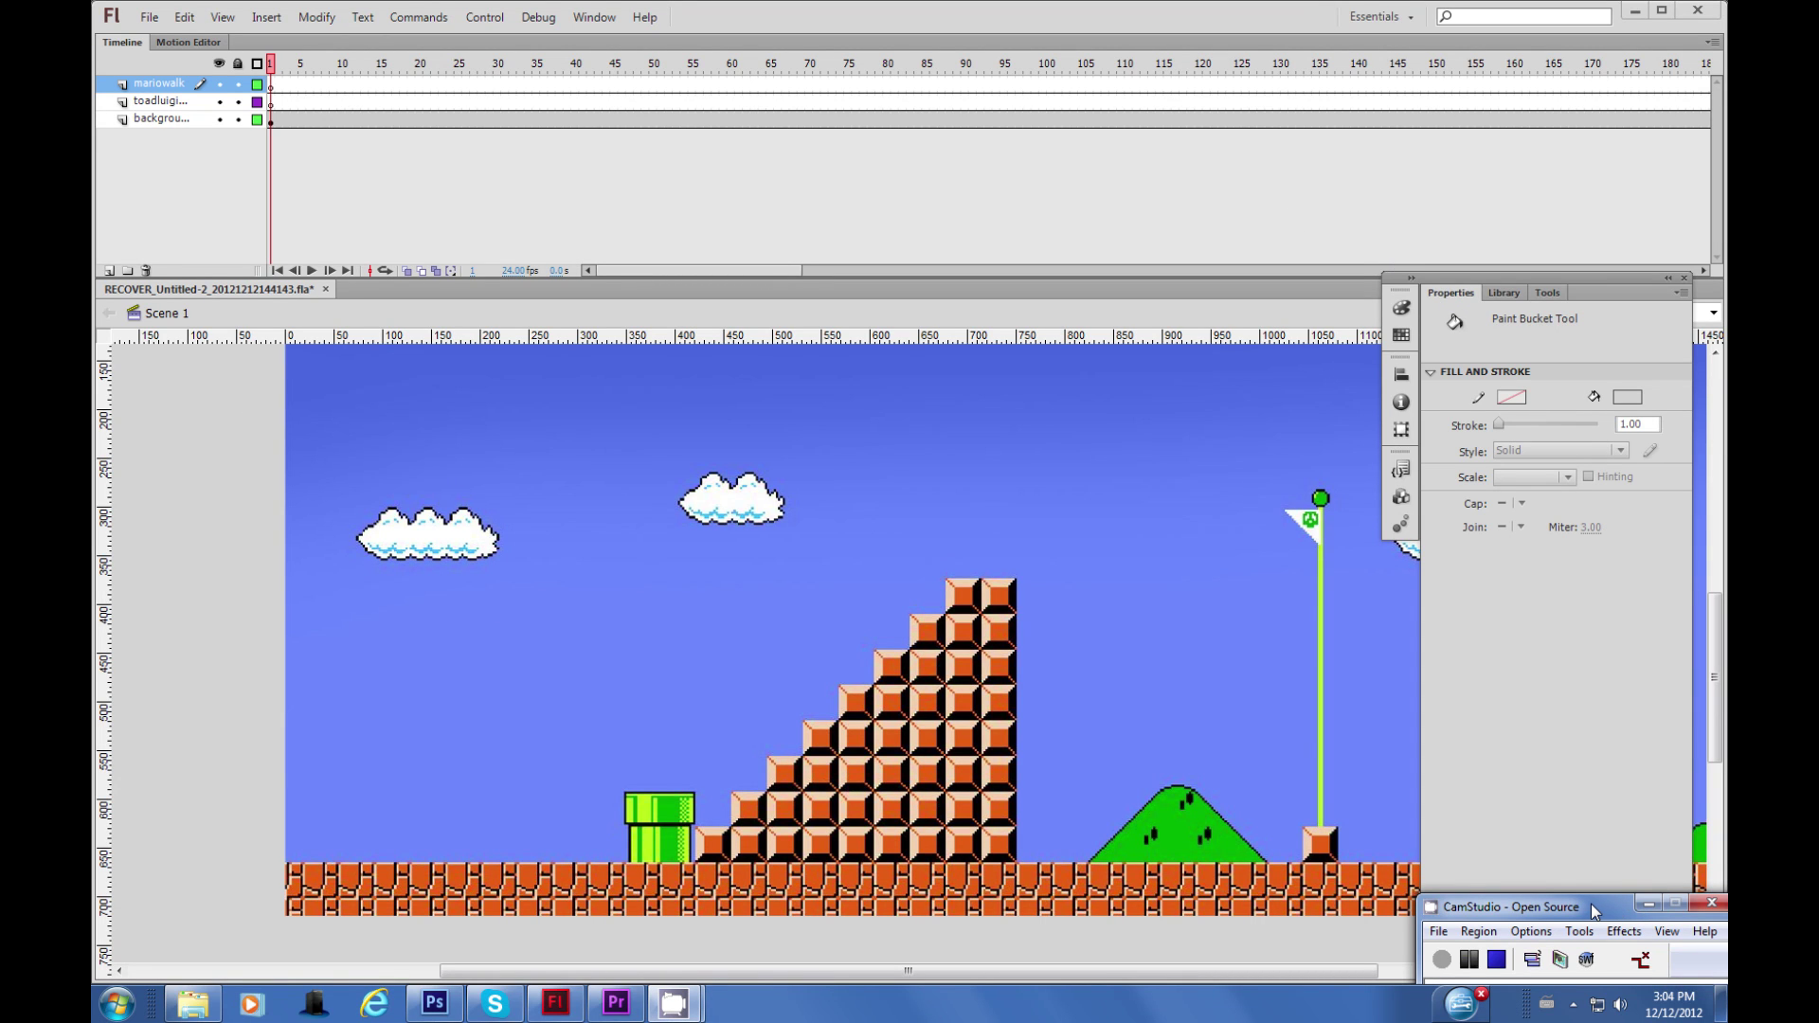
Show the Tools panel in place of fill and stroke properties and pick the Selection tool.
click(1544, 292)
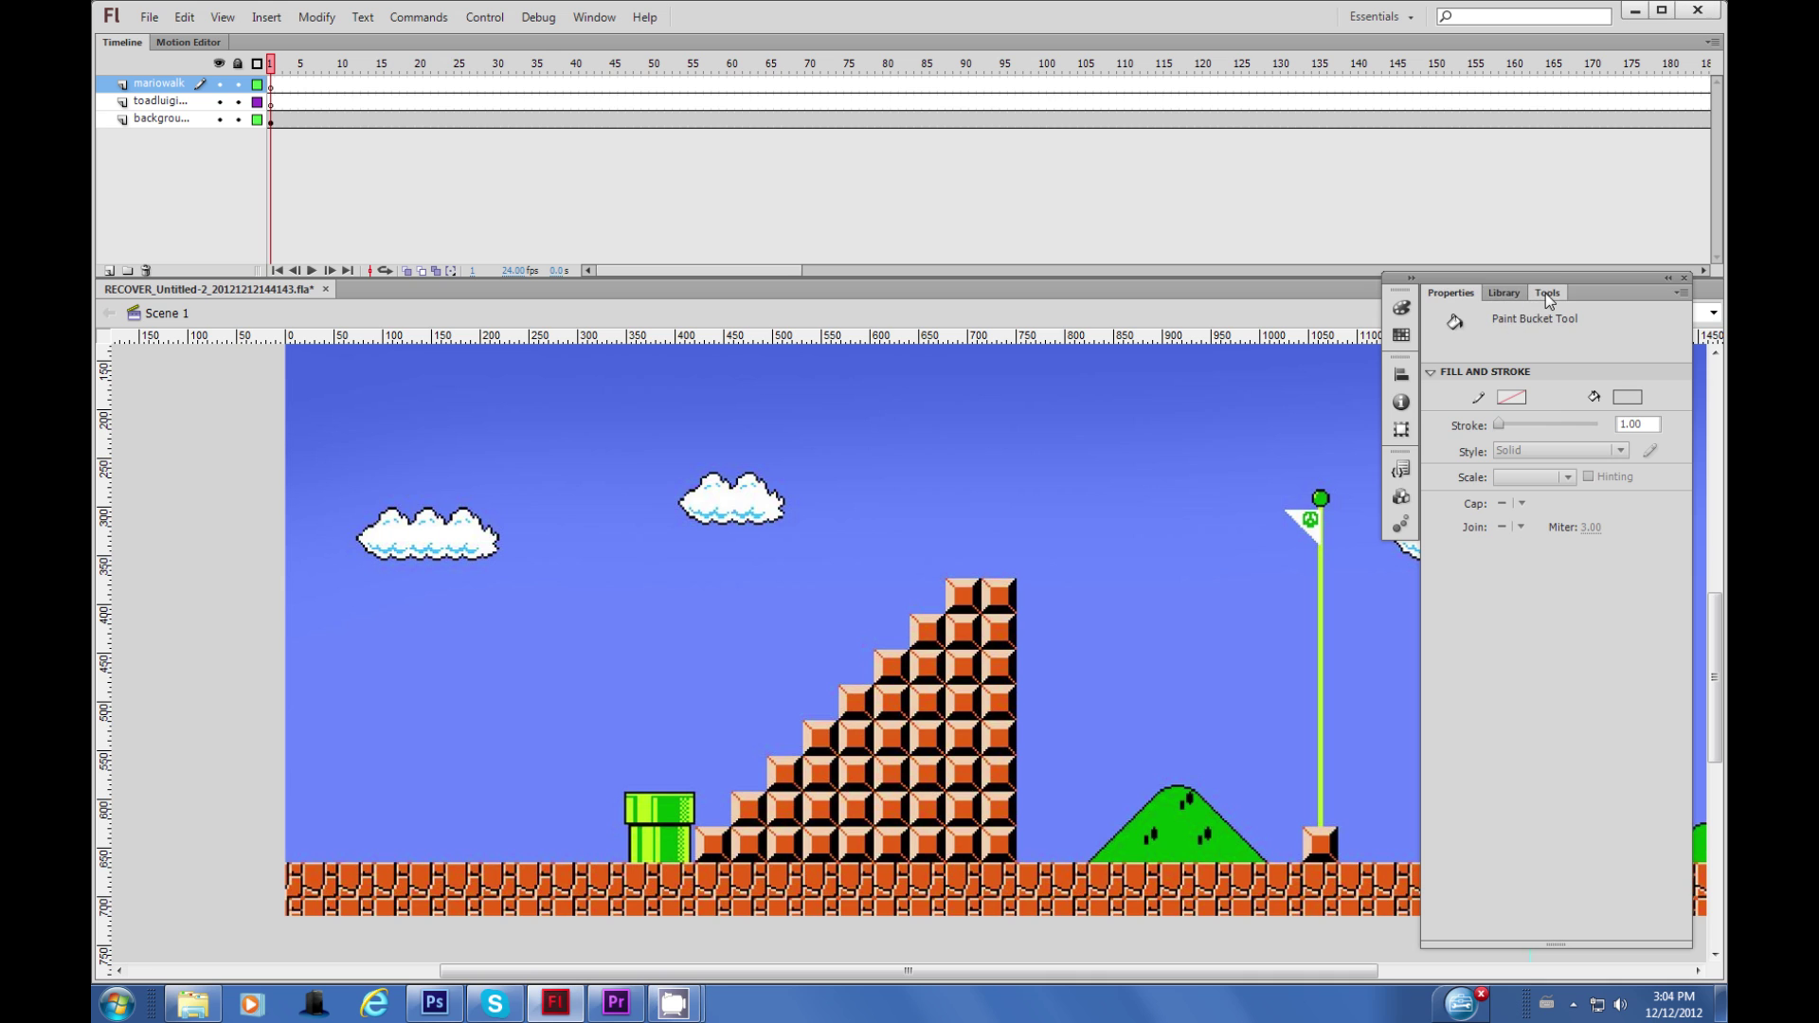
click(1436, 315)
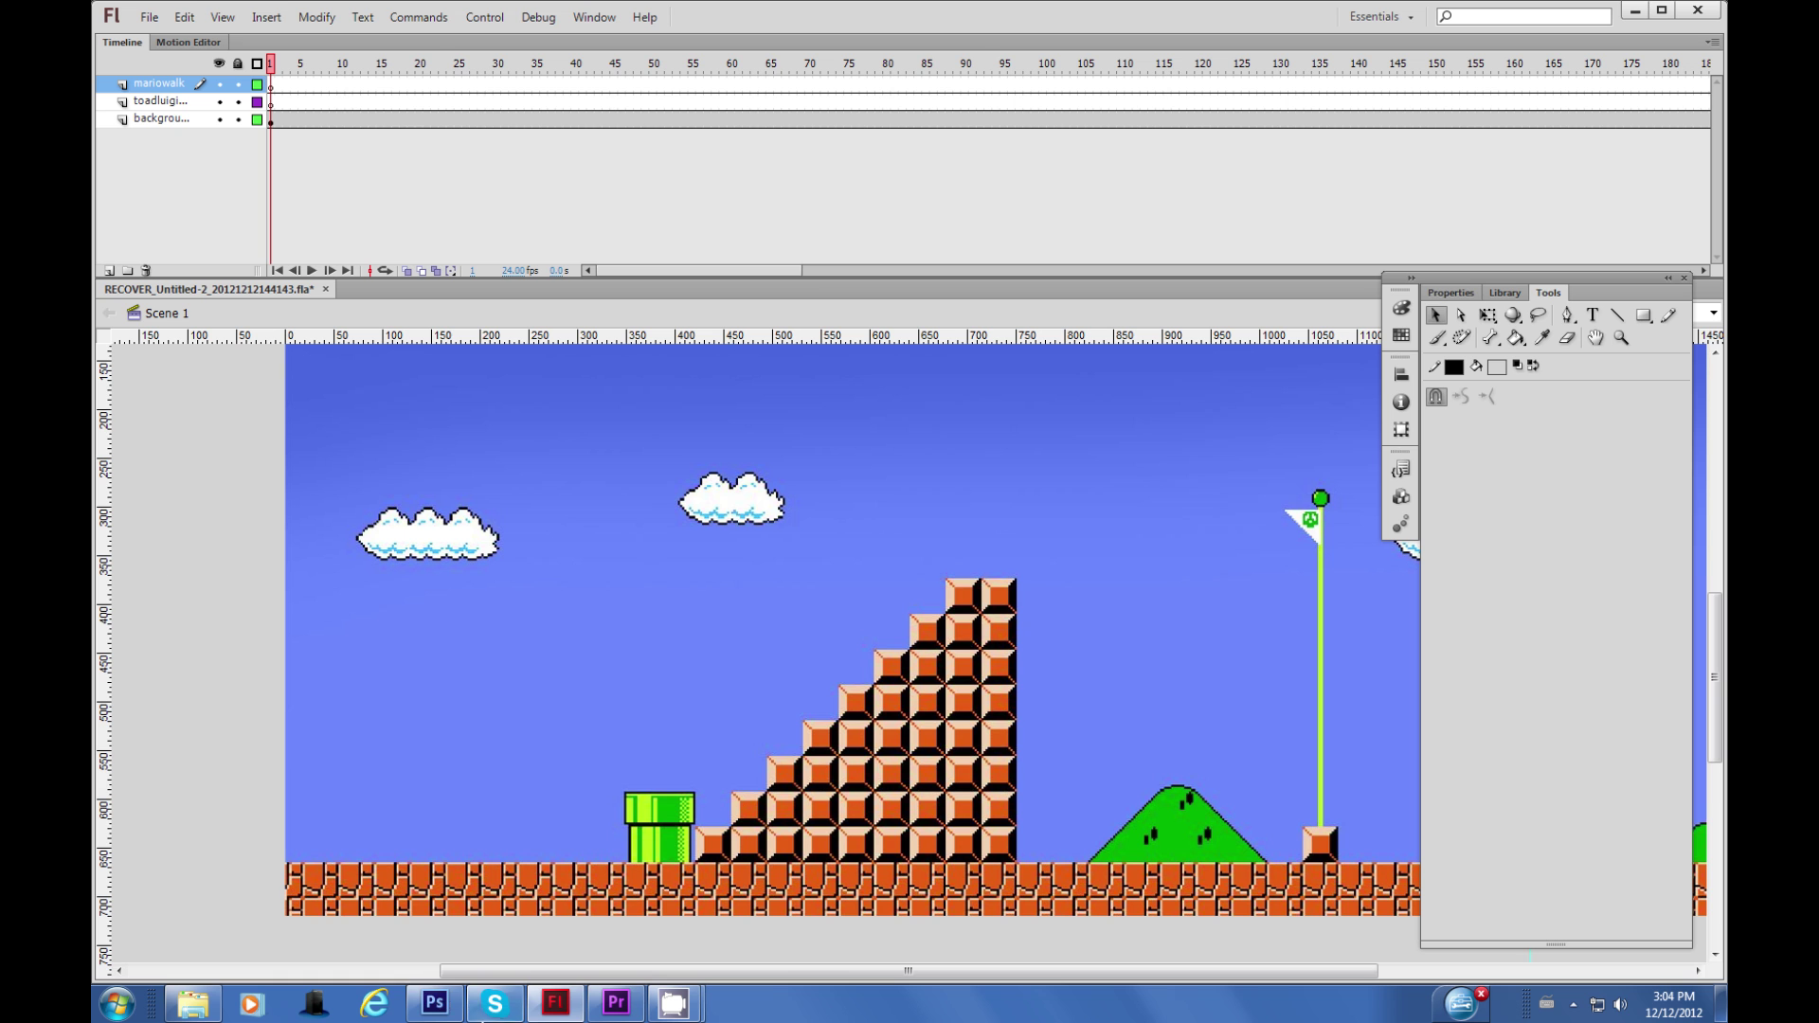
mouse_move(434, 1005)
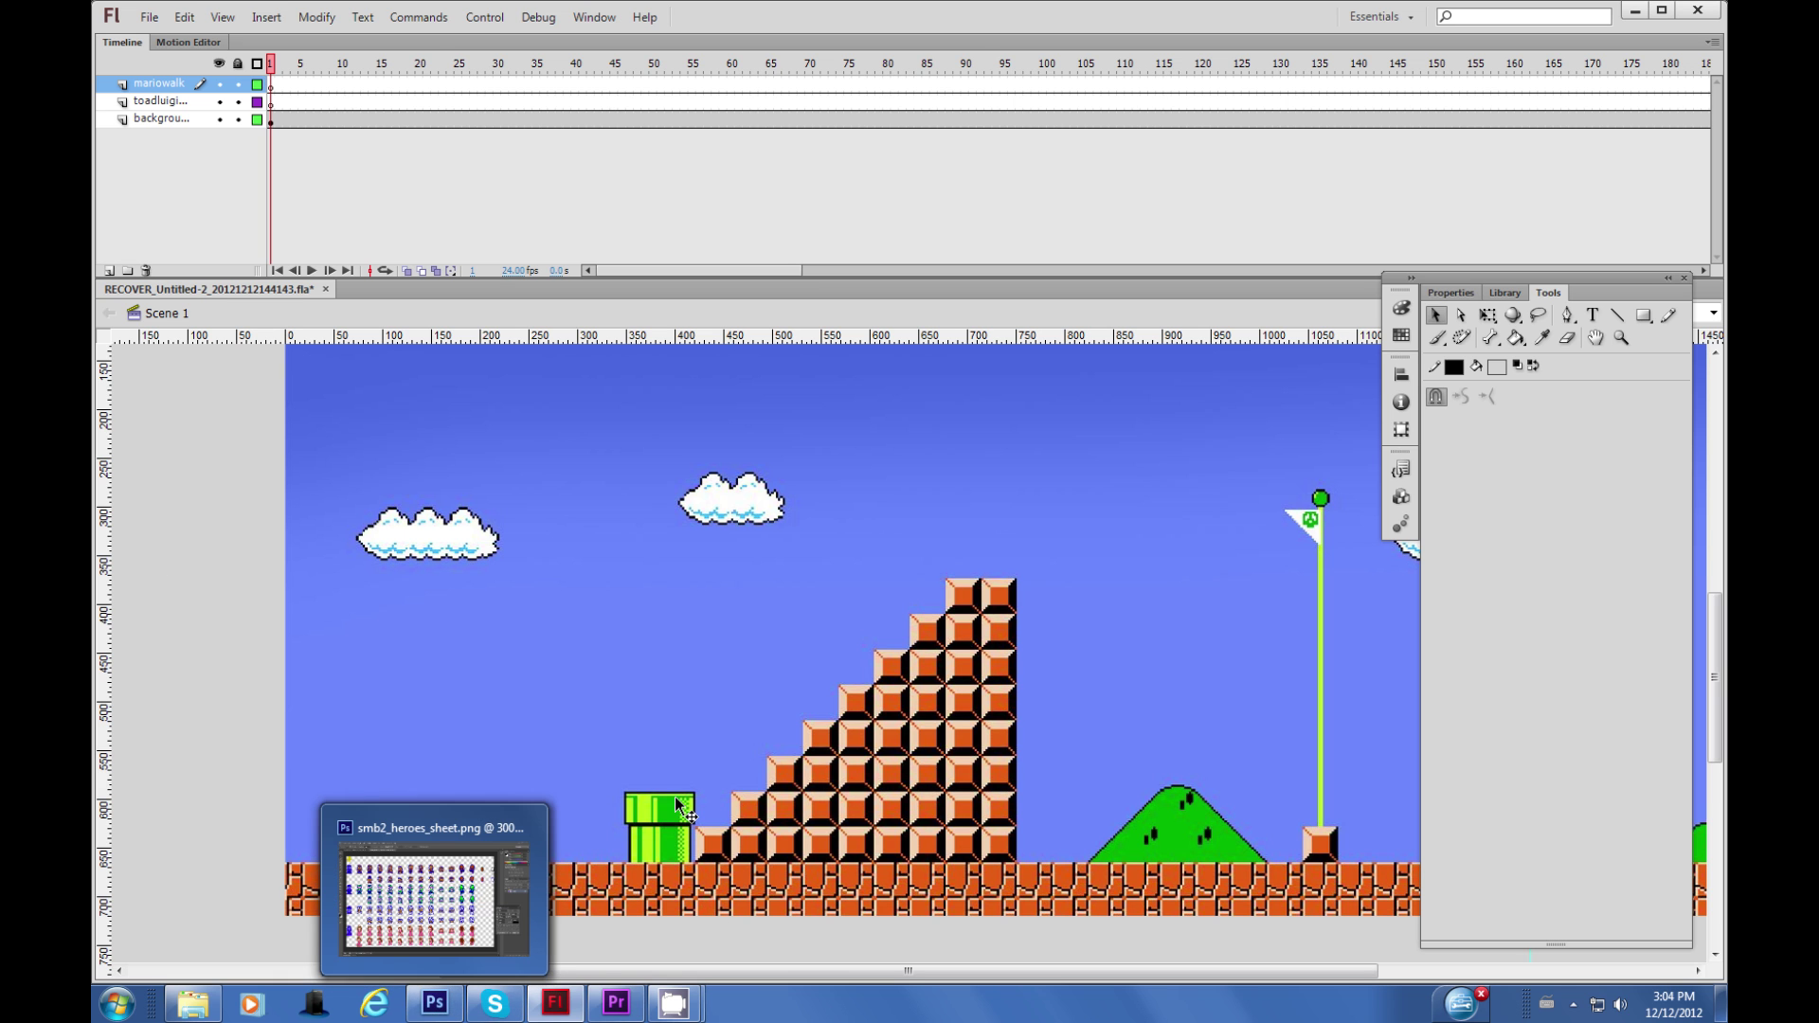
Switch to Photoshop to build a new canvas with one Mario from smb2_heroes_sheet.png.
click(436, 1002)
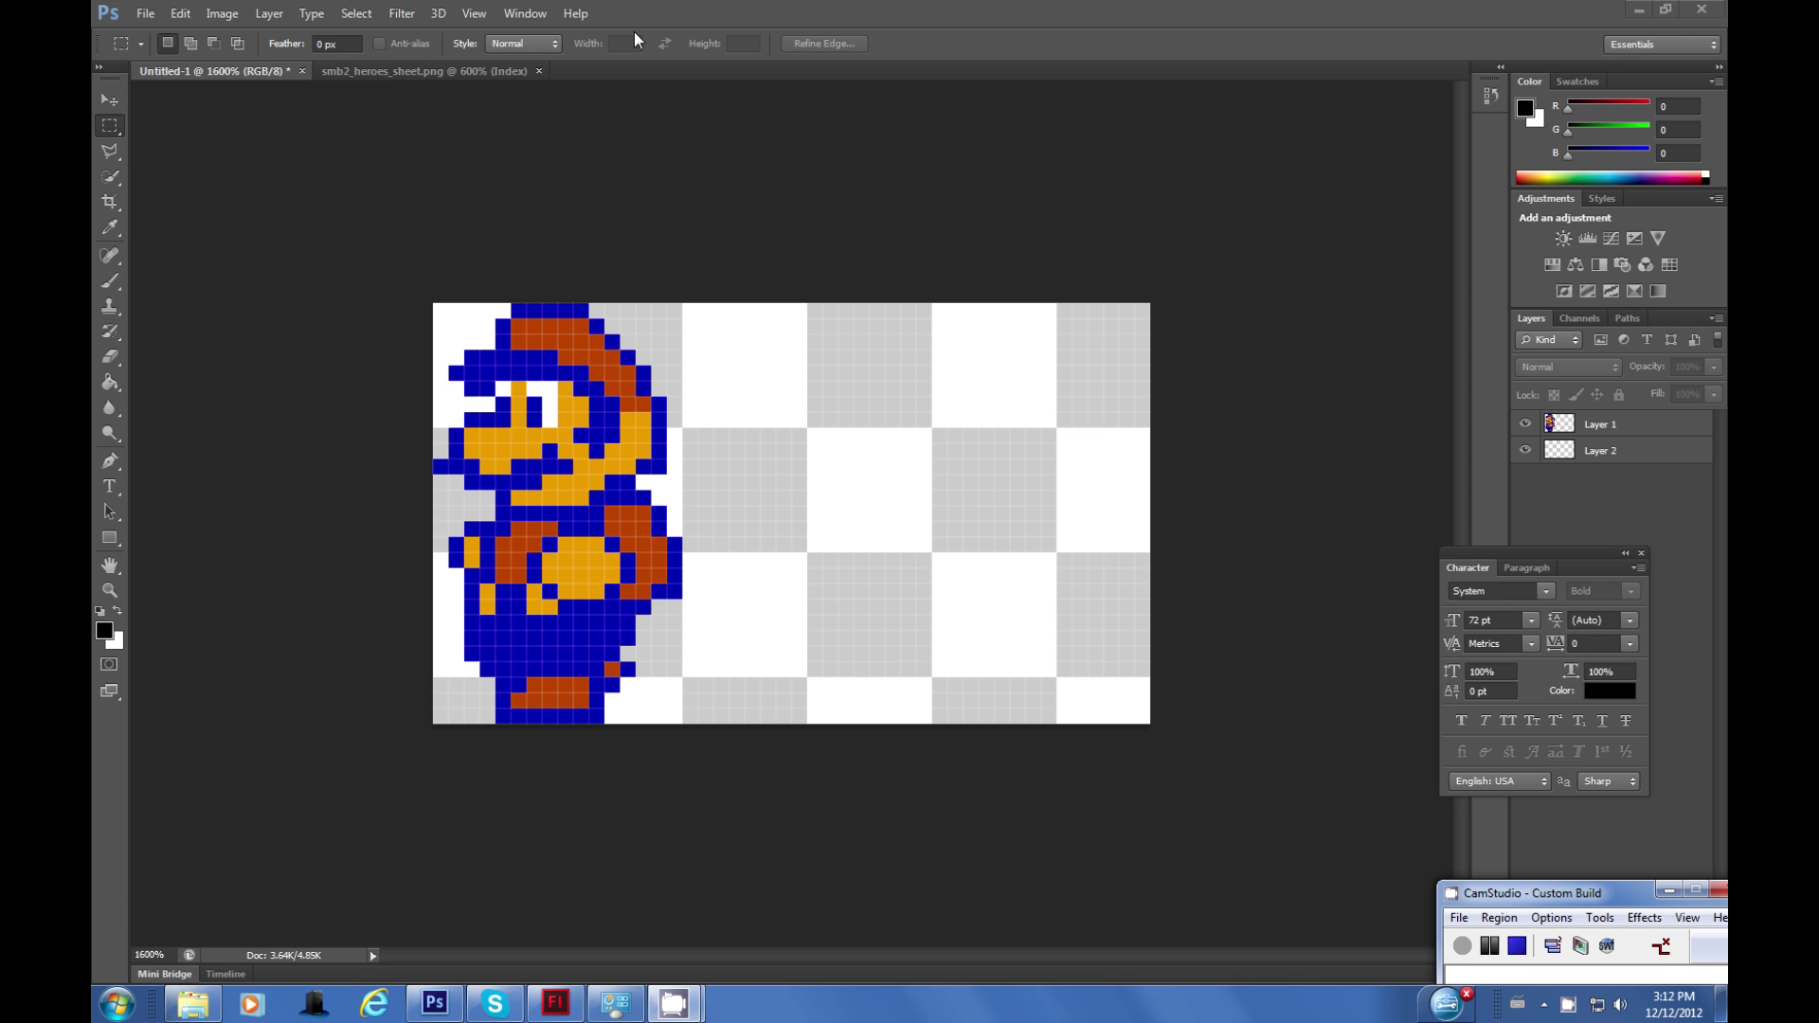
Paste the second Mario pose onto a new Layer 3 and move it over the first Mario.
click(1601, 425)
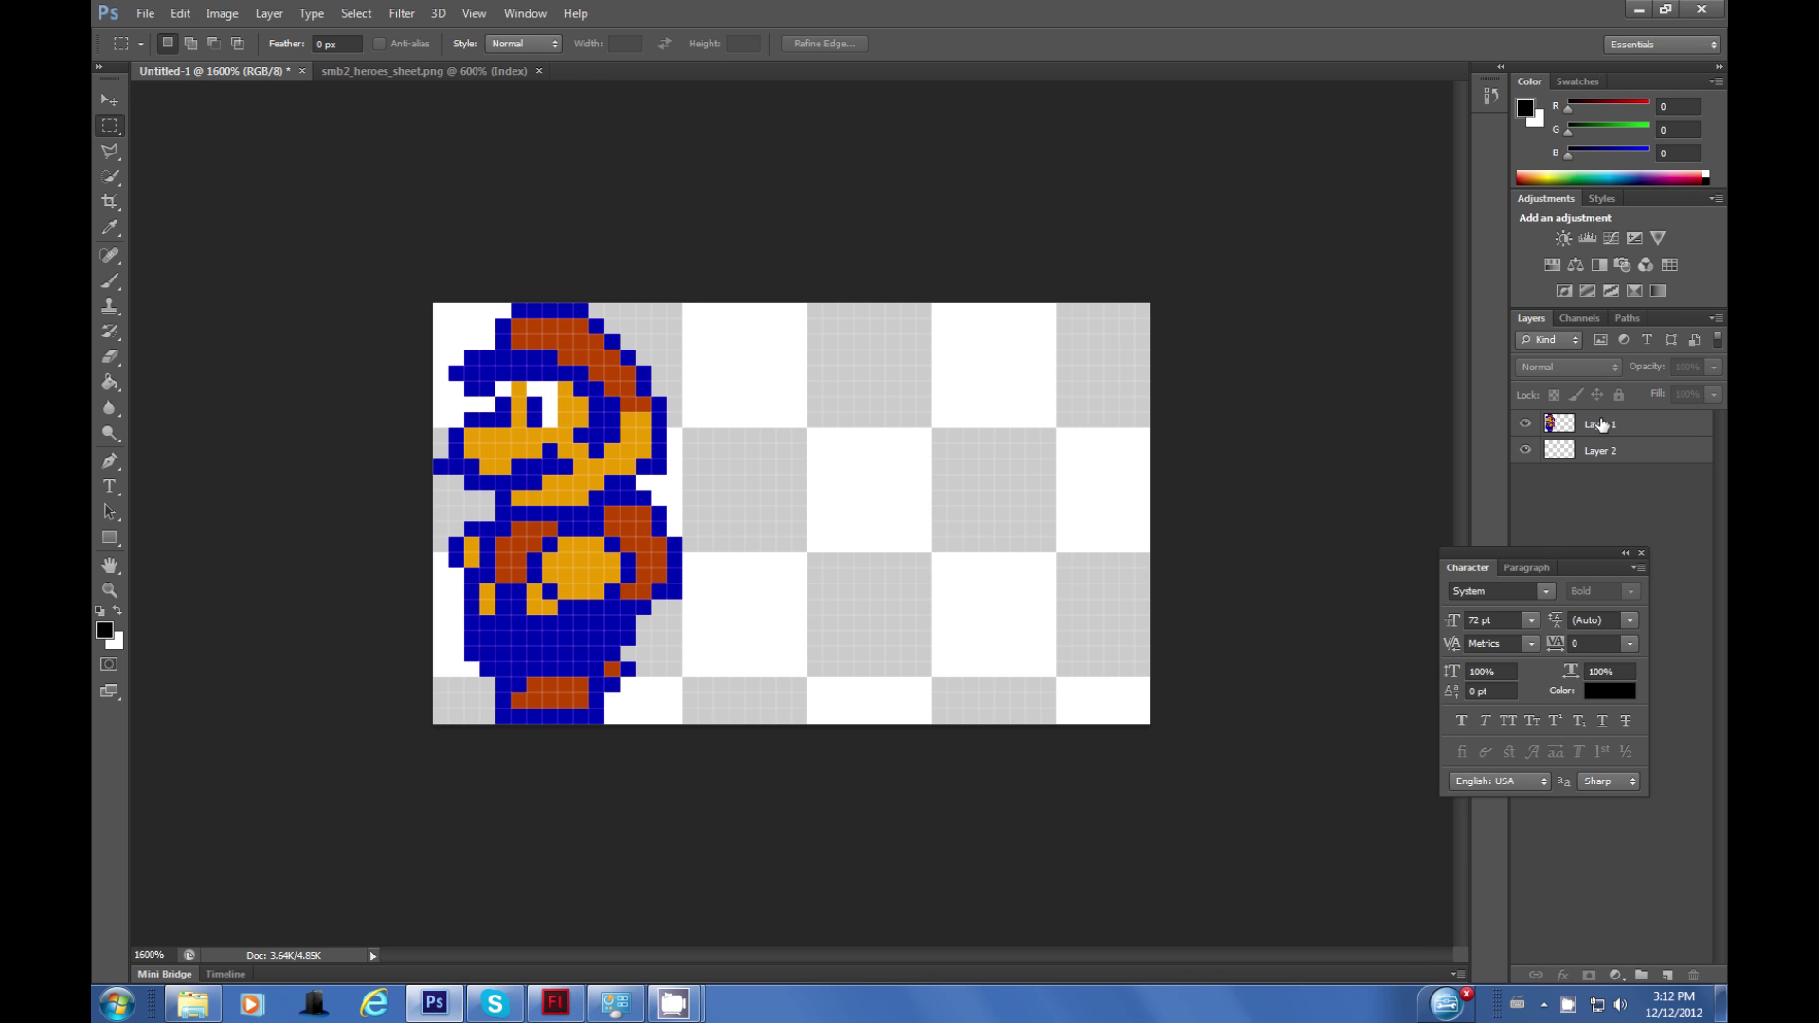
click(1601, 424)
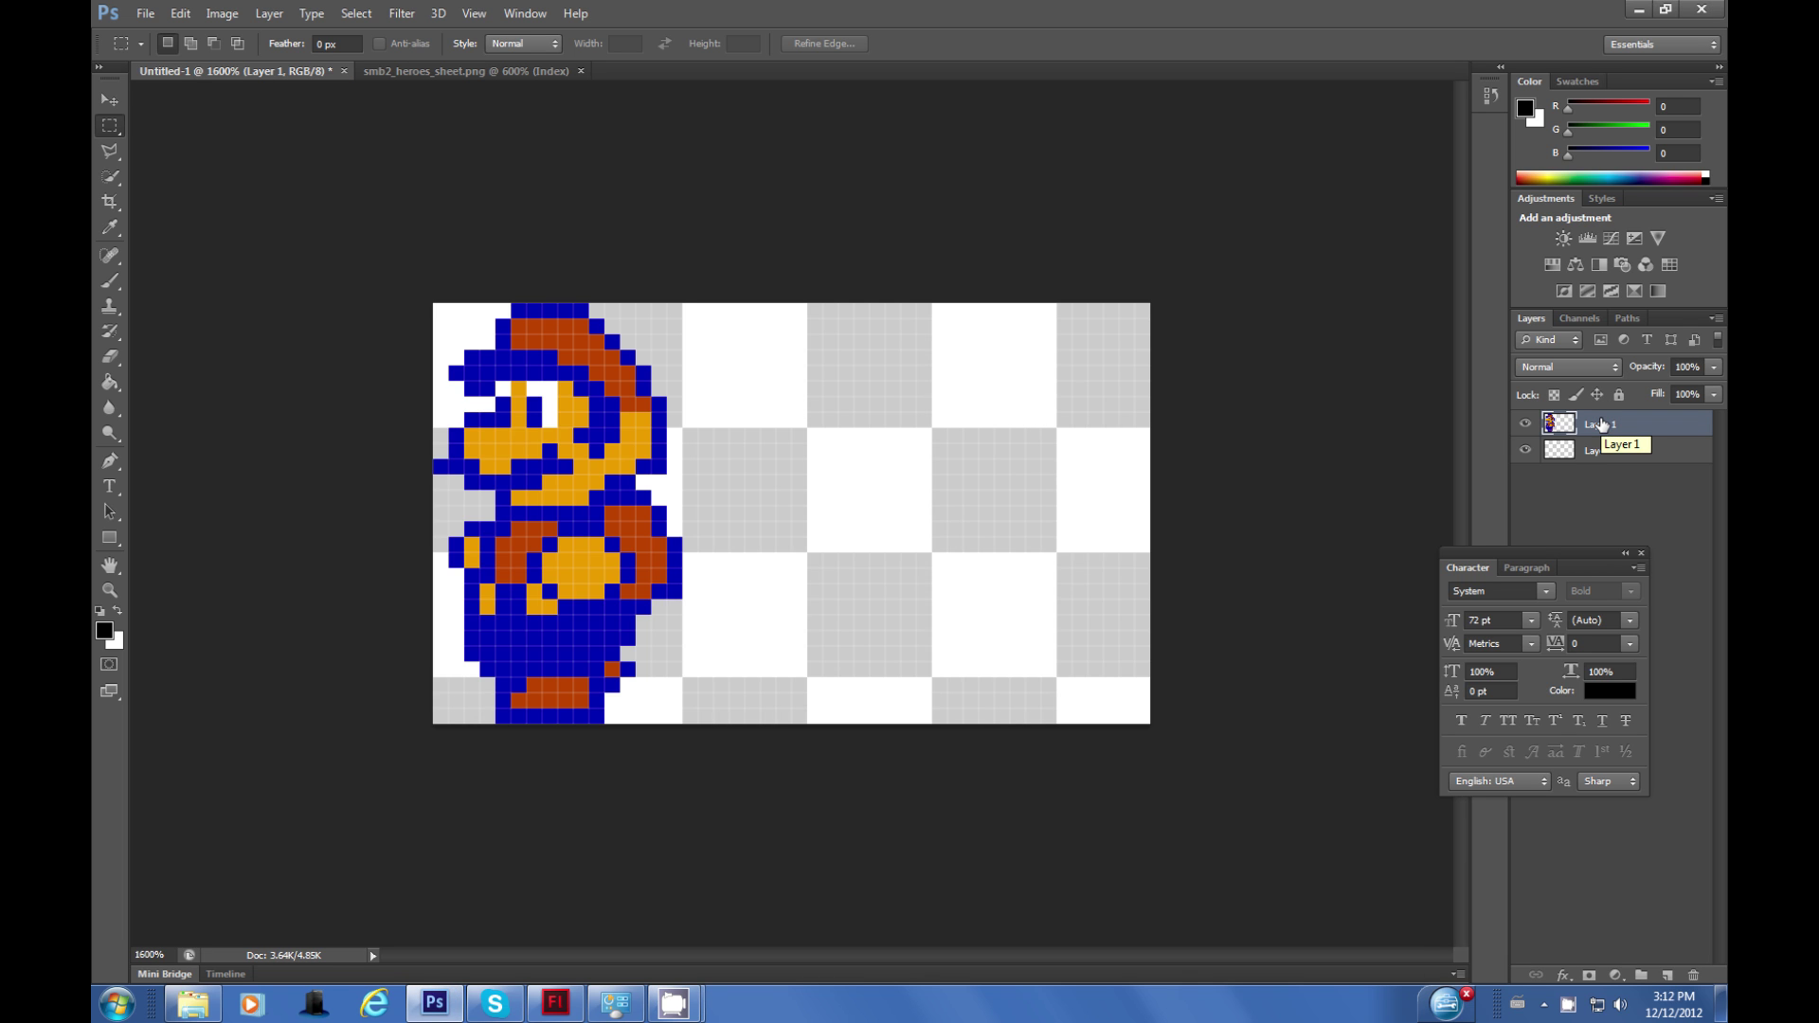
click(1668, 976)
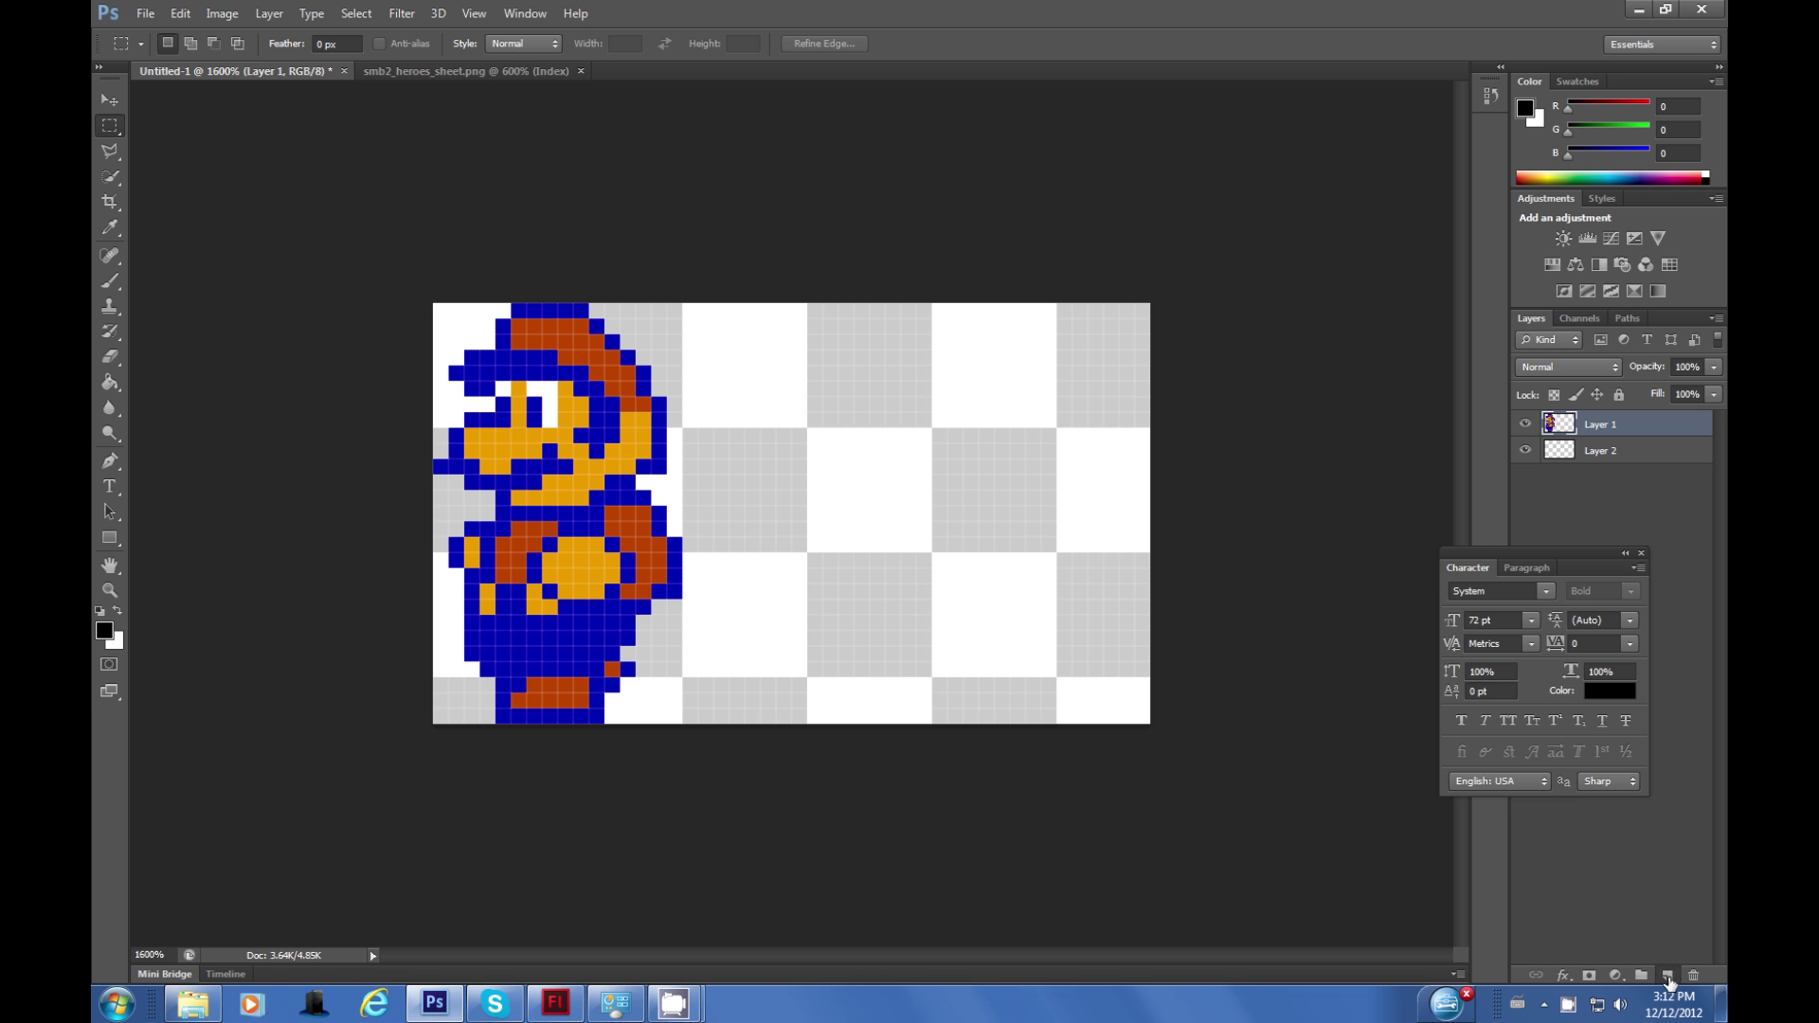
click(180, 13)
click(216, 183)
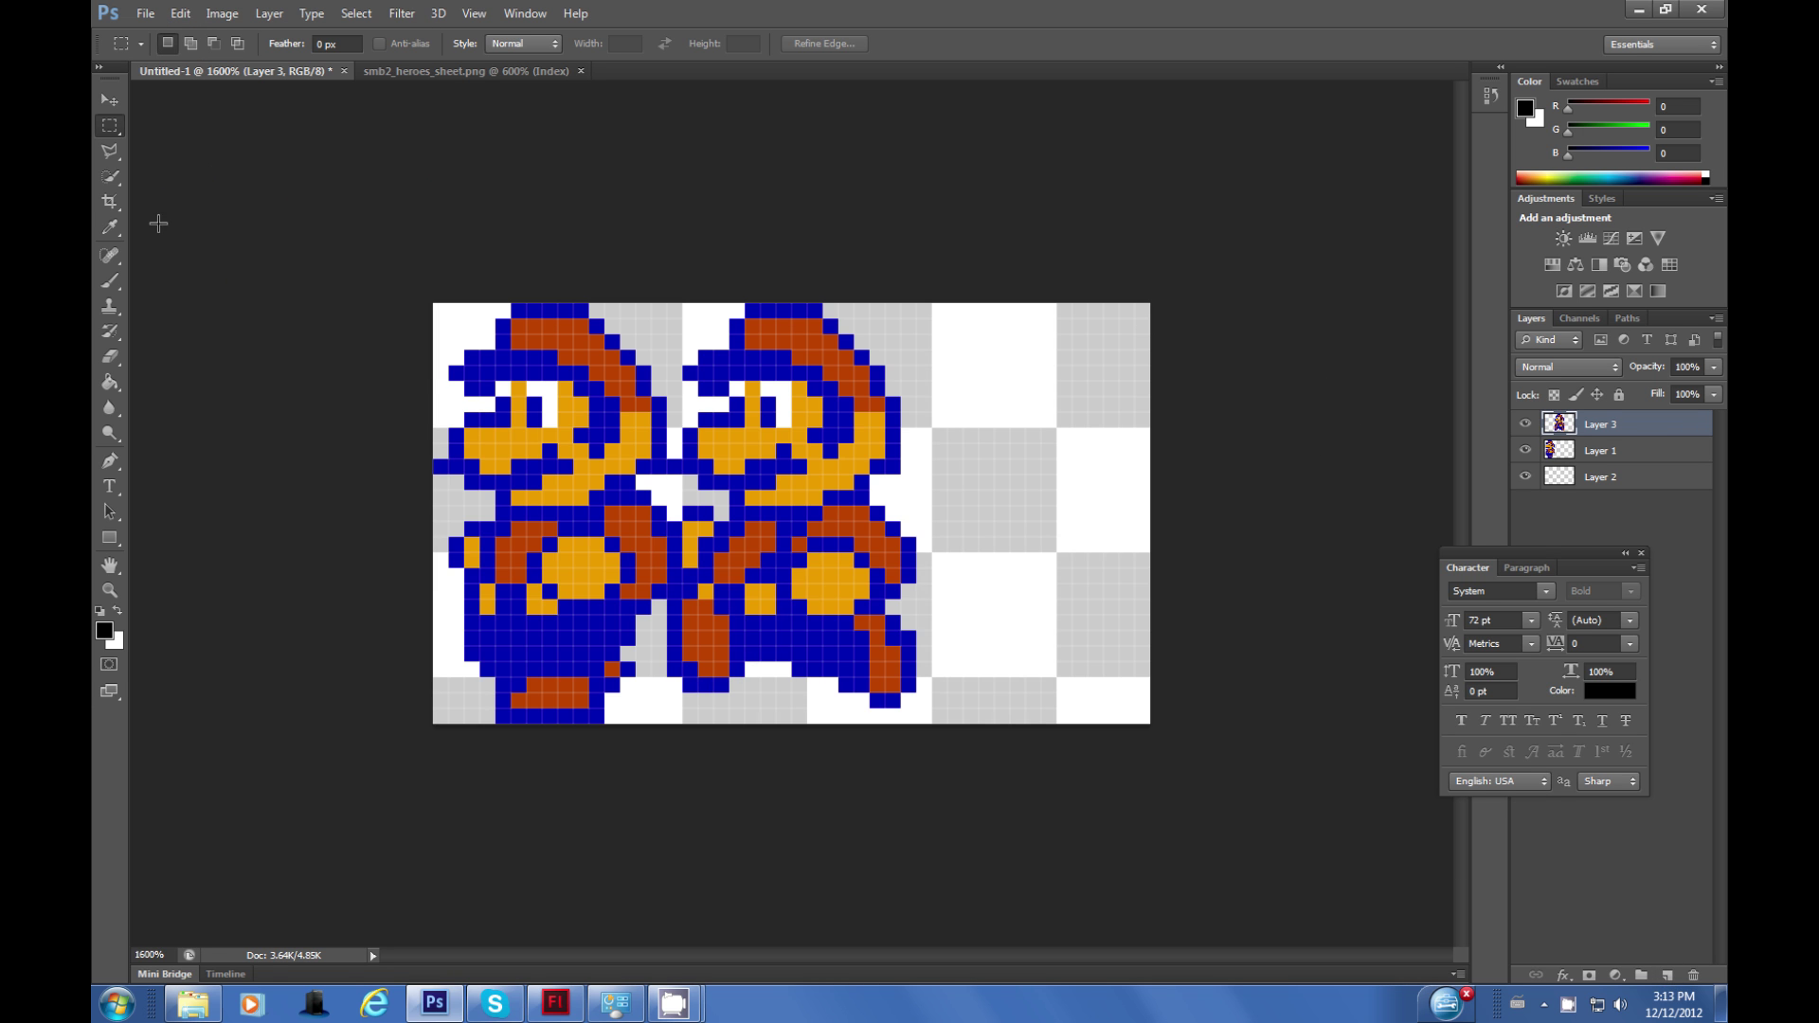
click(110, 98)
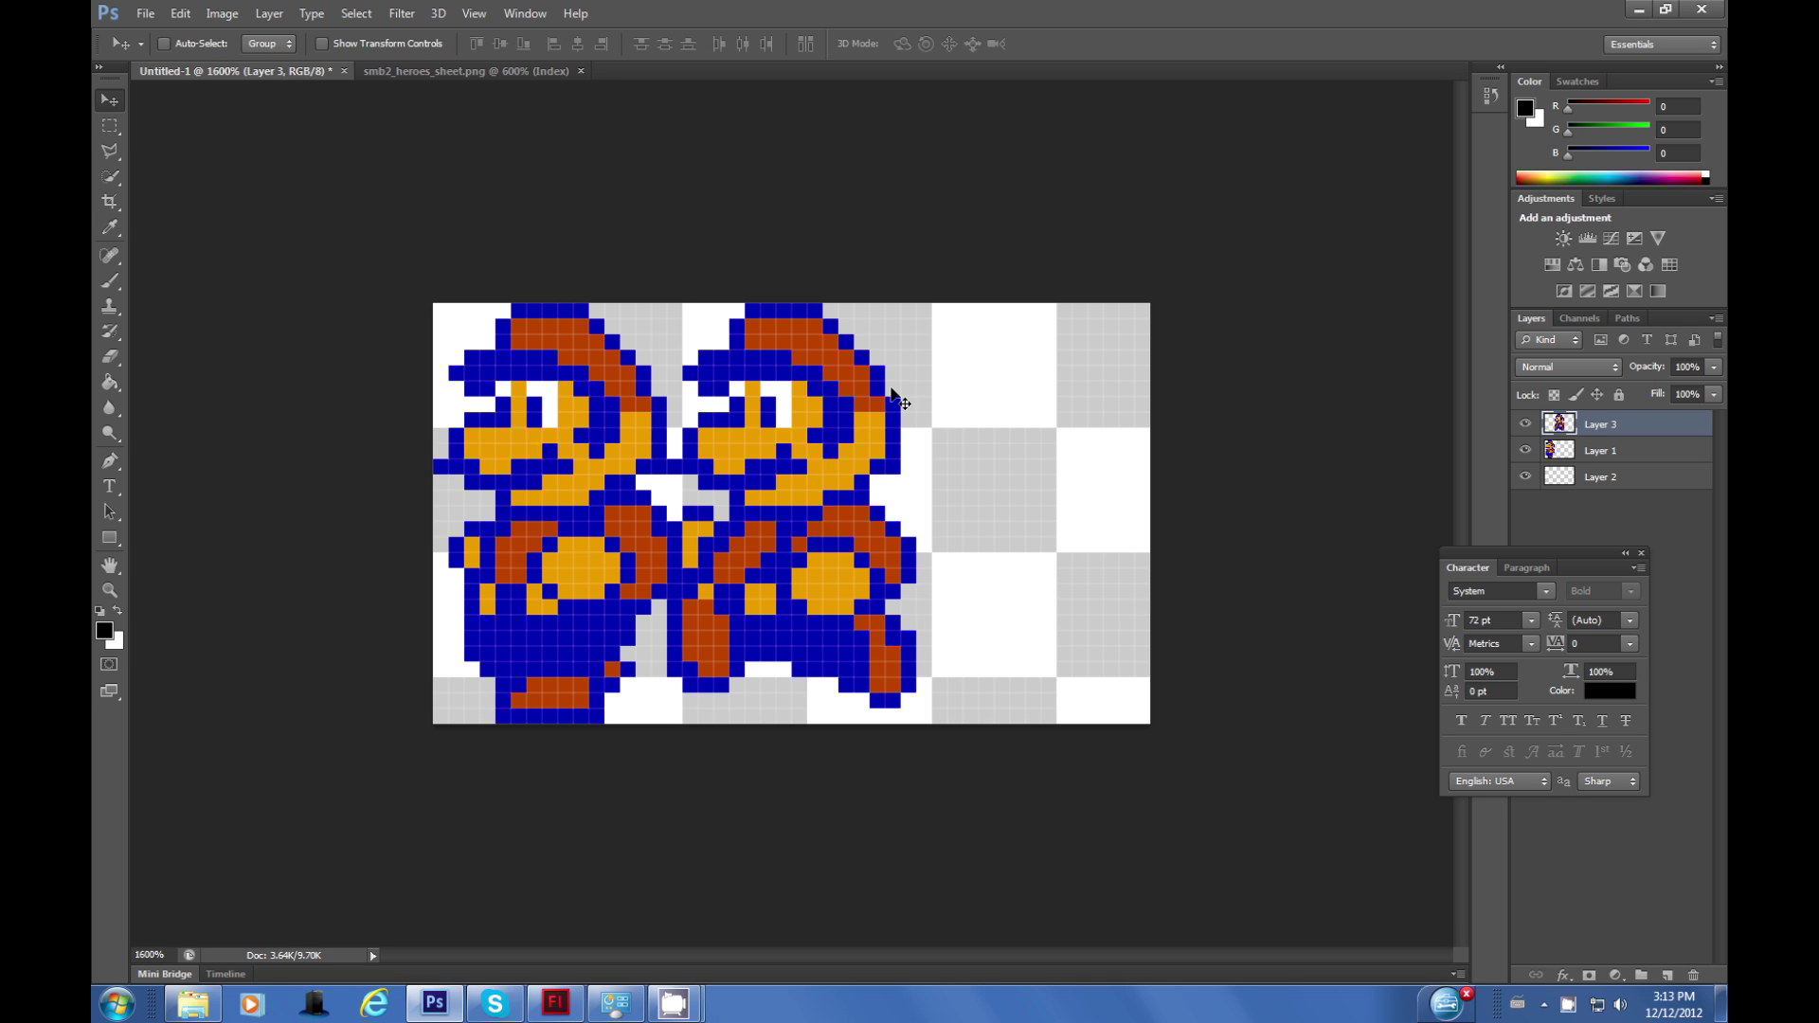
drag(761, 376, 515, 386)
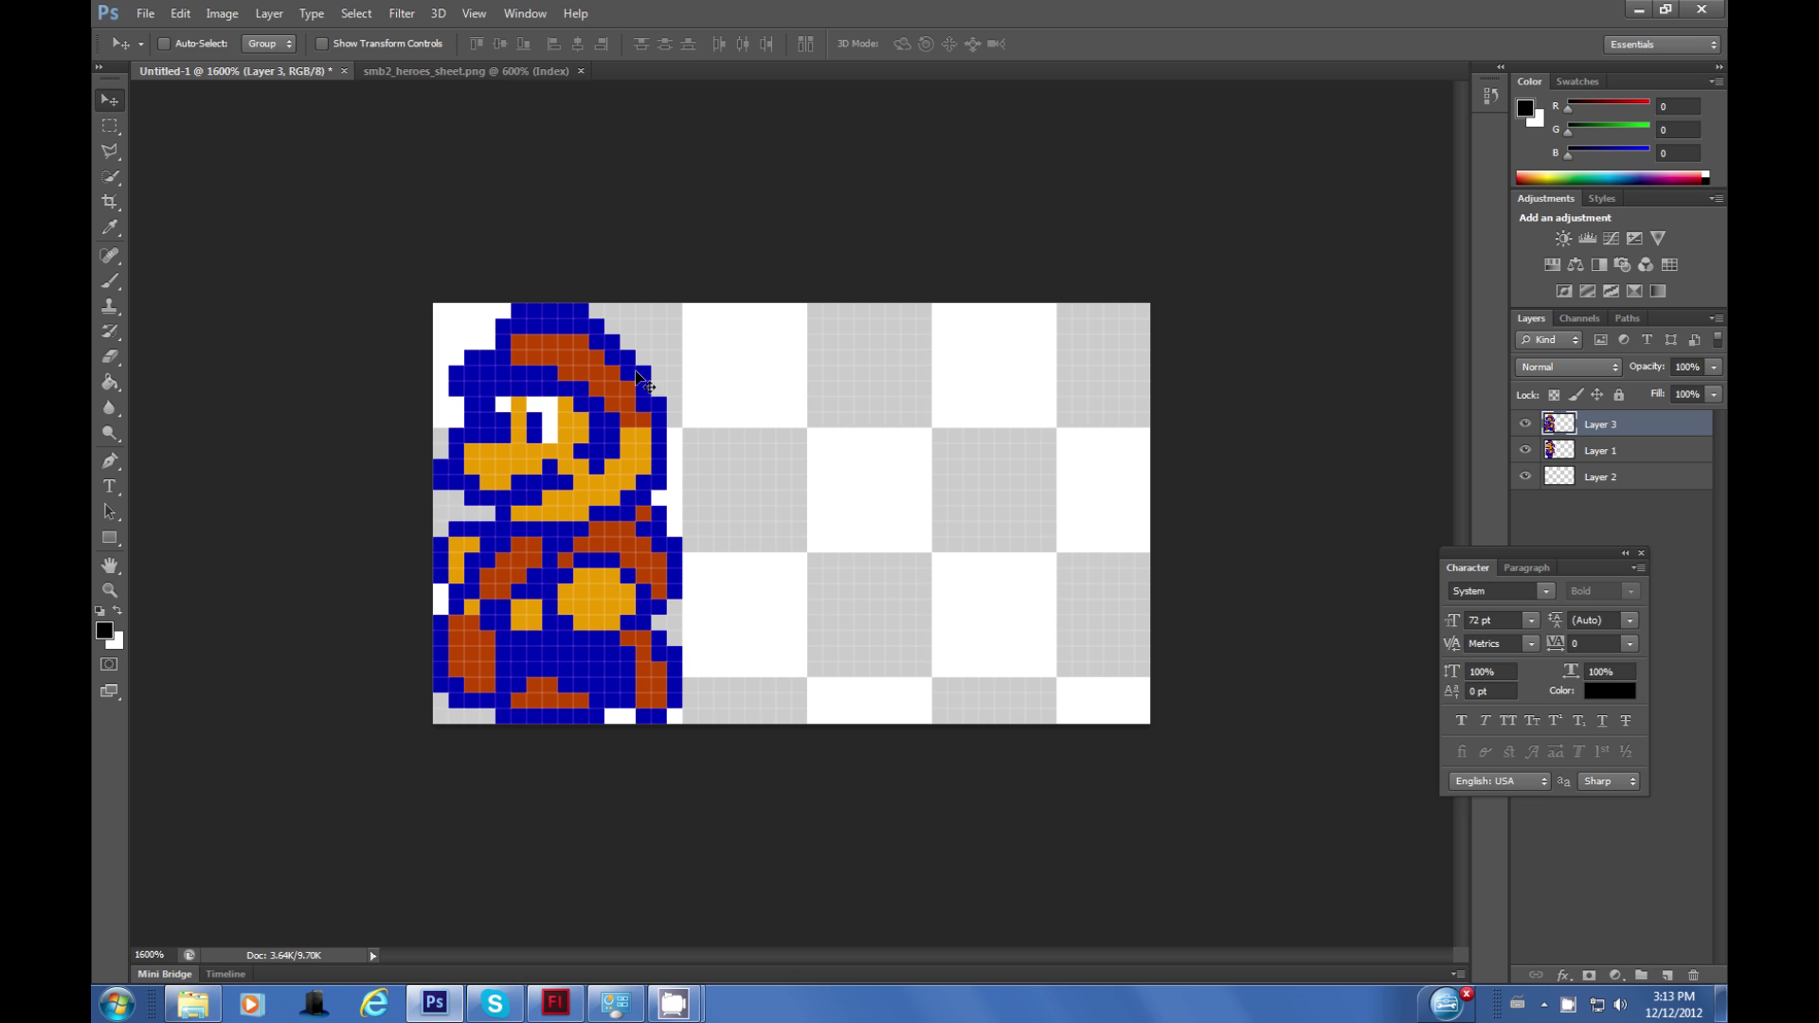
Toggle Layer 3 and Layer 1 visibility to compare the two walking poses.
click(1525, 425)
click(1526, 425)
click(1525, 425)
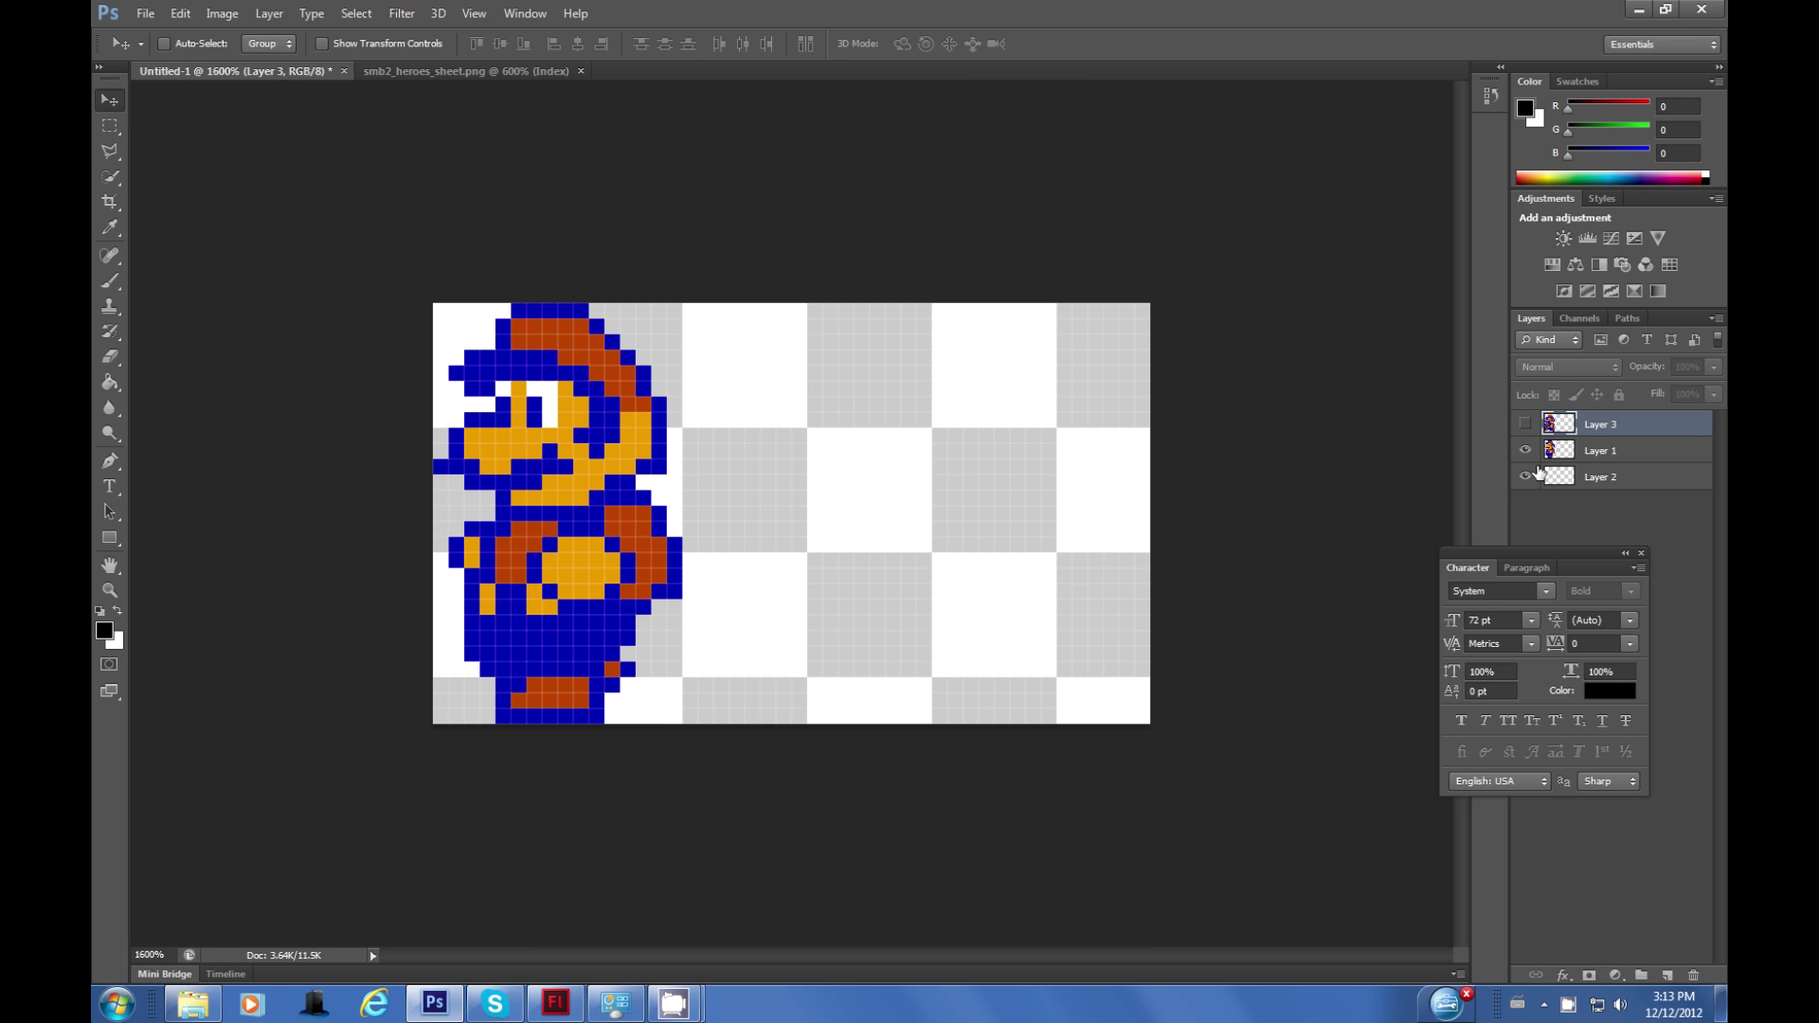
click(1525, 450)
click(1525, 450)
click(1525, 425)
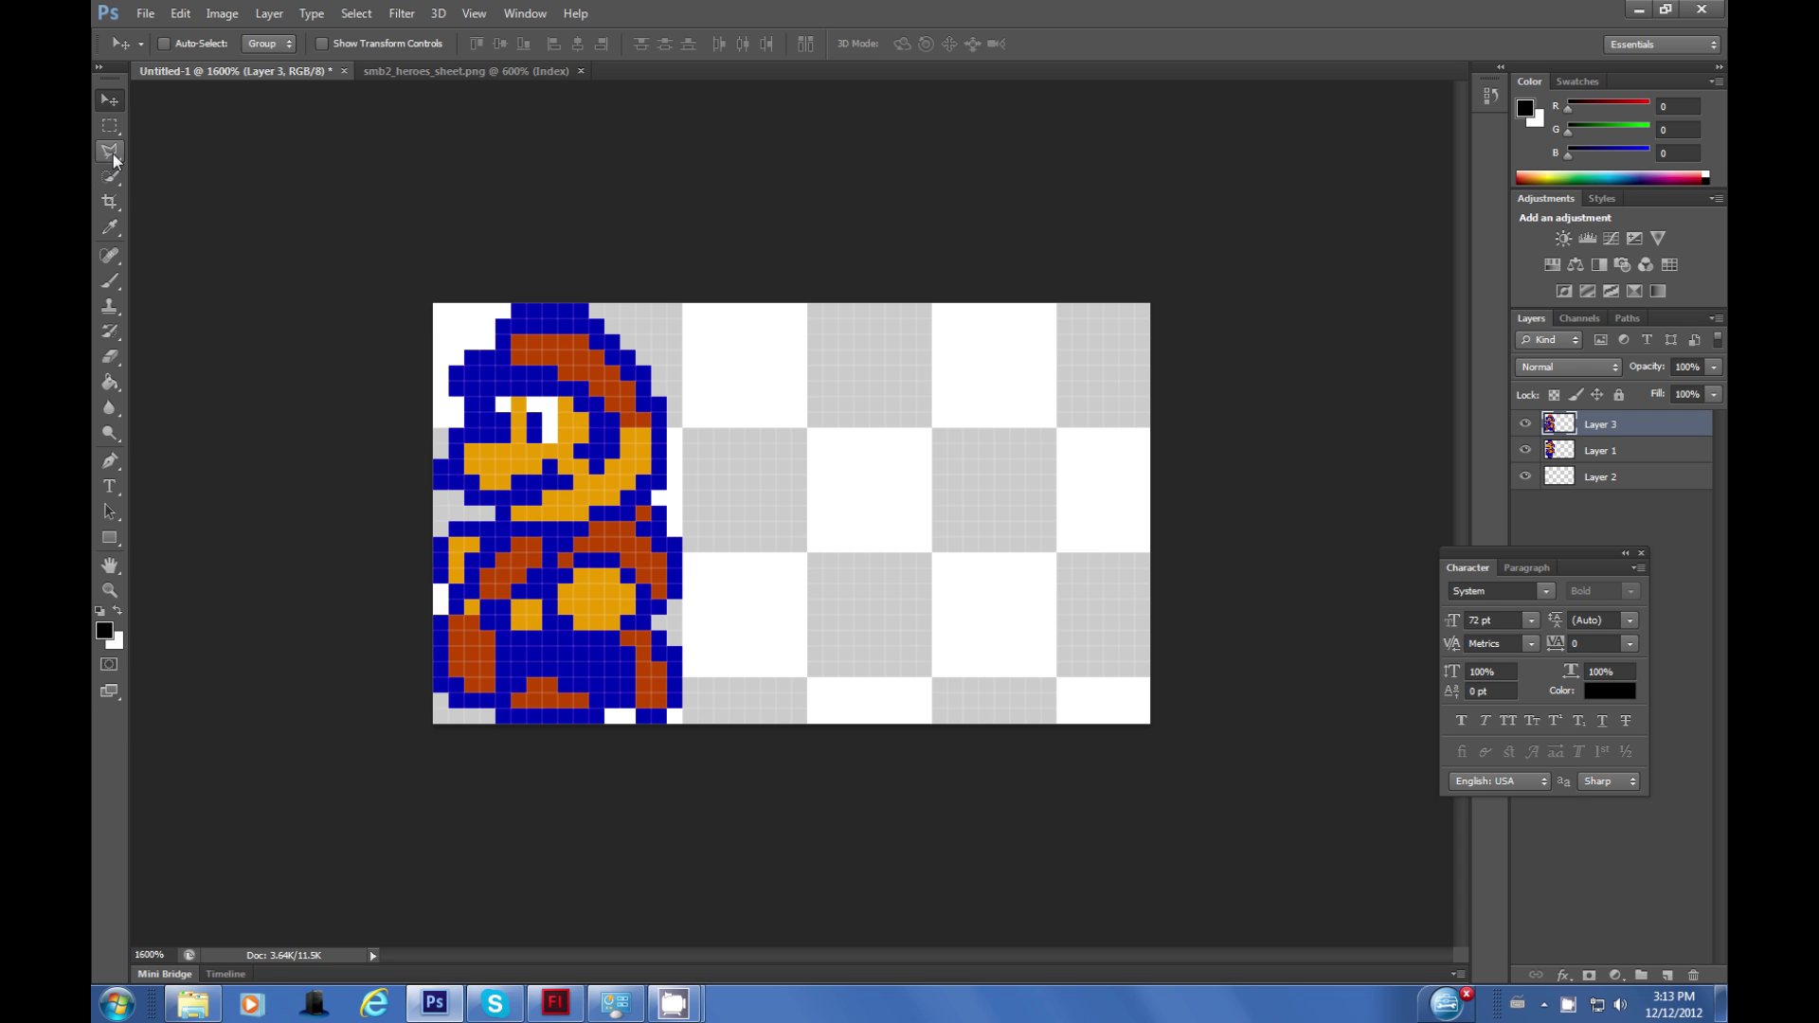
Crop the canvas's right edge in to the width of the Mario sprites.
click(110, 201)
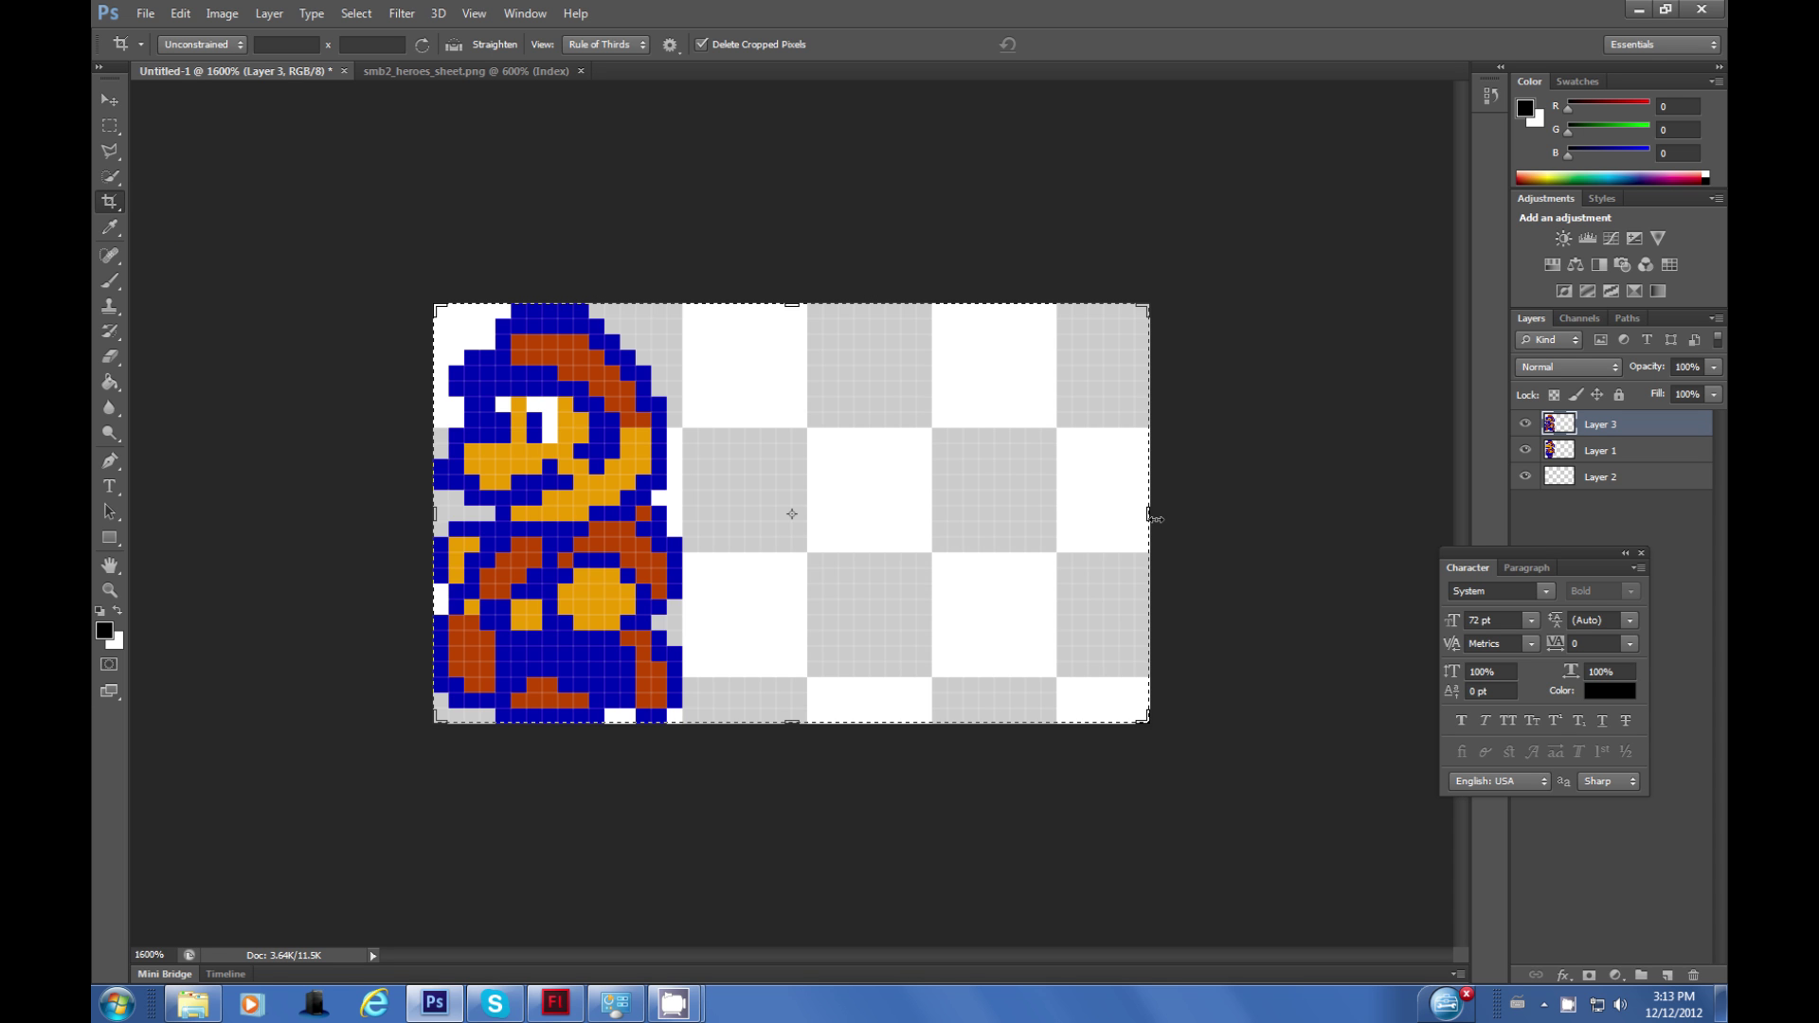
drag(1156, 520, 924, 500)
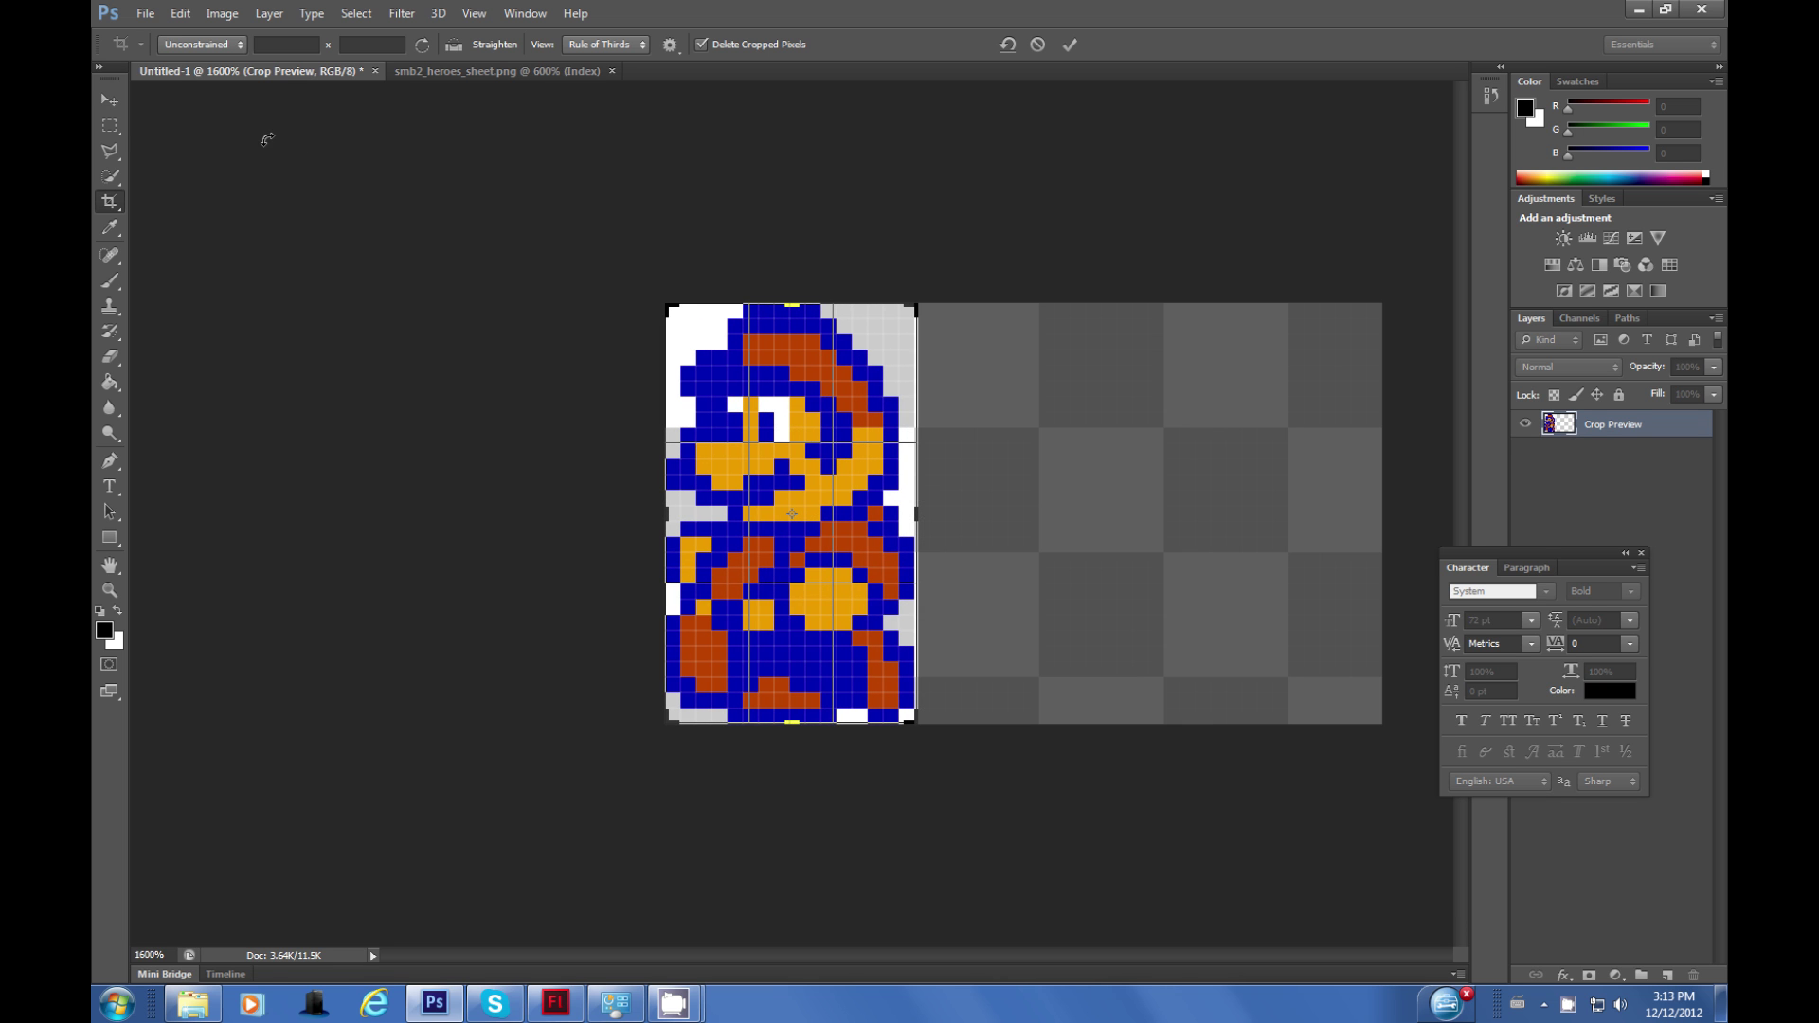
click(115, 106)
click(803, 365)
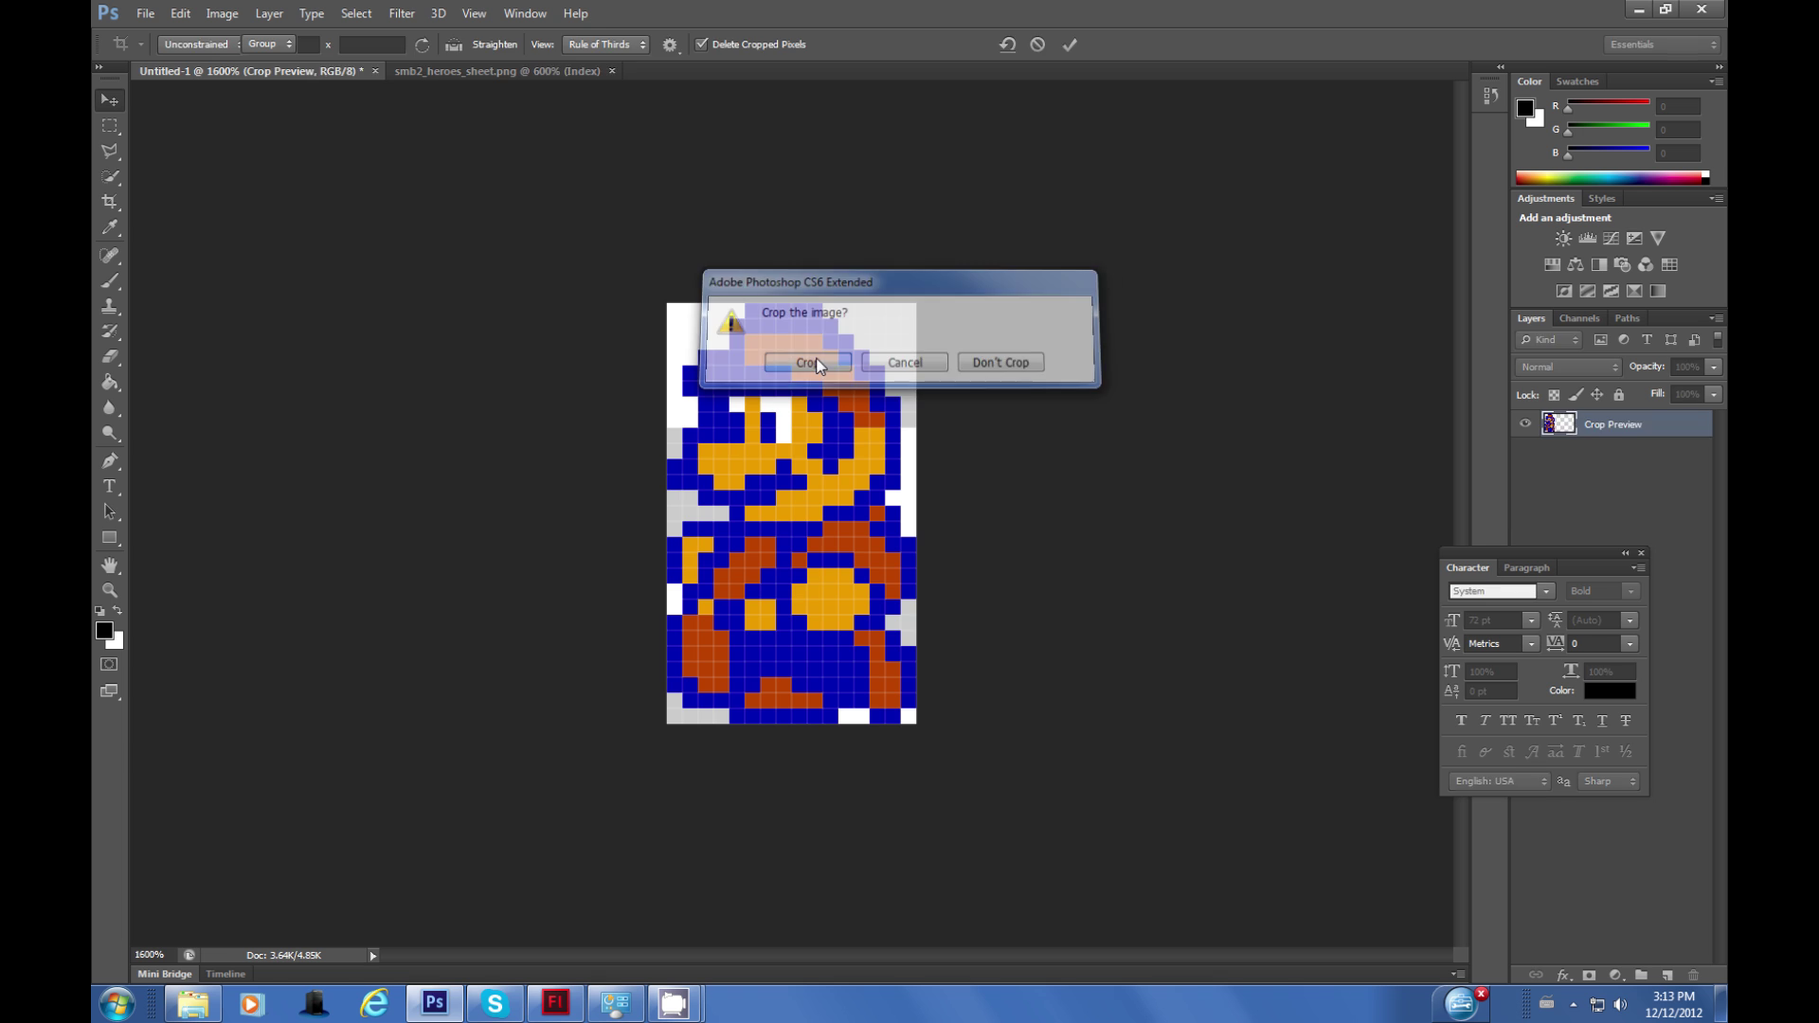
Toggle Layer 3 and Layer 1 visibility to check both poses after cropping.
click(1525, 429)
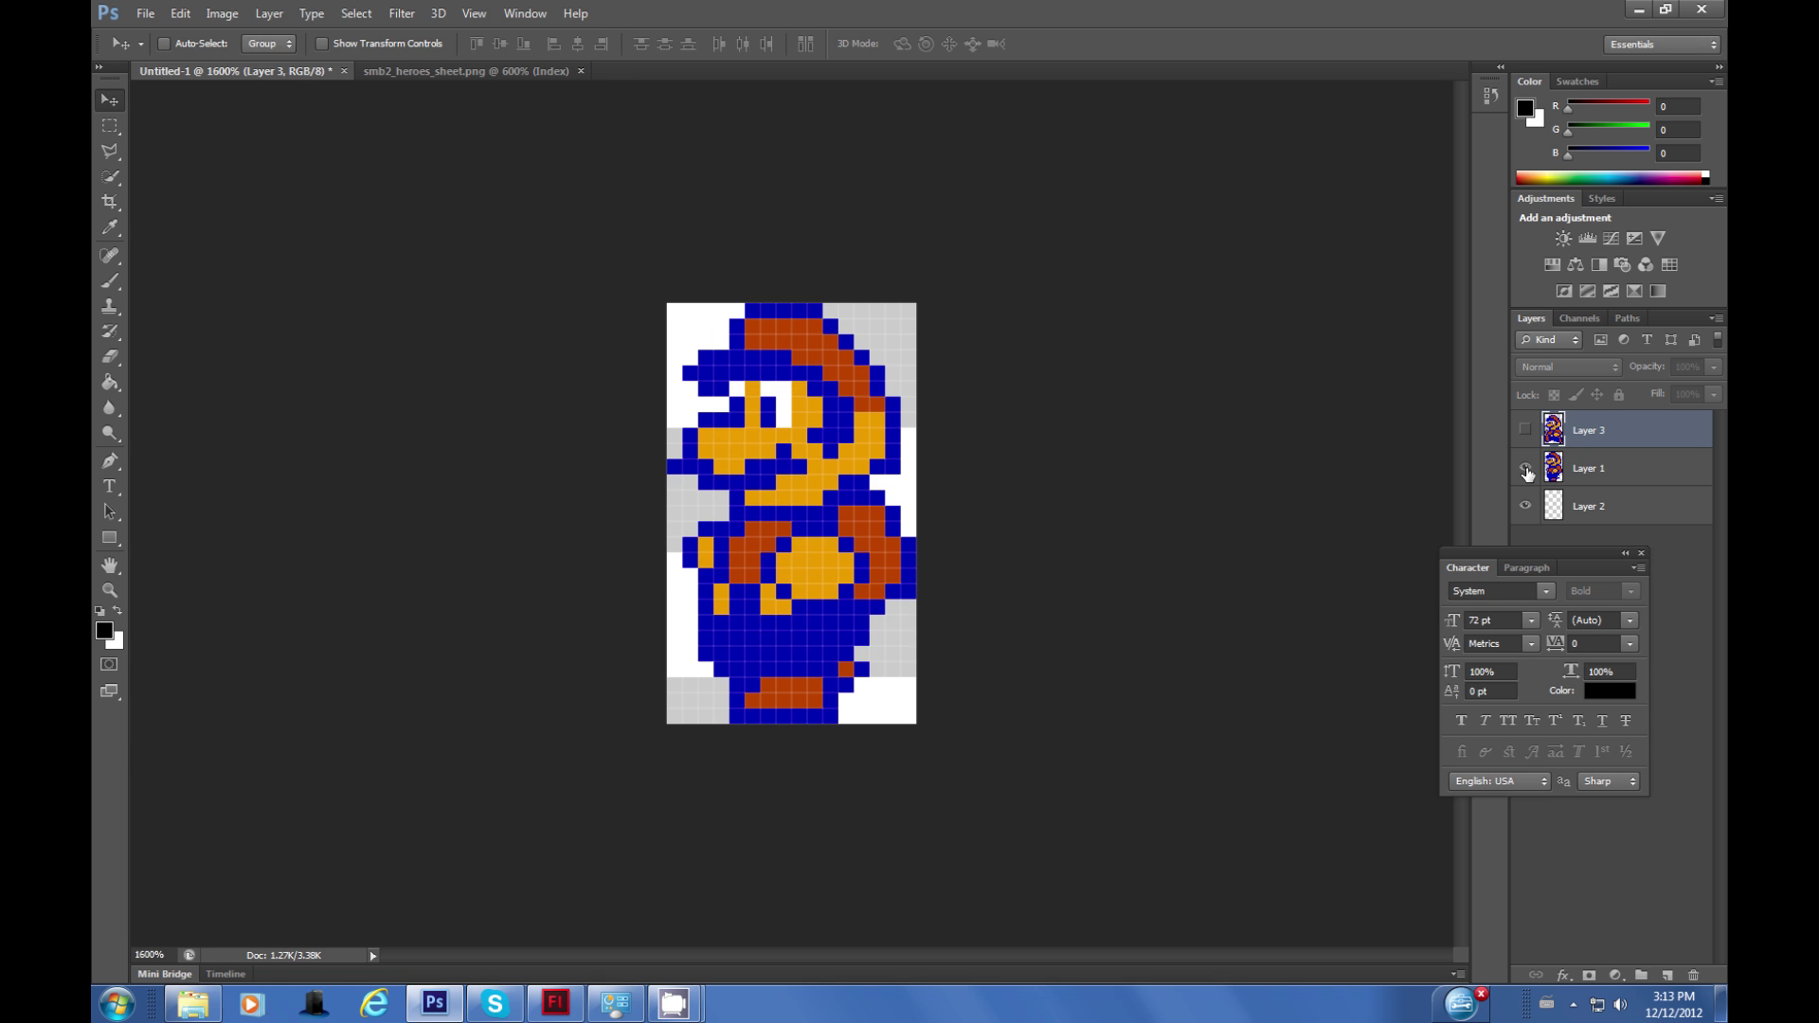
click(1525, 467)
click(1526, 430)
click(1525, 467)
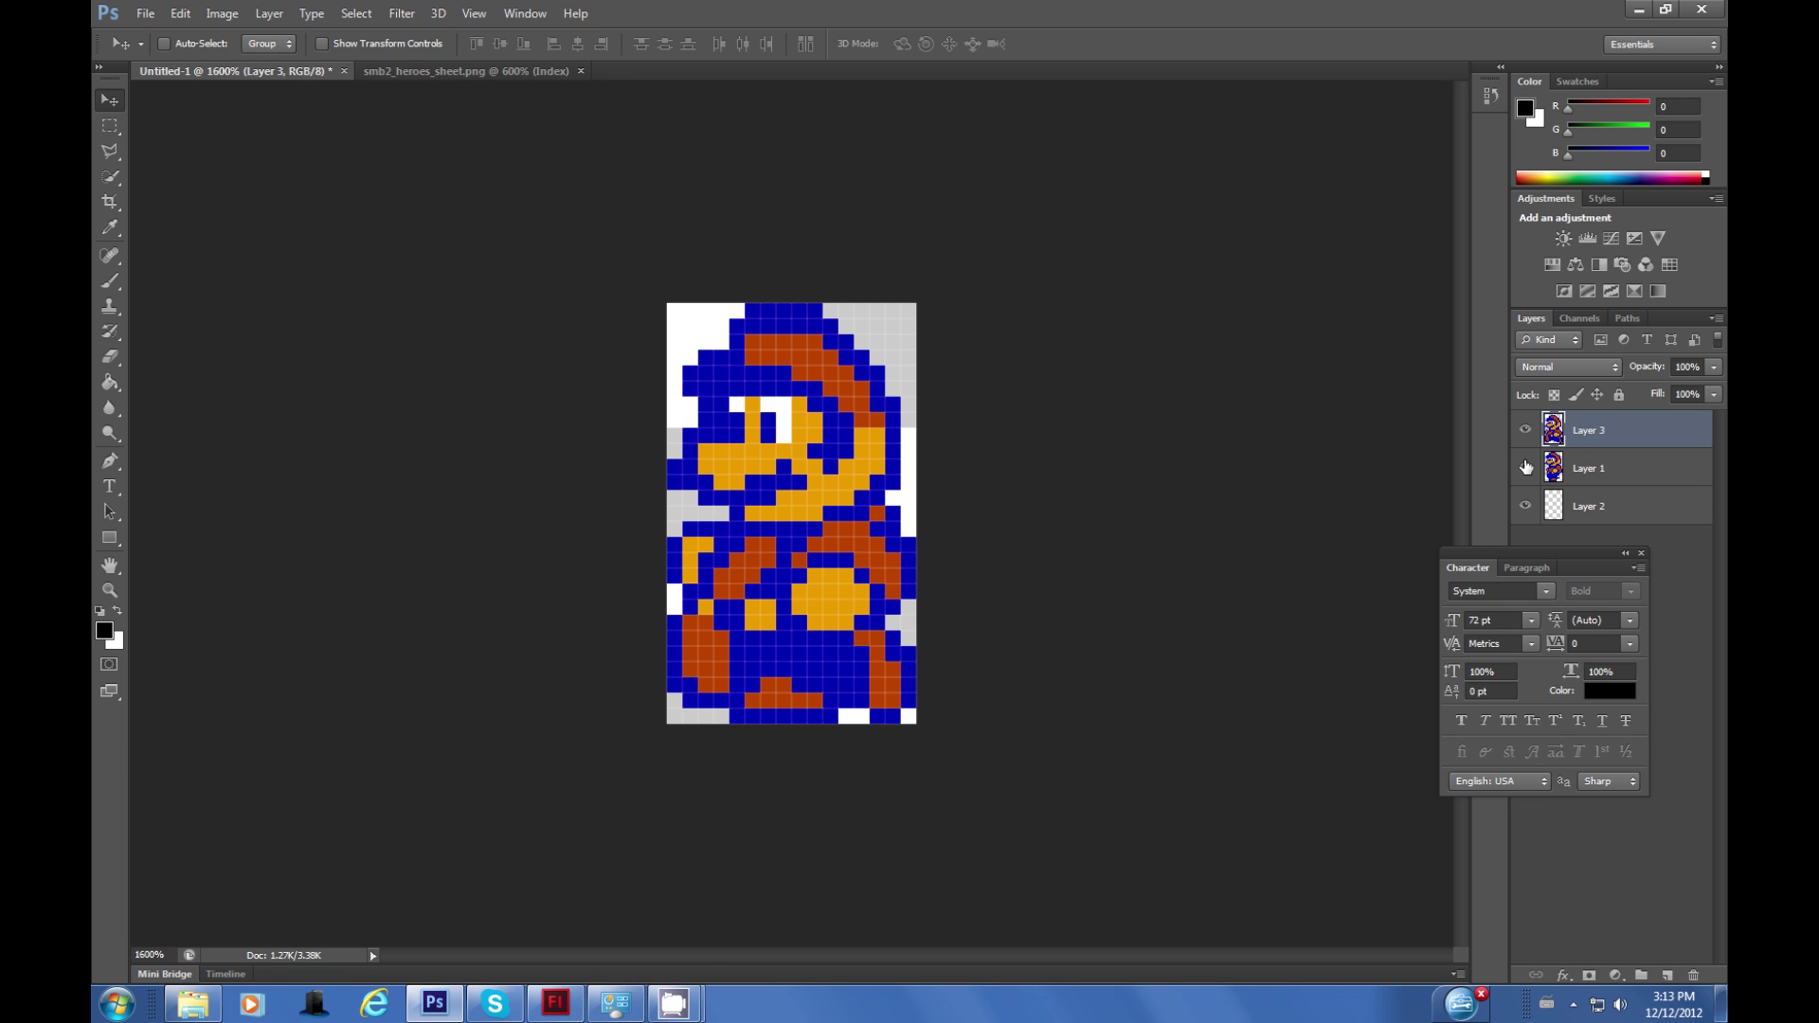
click(1525, 467)
click(1525, 467)
Move the transparent Layer 2 within the Layers panel stack.
drag(1601, 508, 1693, 974)
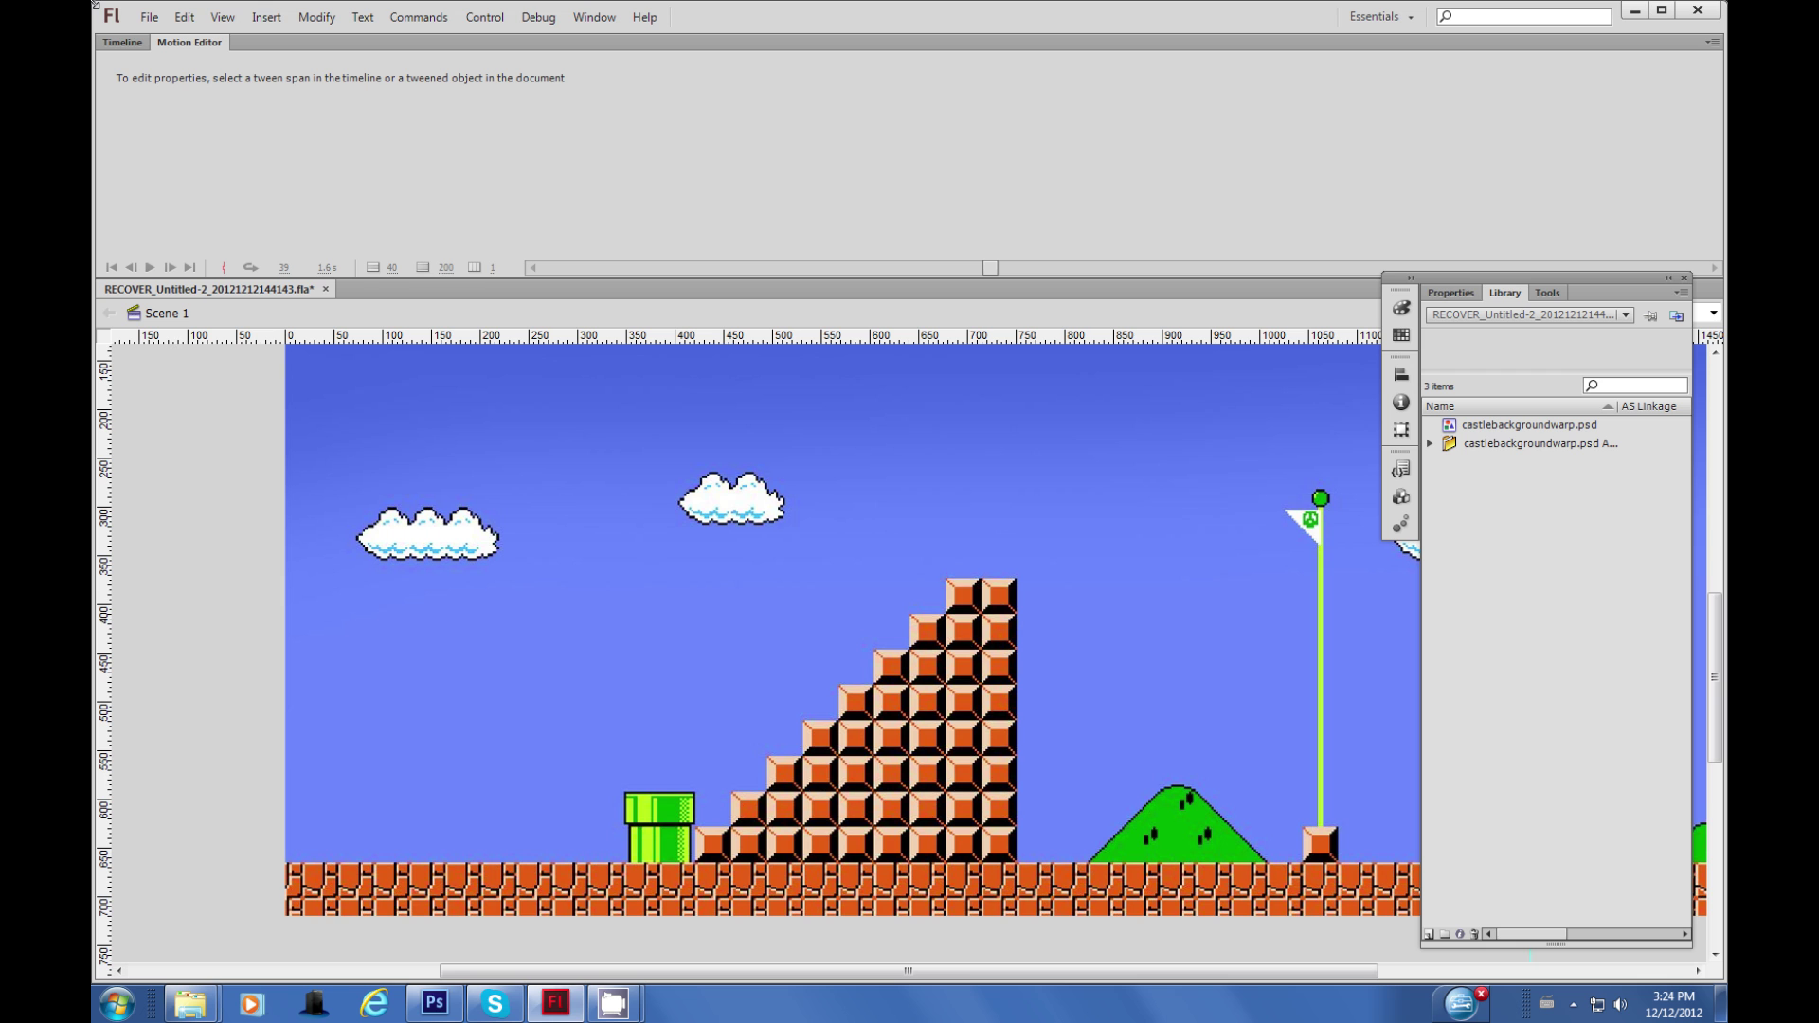
Import mariosprite.psd into the Library, accepting the PSD import options.
click(150, 17)
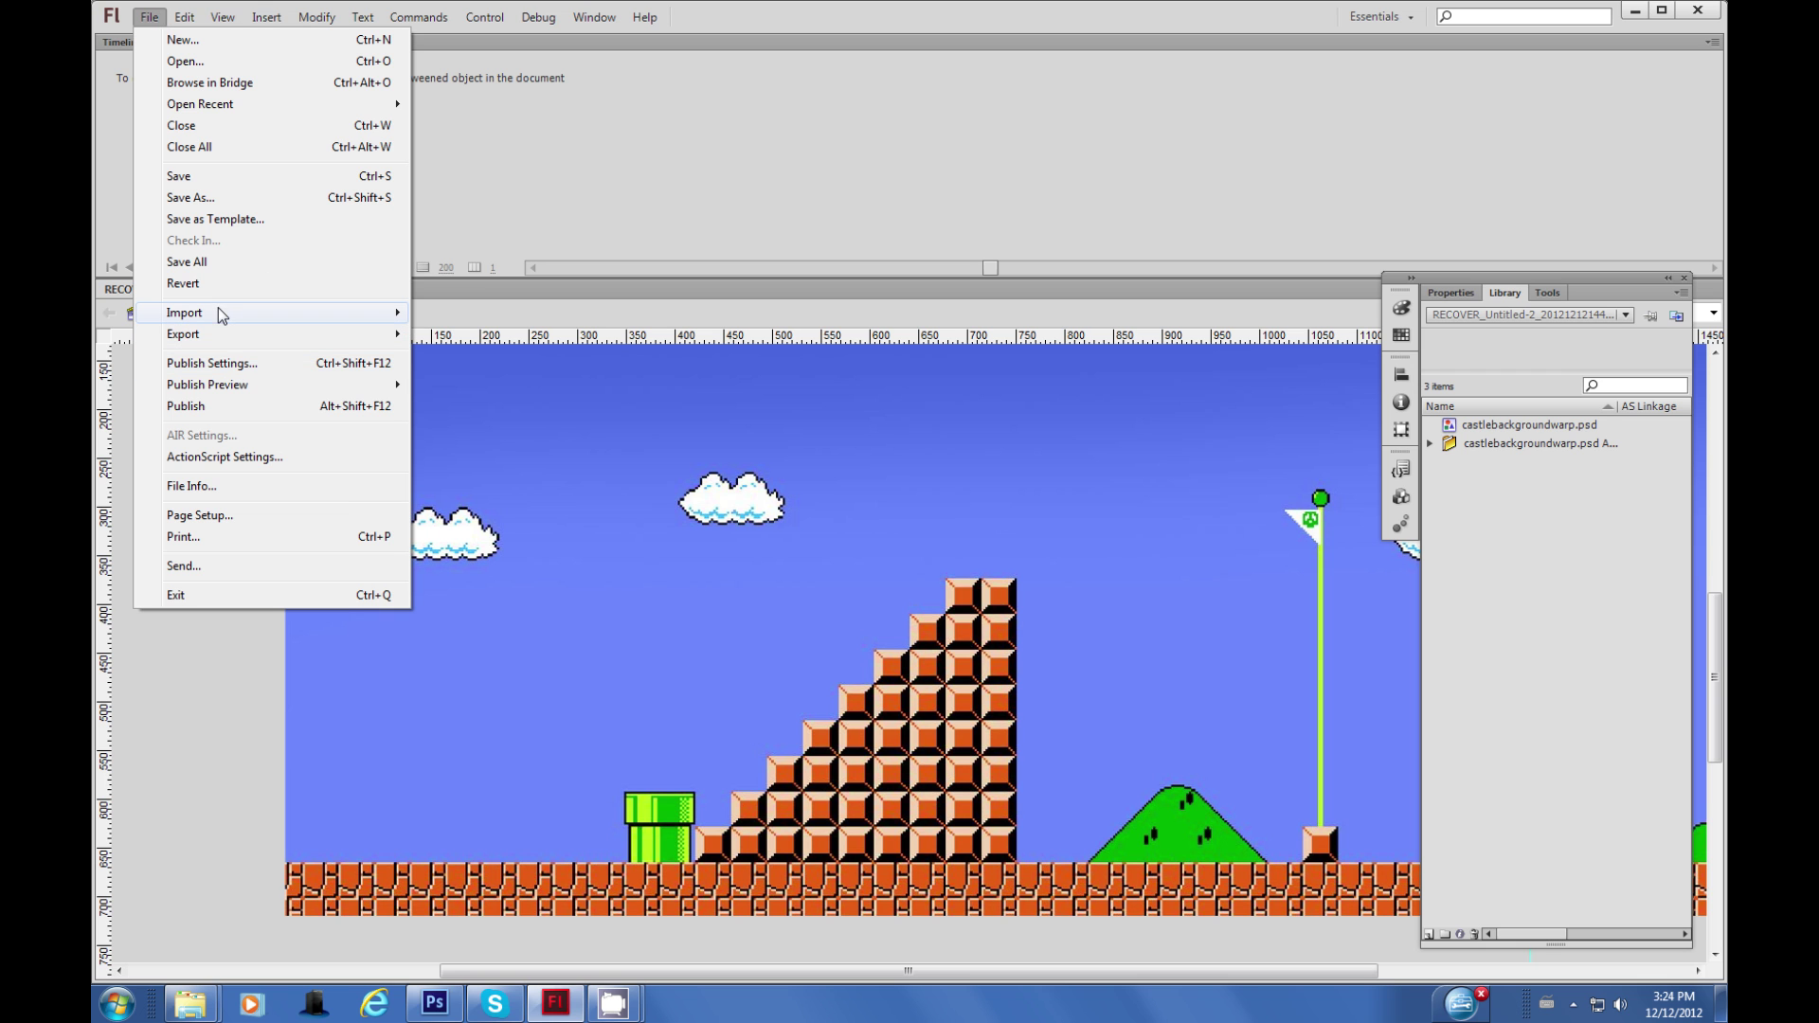
mouse_move(224, 313)
click(511, 335)
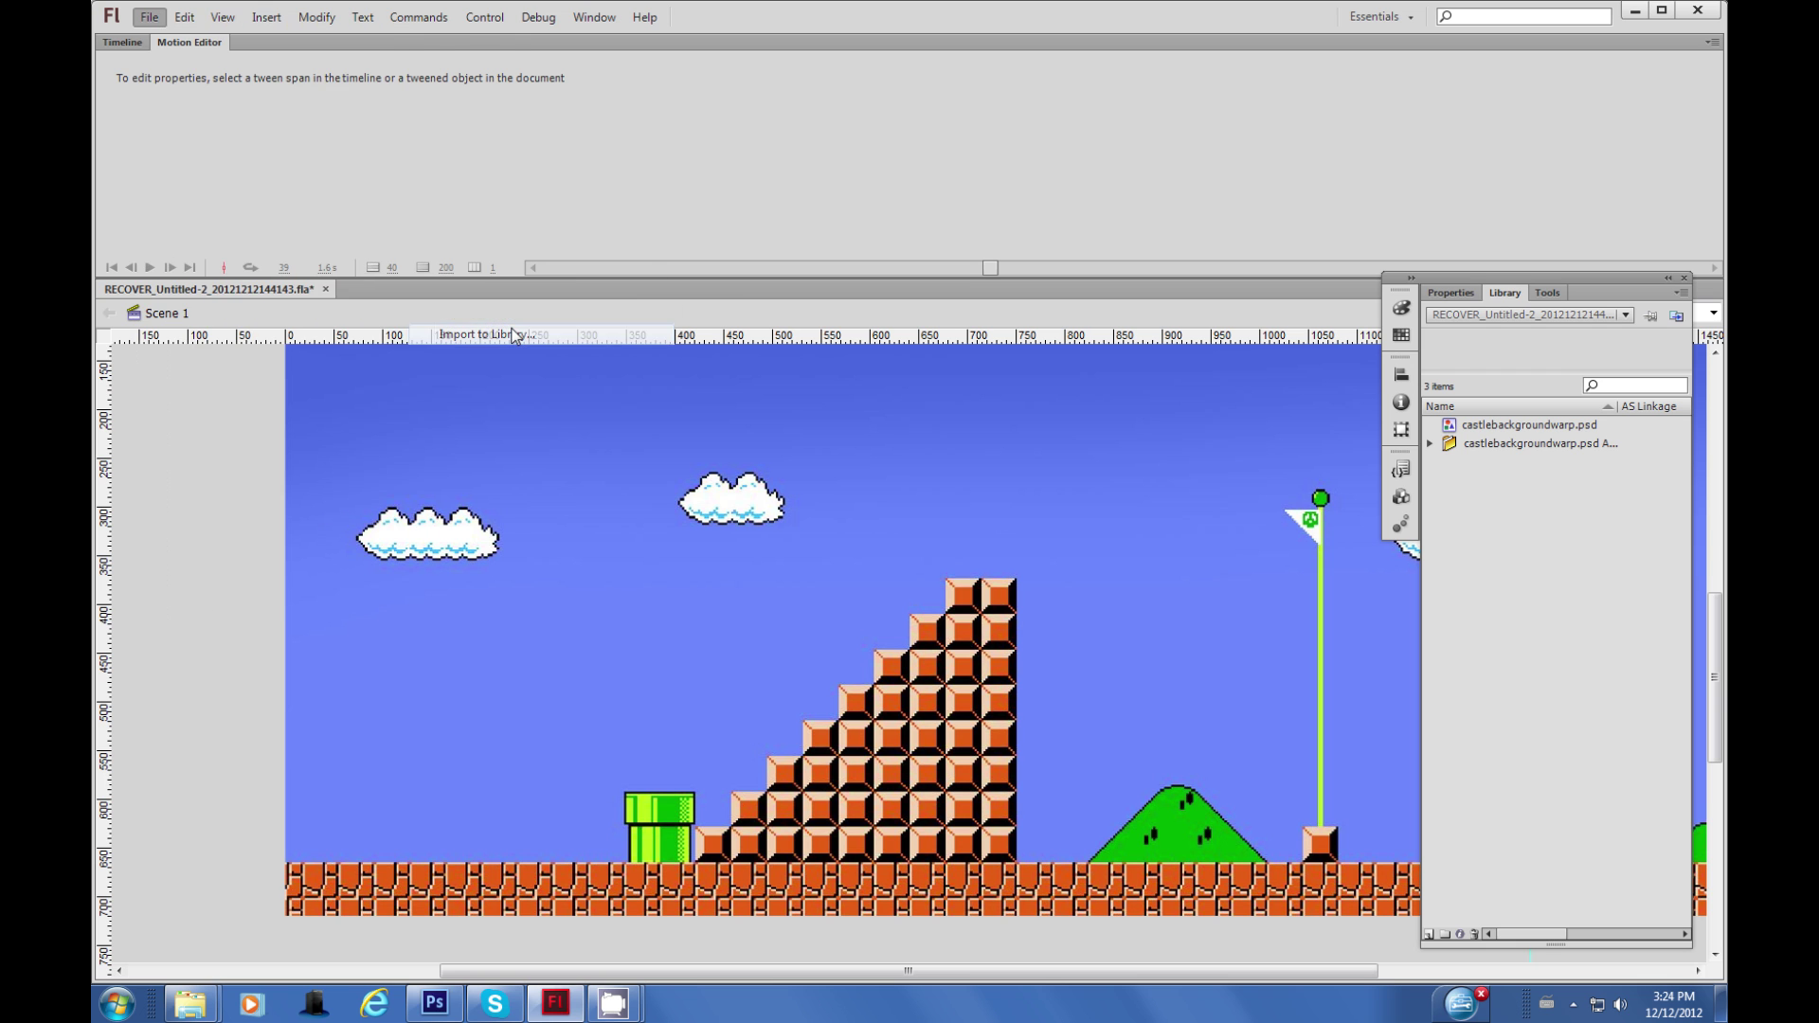
drag(1390, 386, 1390, 457)
click(1009, 584)
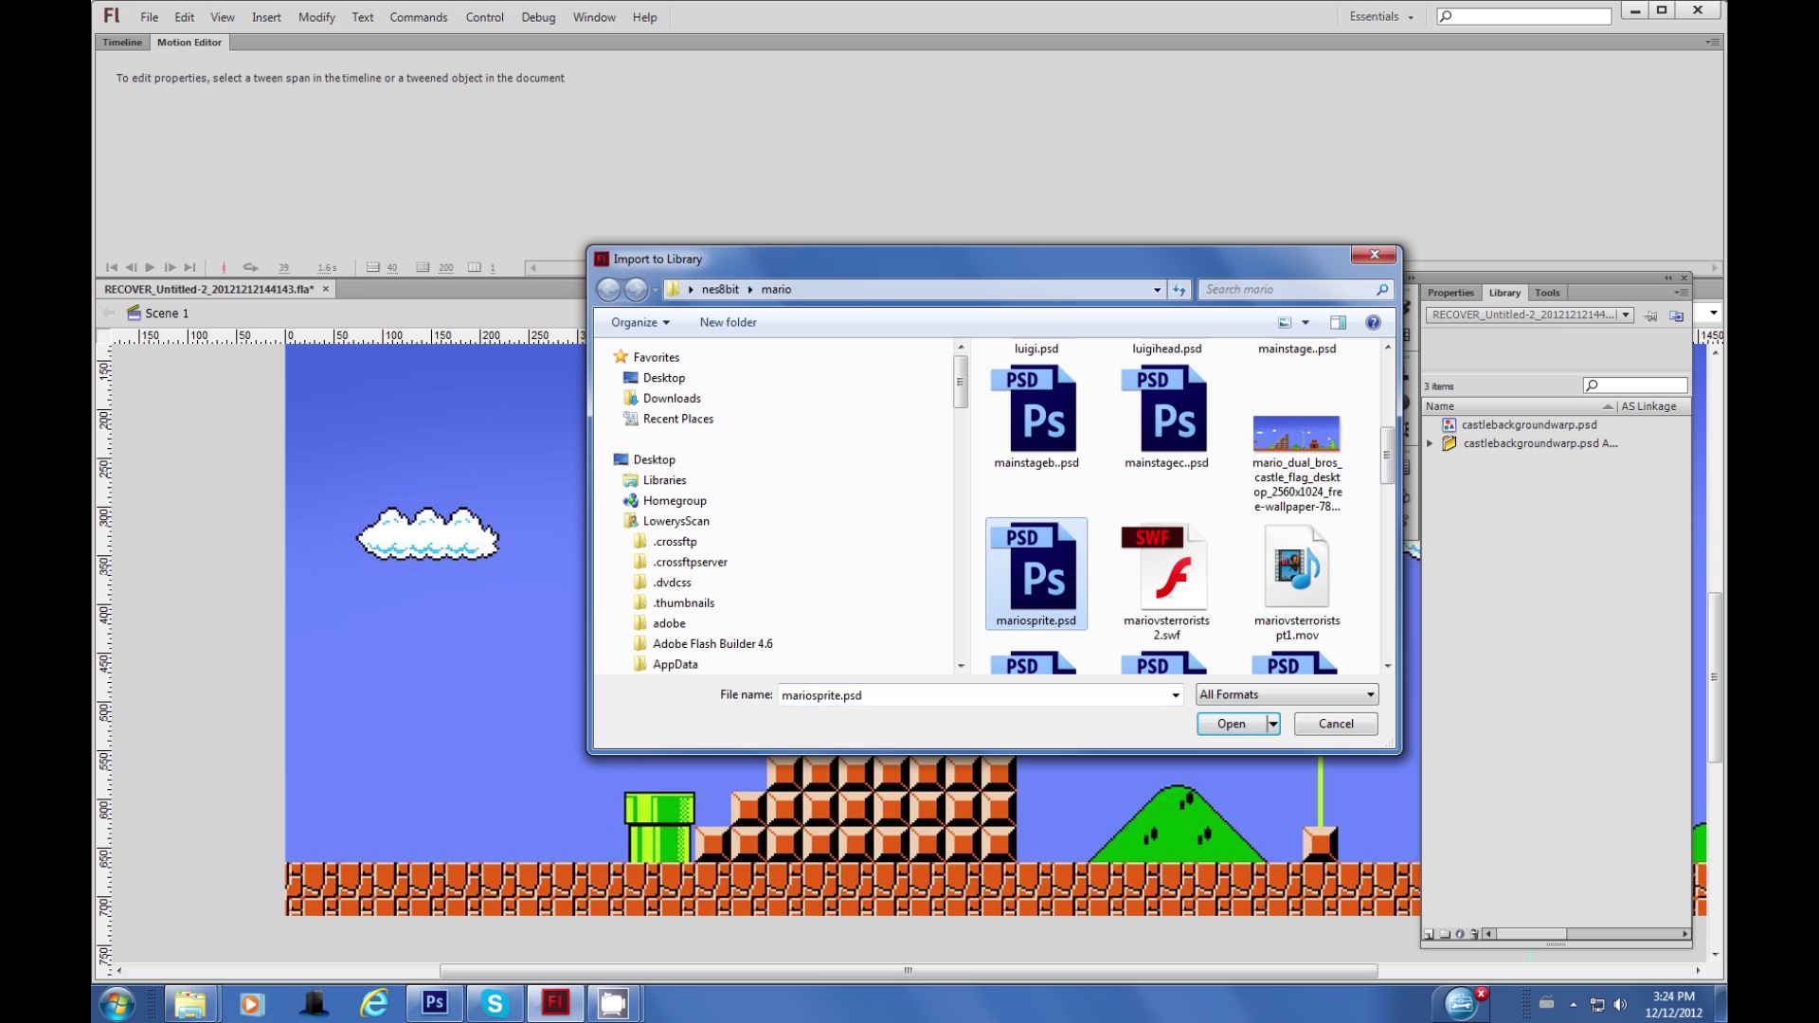
double_click(1035, 625)
click(613, 1003)
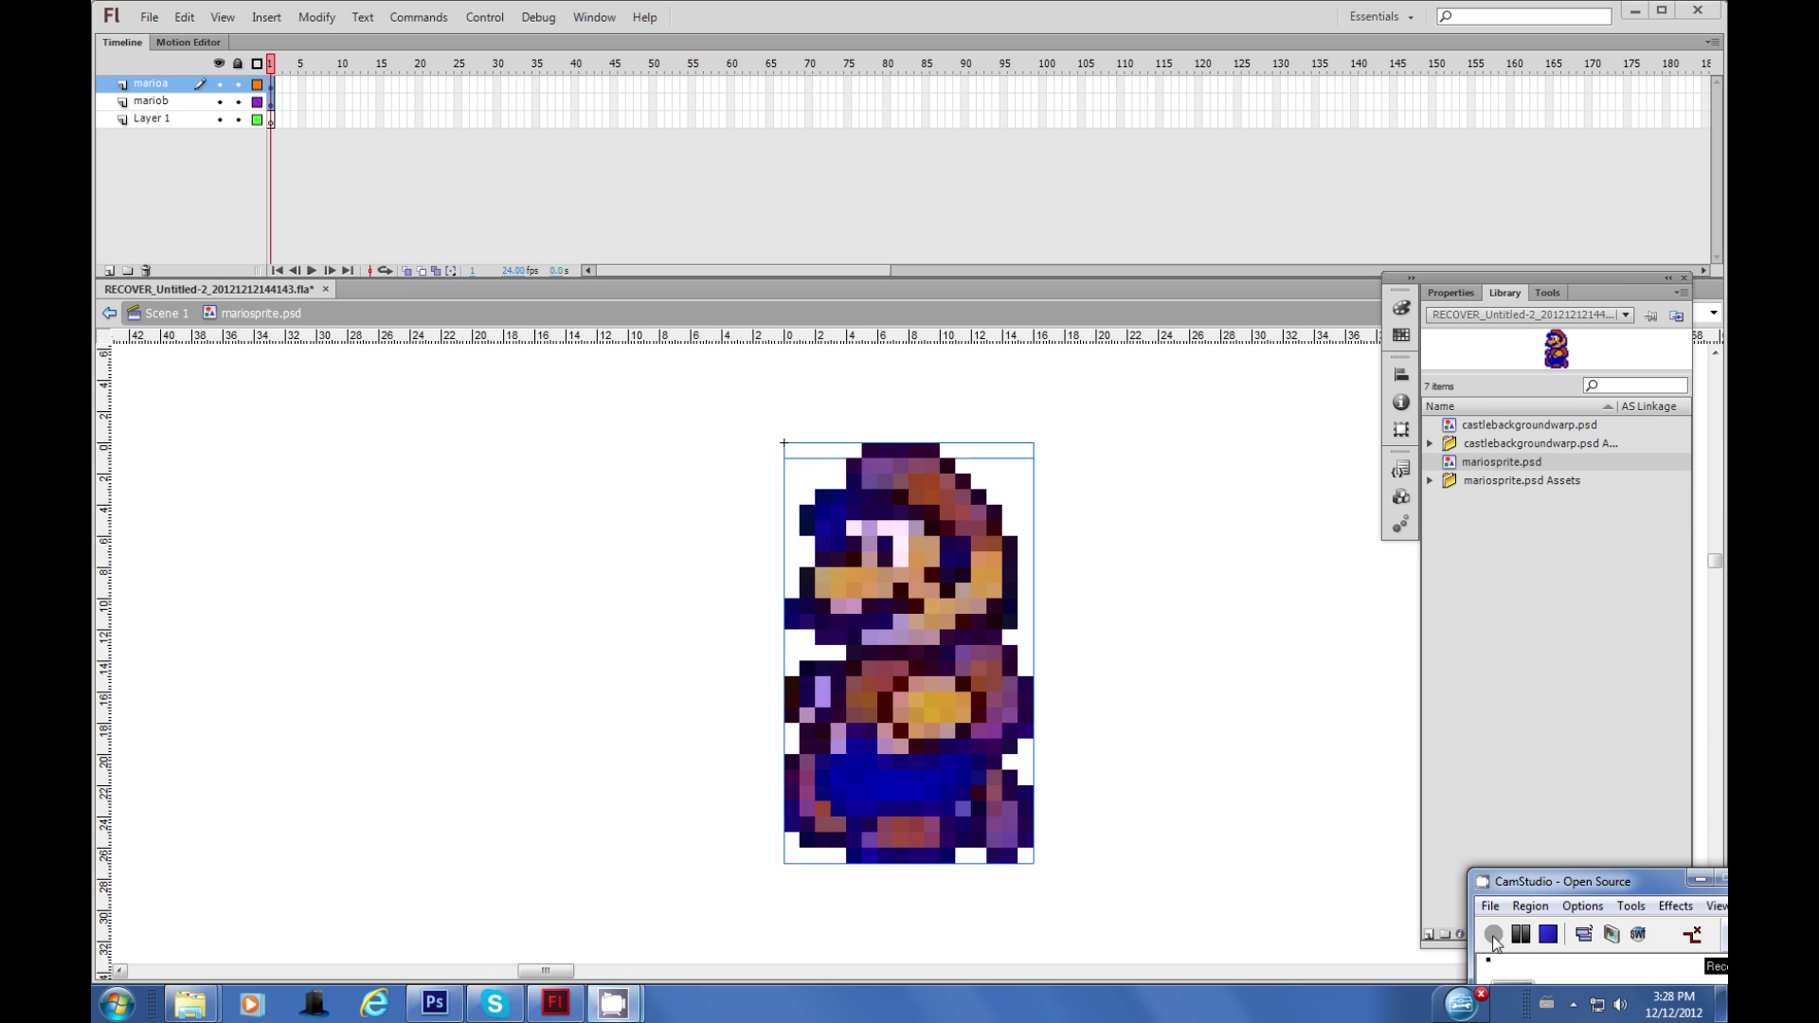
Add a blank keyframe at frame 5 on the marioa layer and scrub back to see Mario.
click(1193, 675)
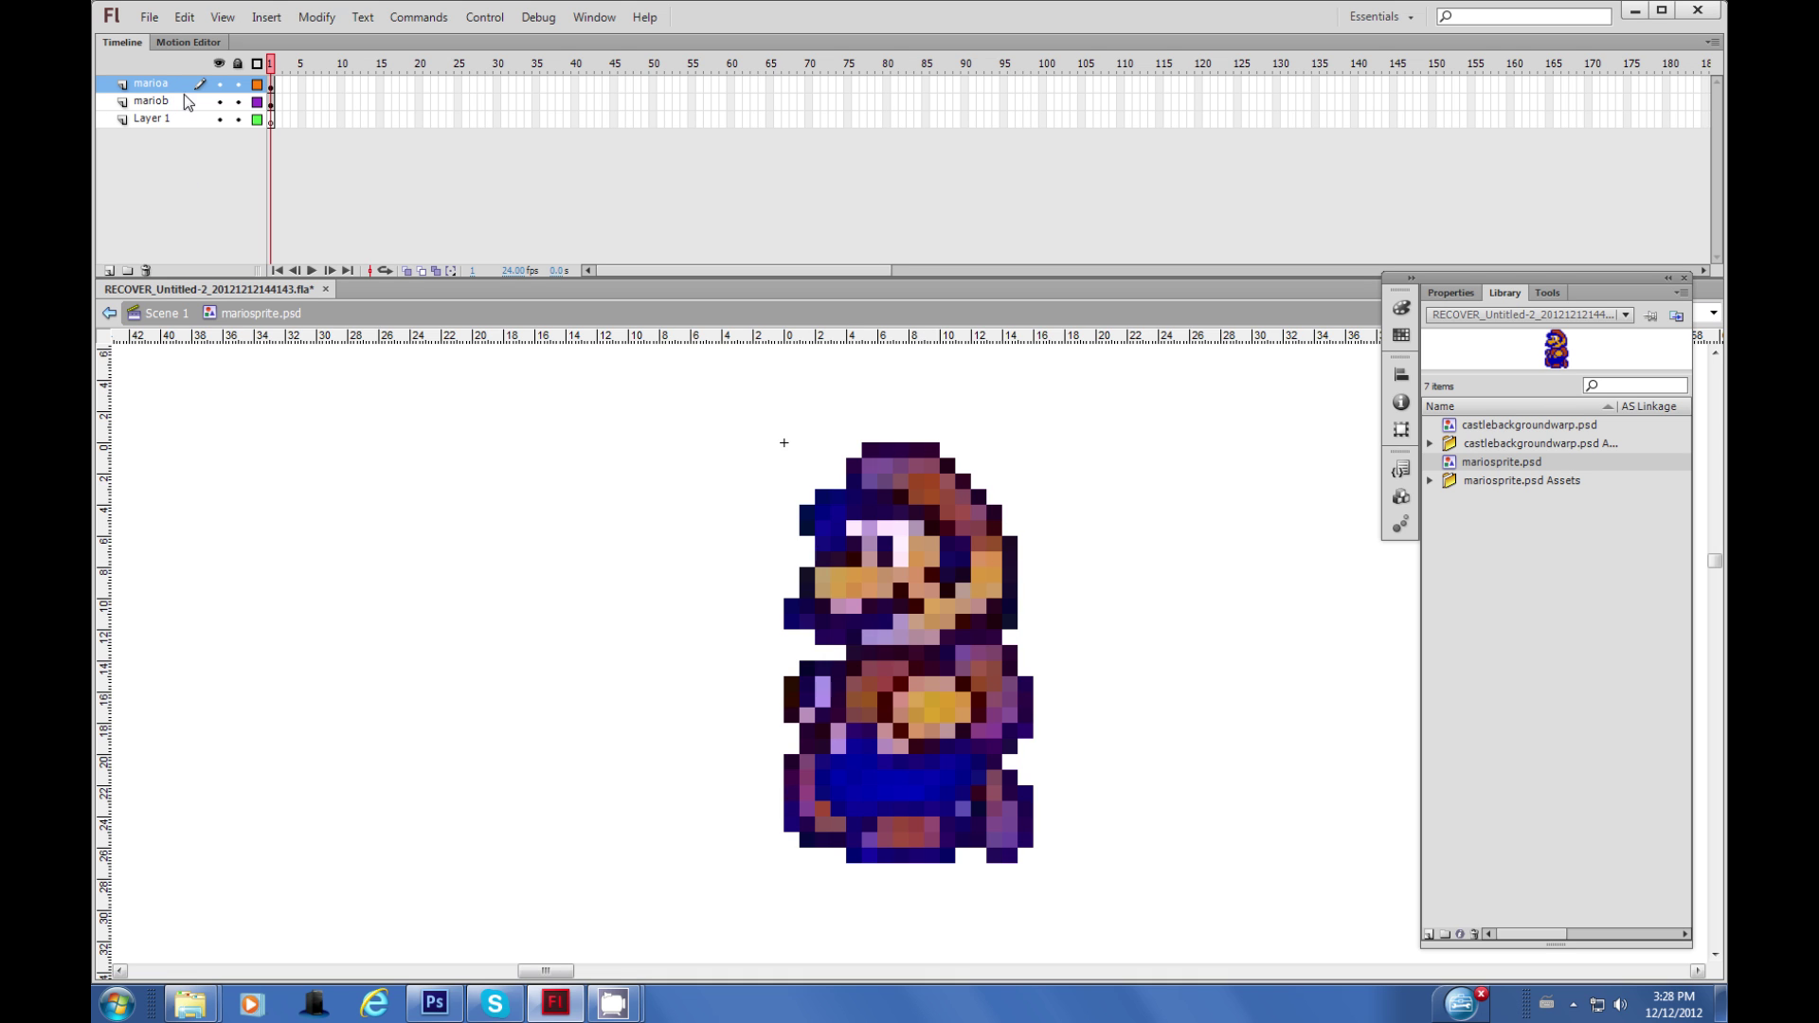
right_click(300, 81)
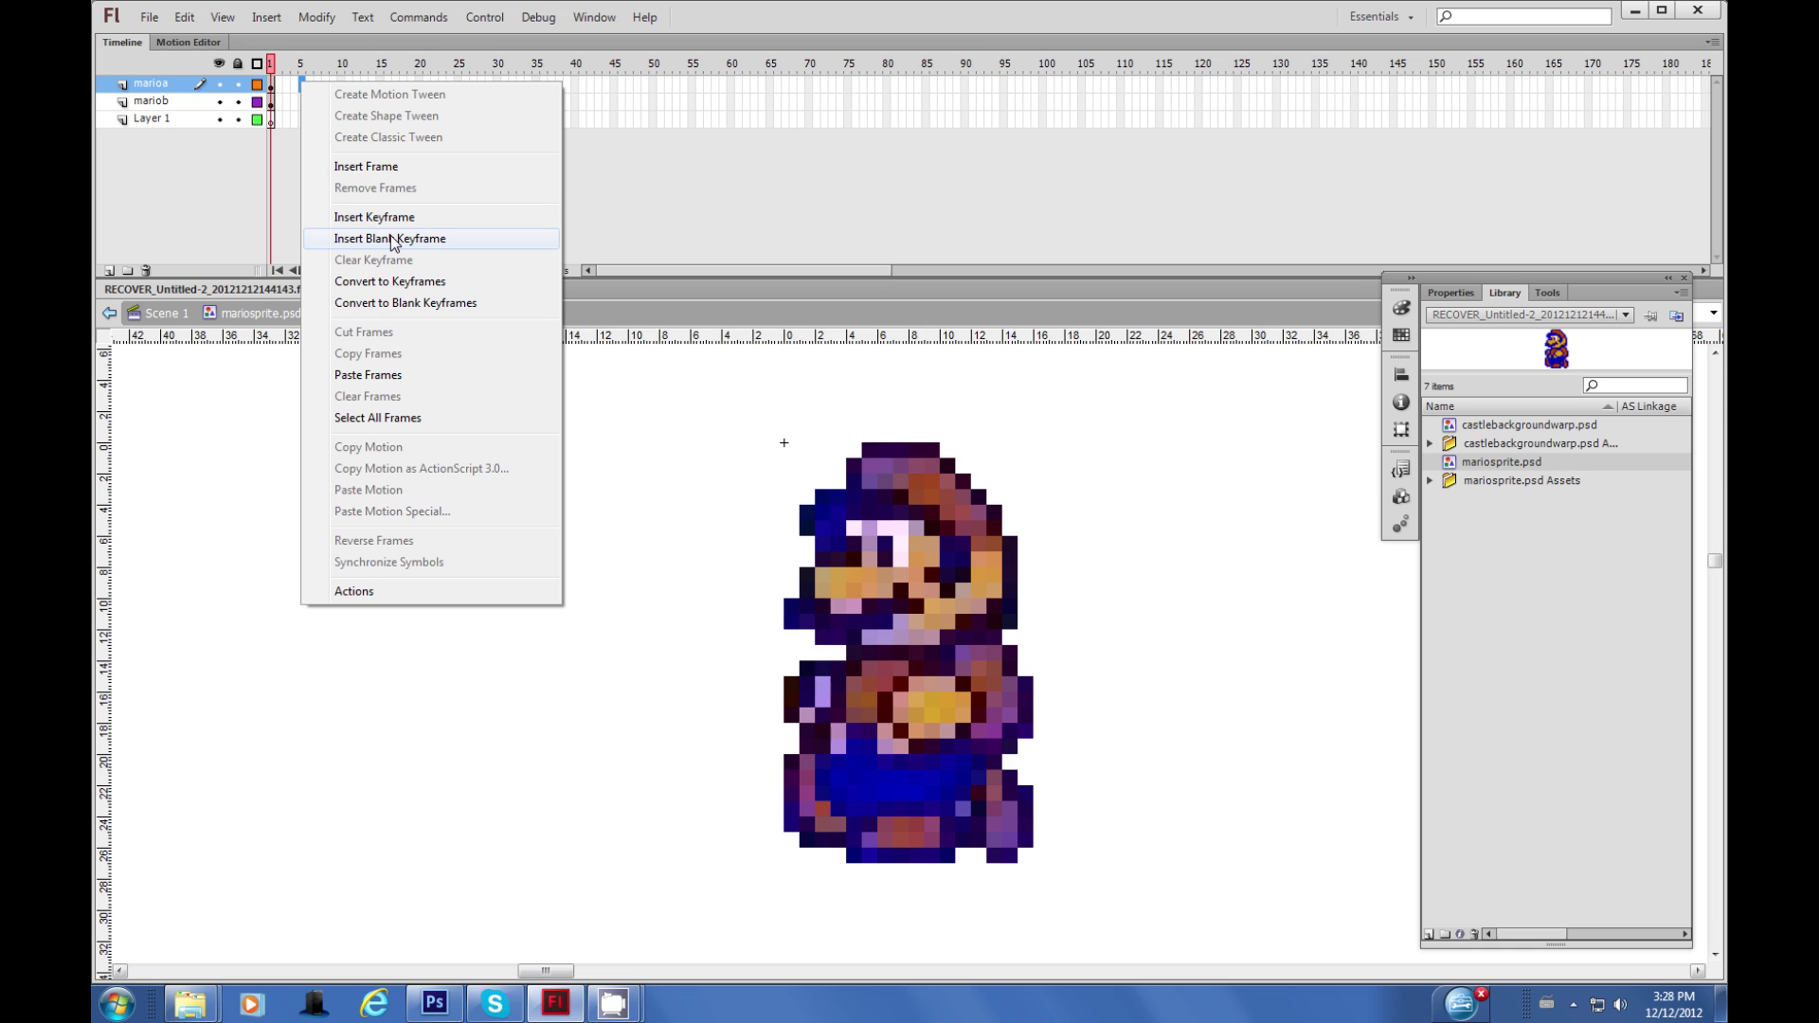
click(392, 239)
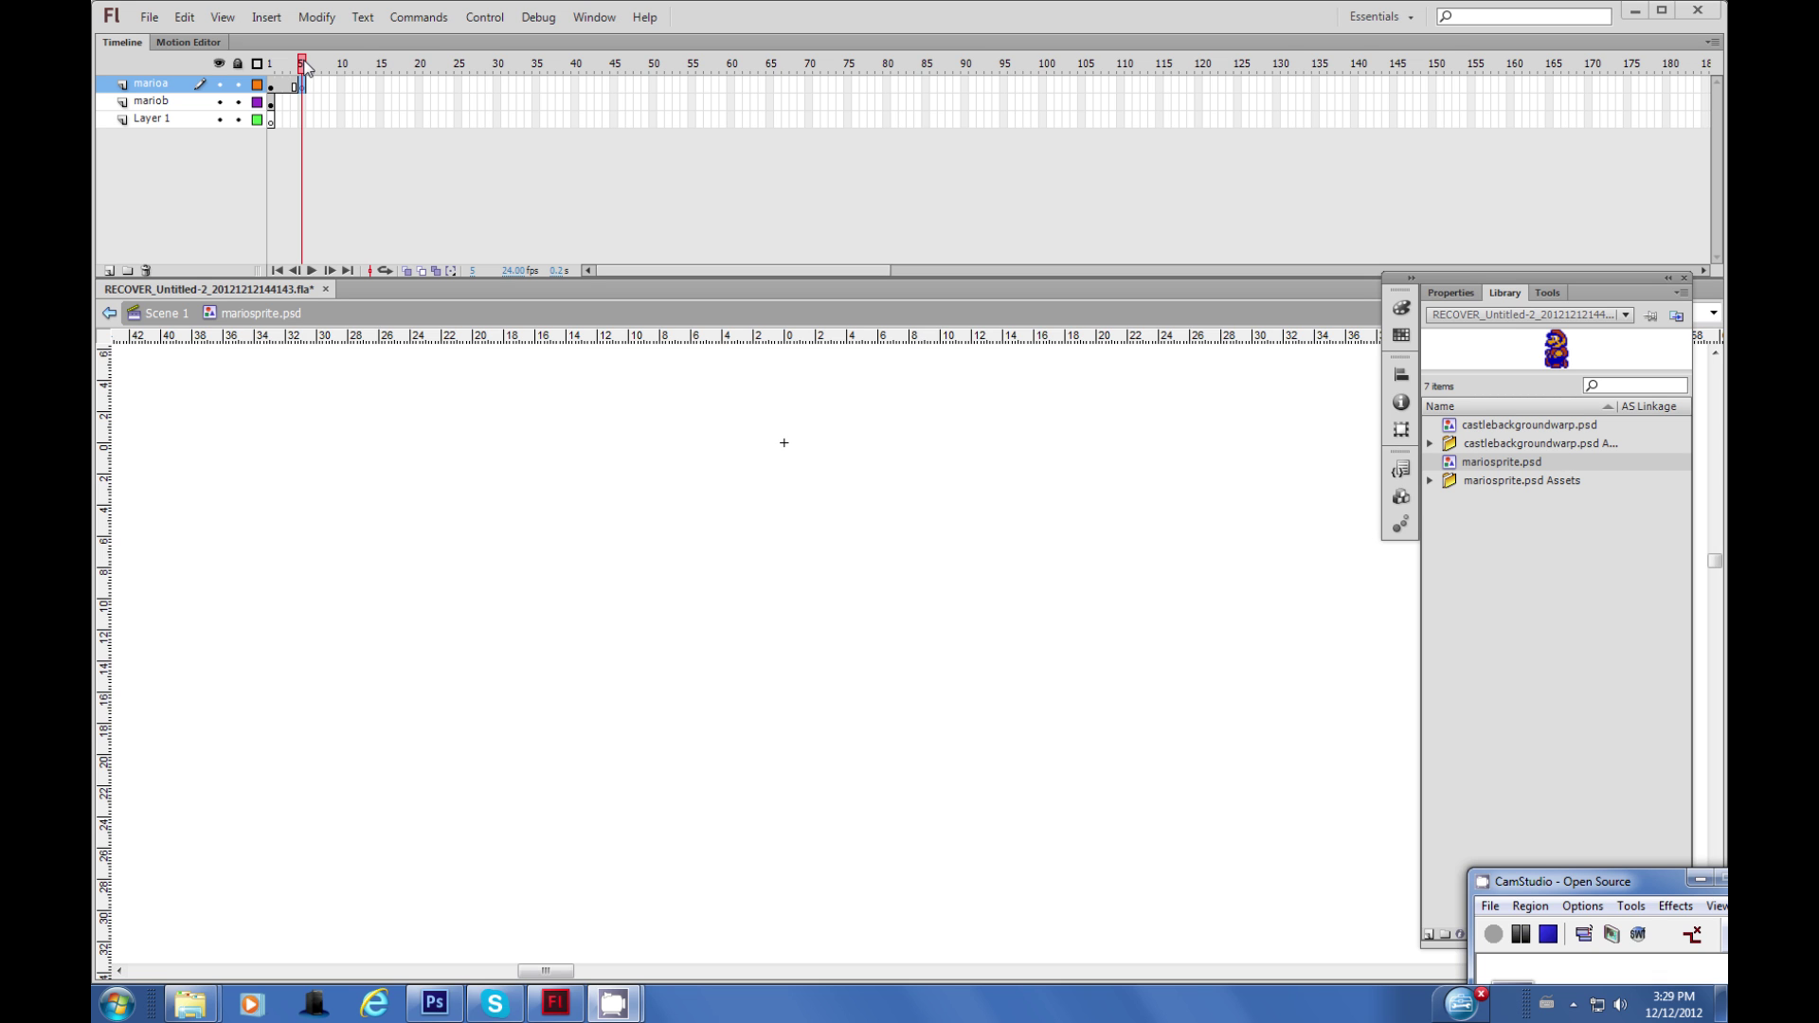
drag(303, 66, 272, 70)
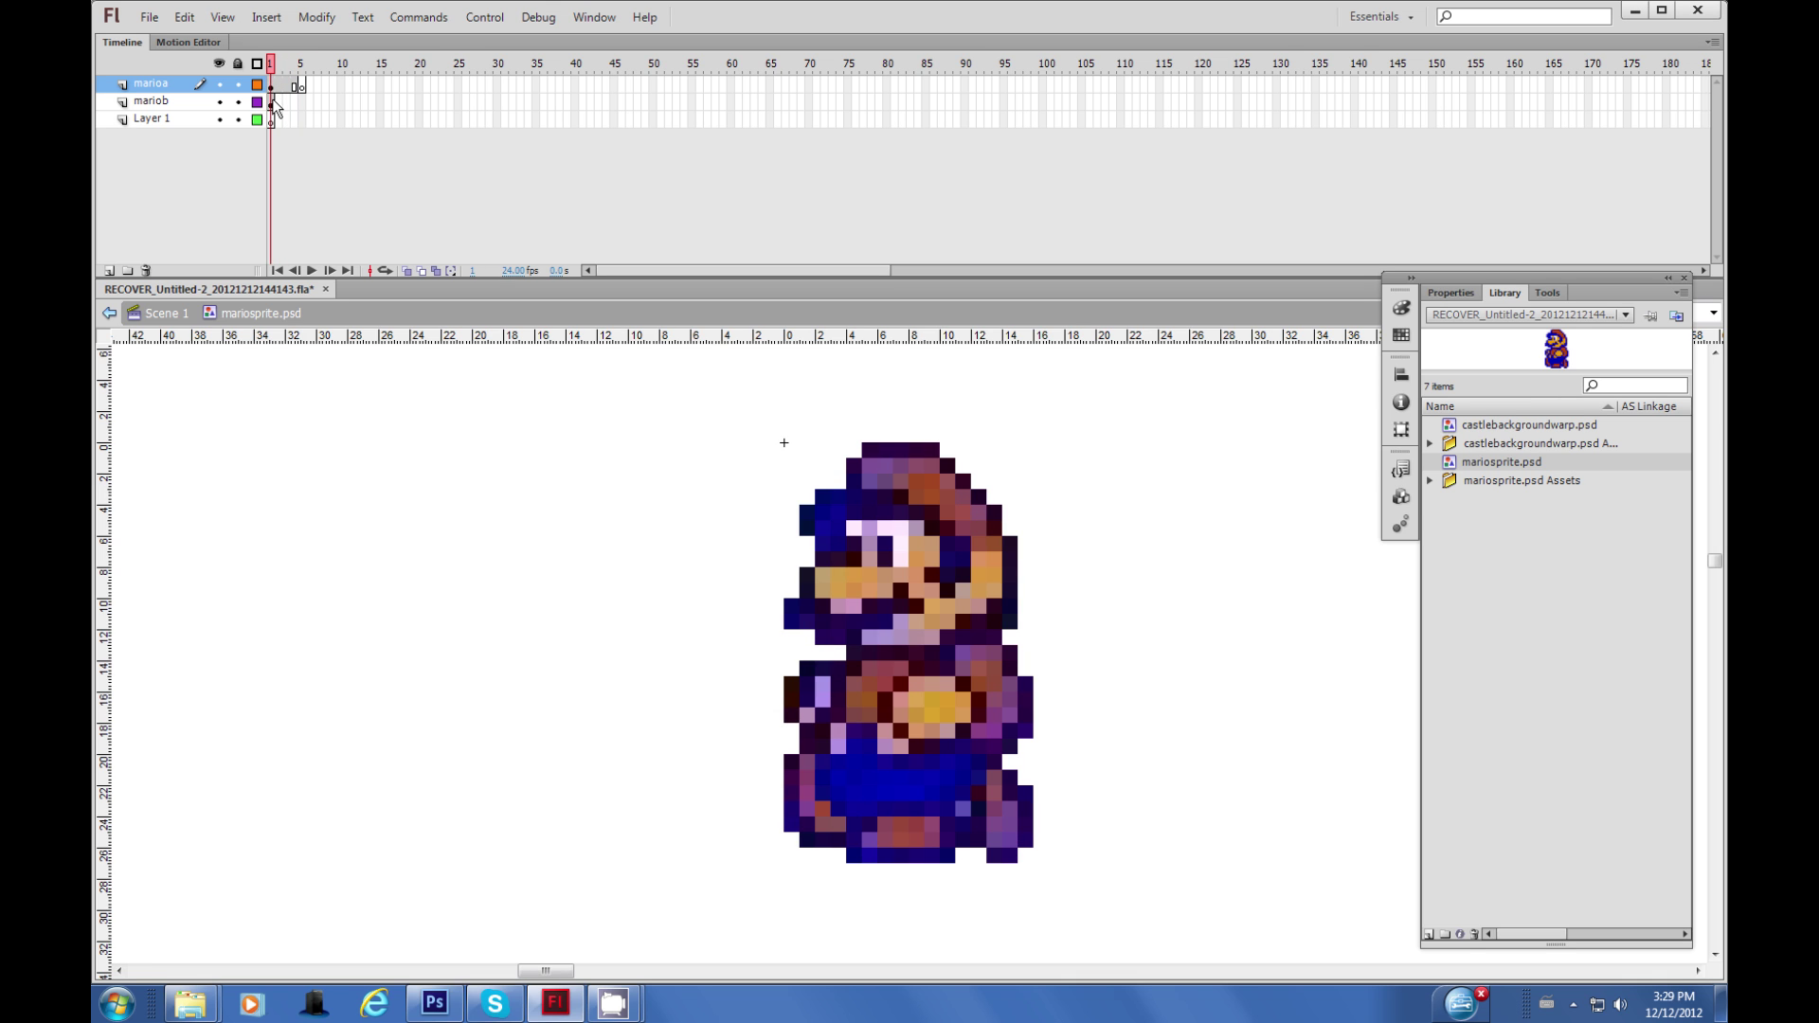
Copy mariob's frame 1 and select frame 5 on the mariob layer.
click(272, 102)
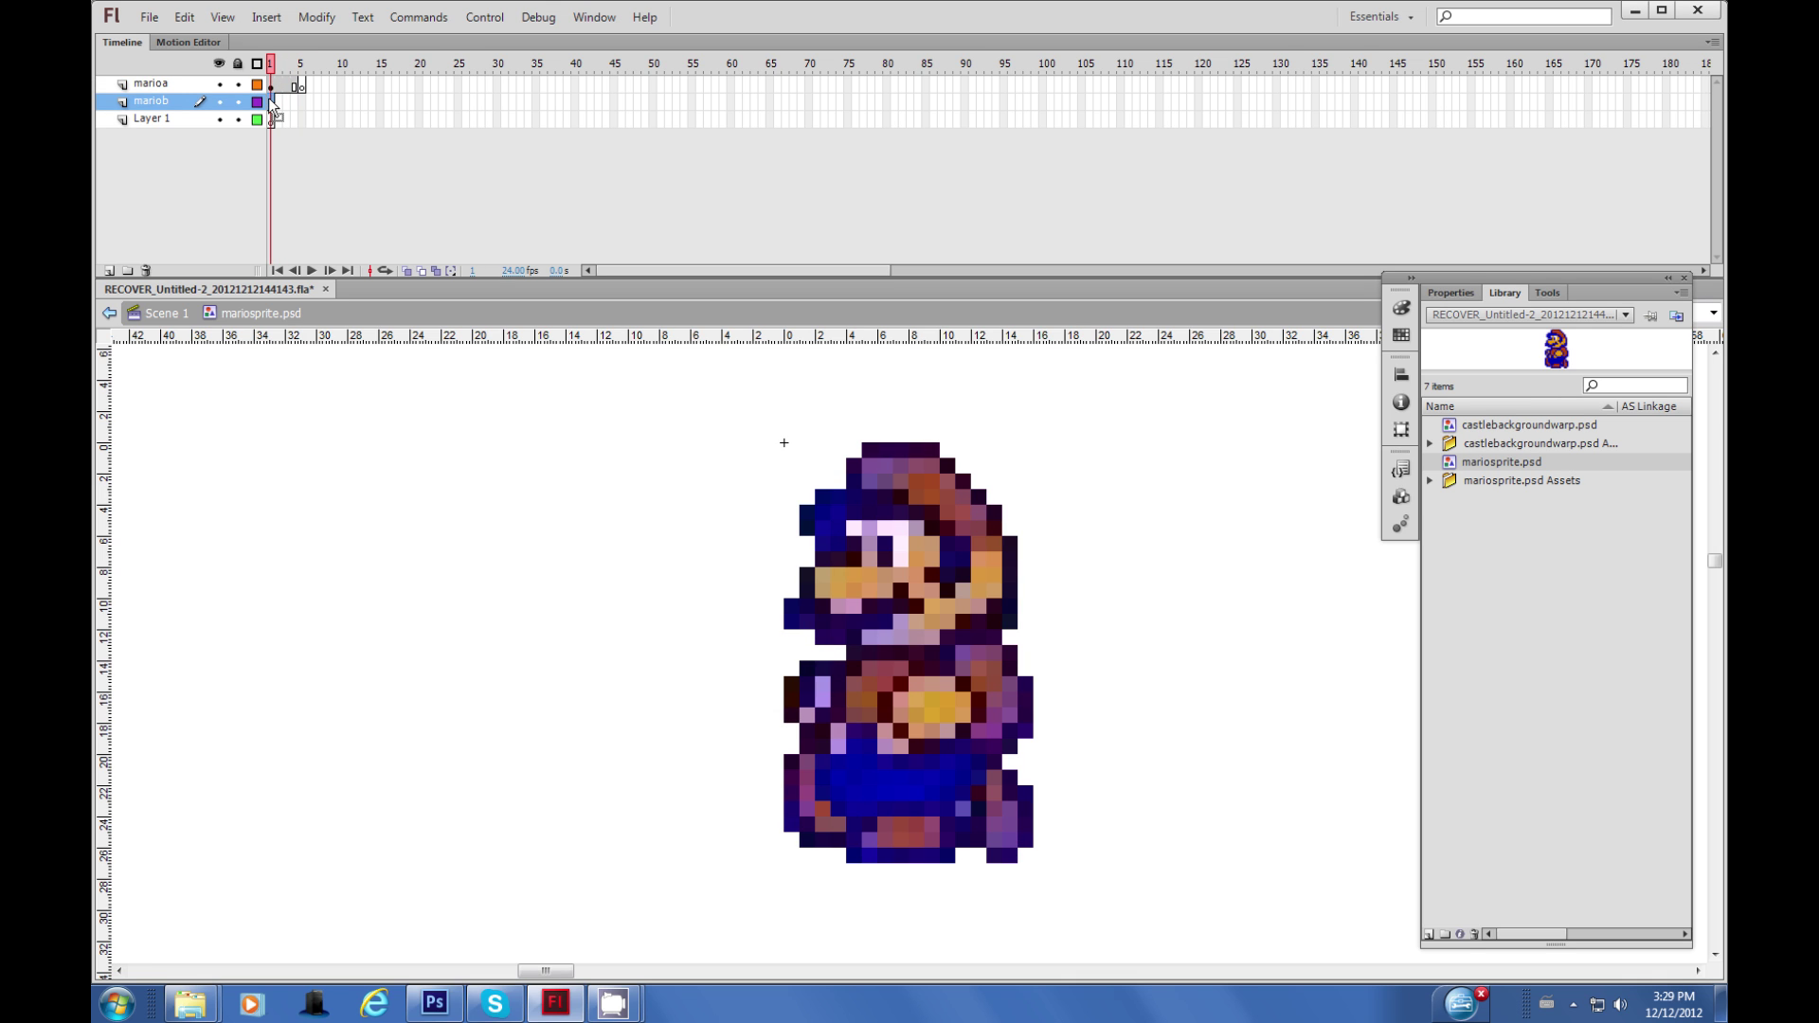
right_click(271, 102)
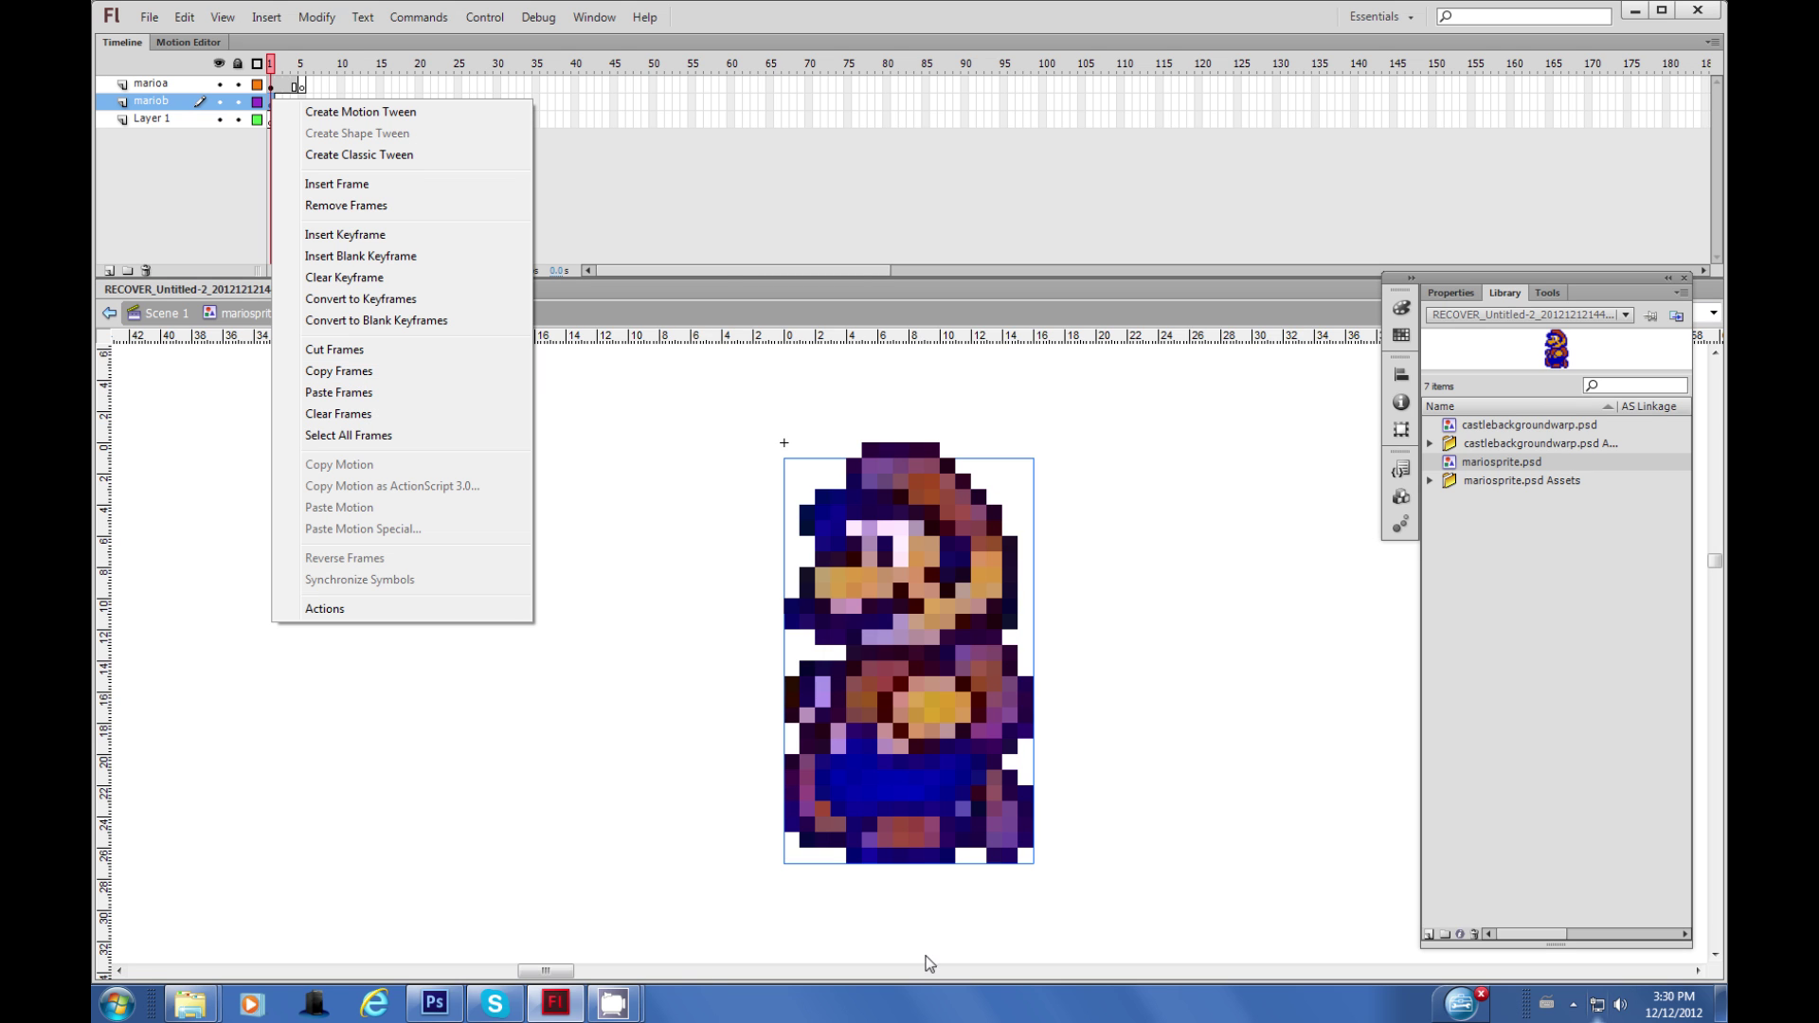
click(313, 91)
click(306, 94)
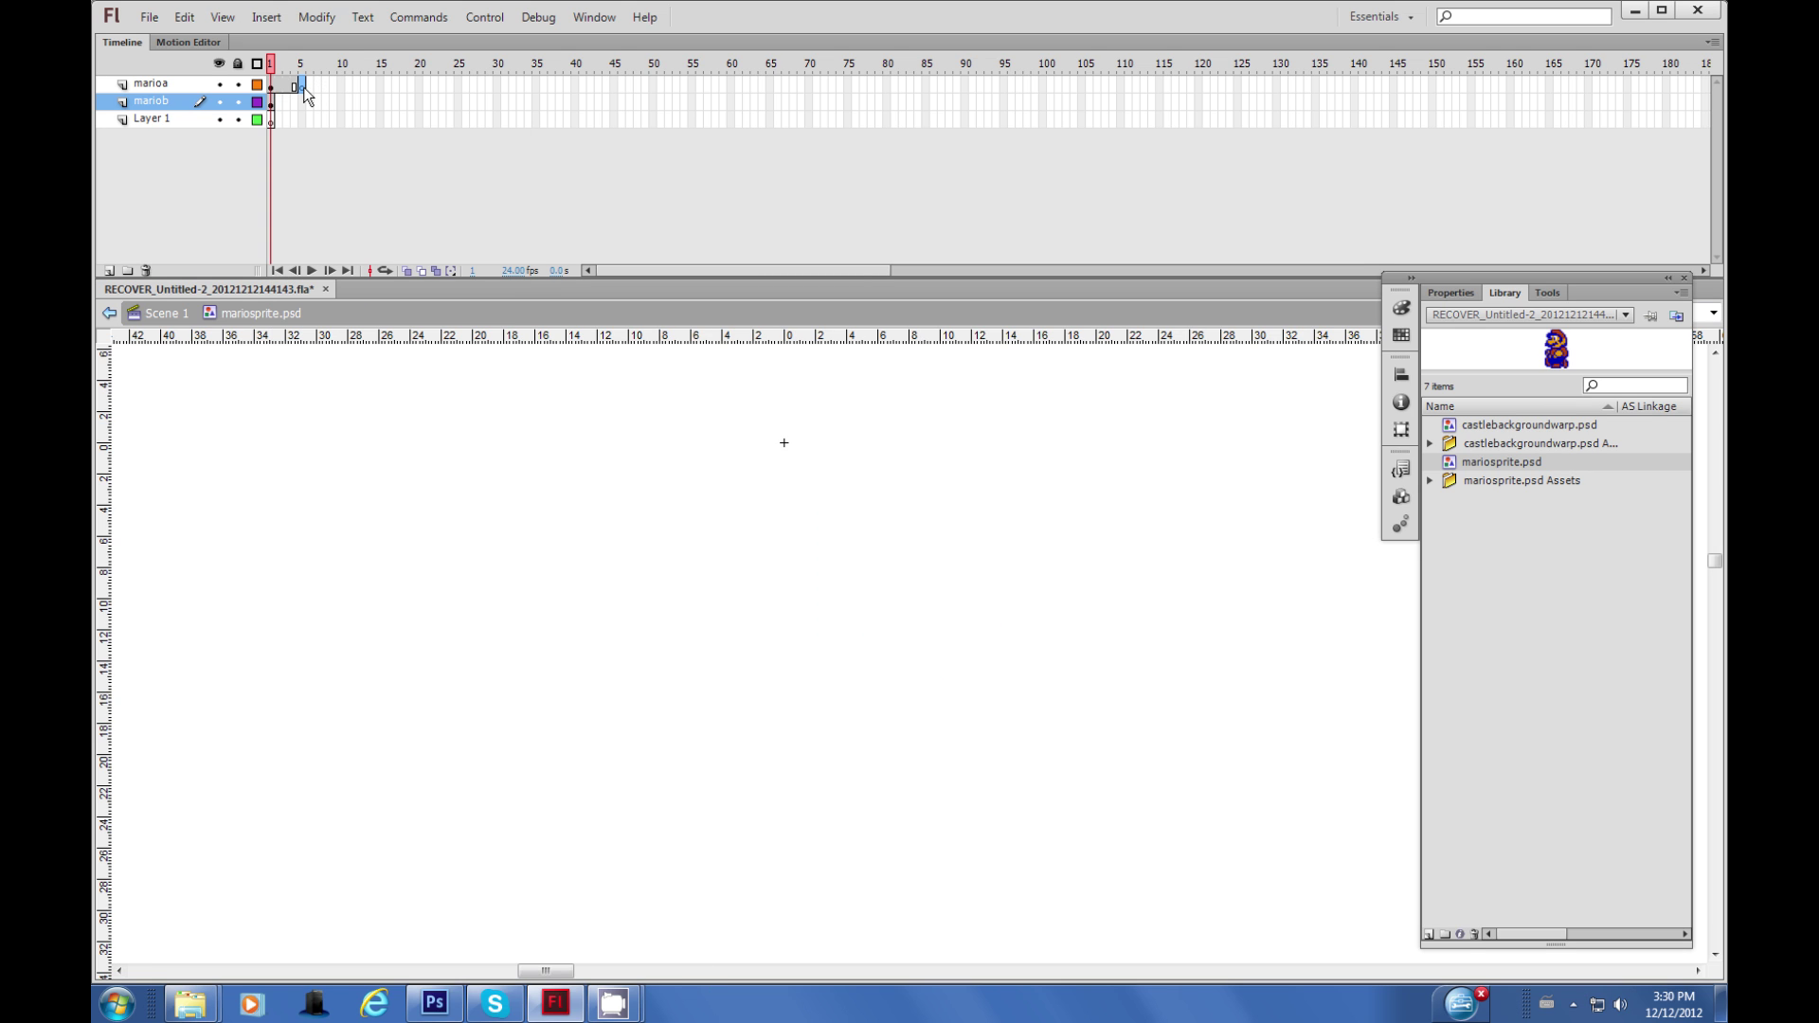
Paste the copied pose into marioa frame 5 and extend marioa to frame 10.
click(304, 86)
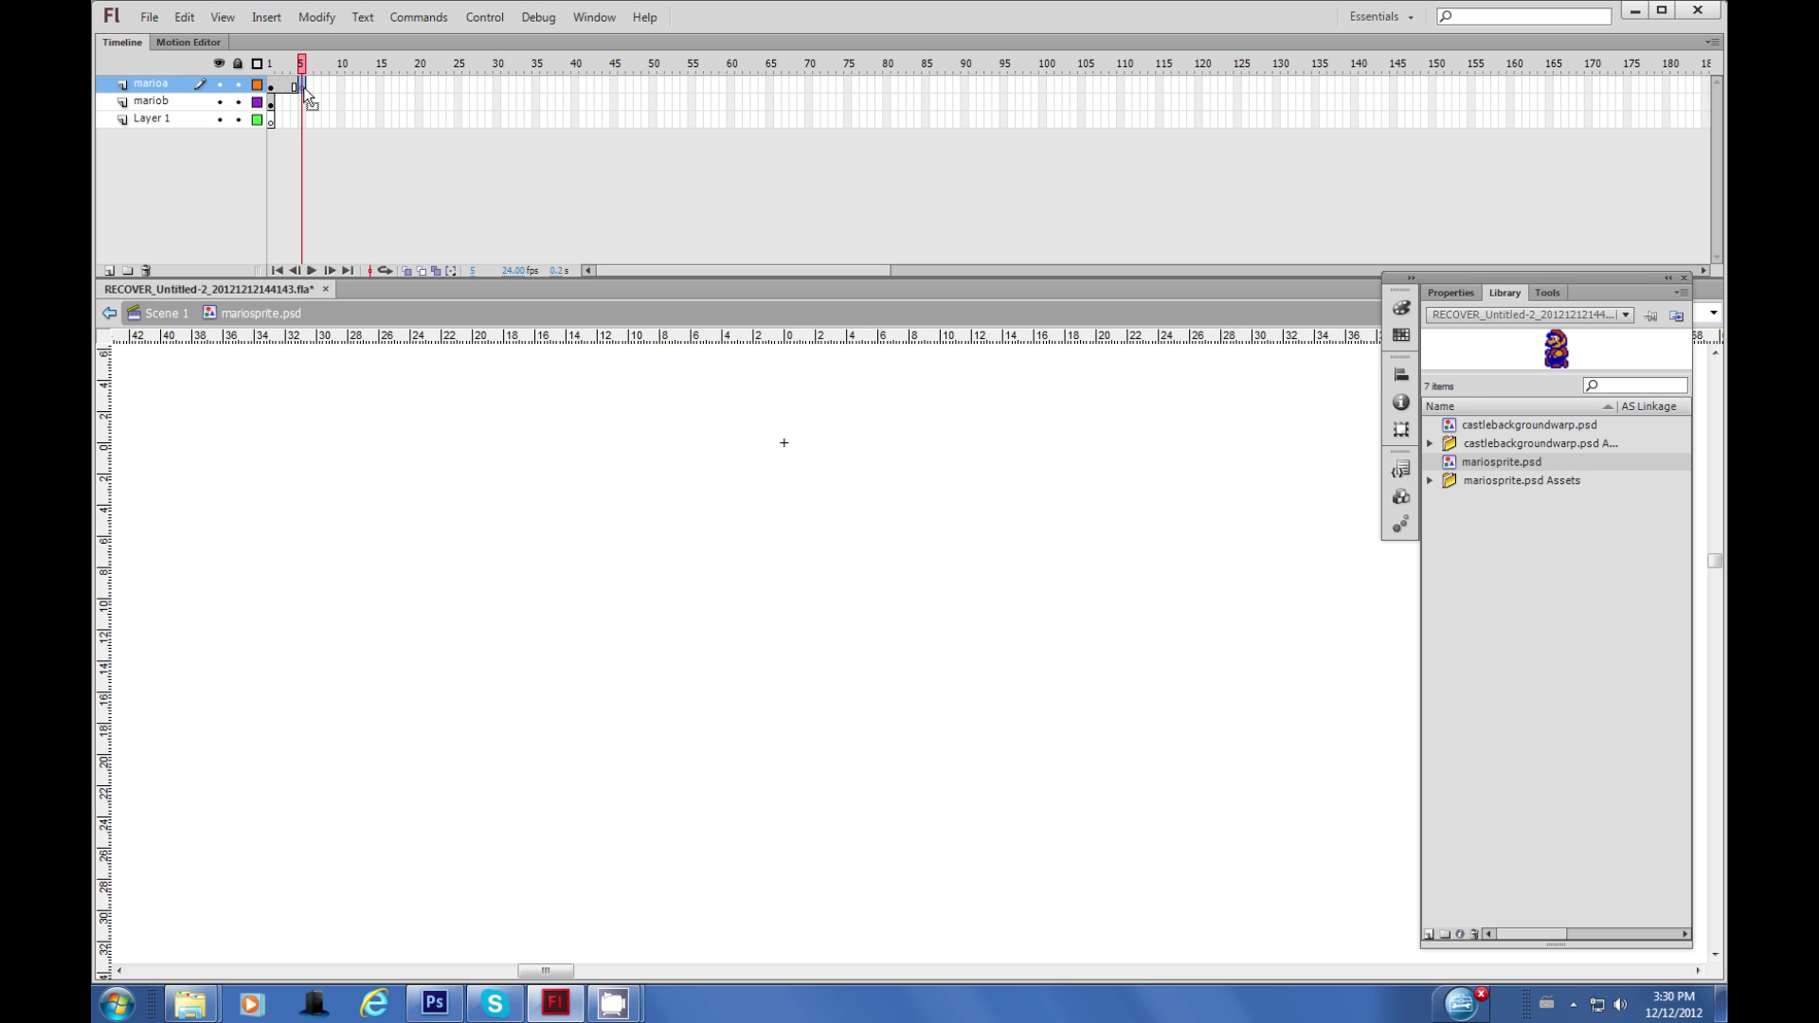
right_click(304, 87)
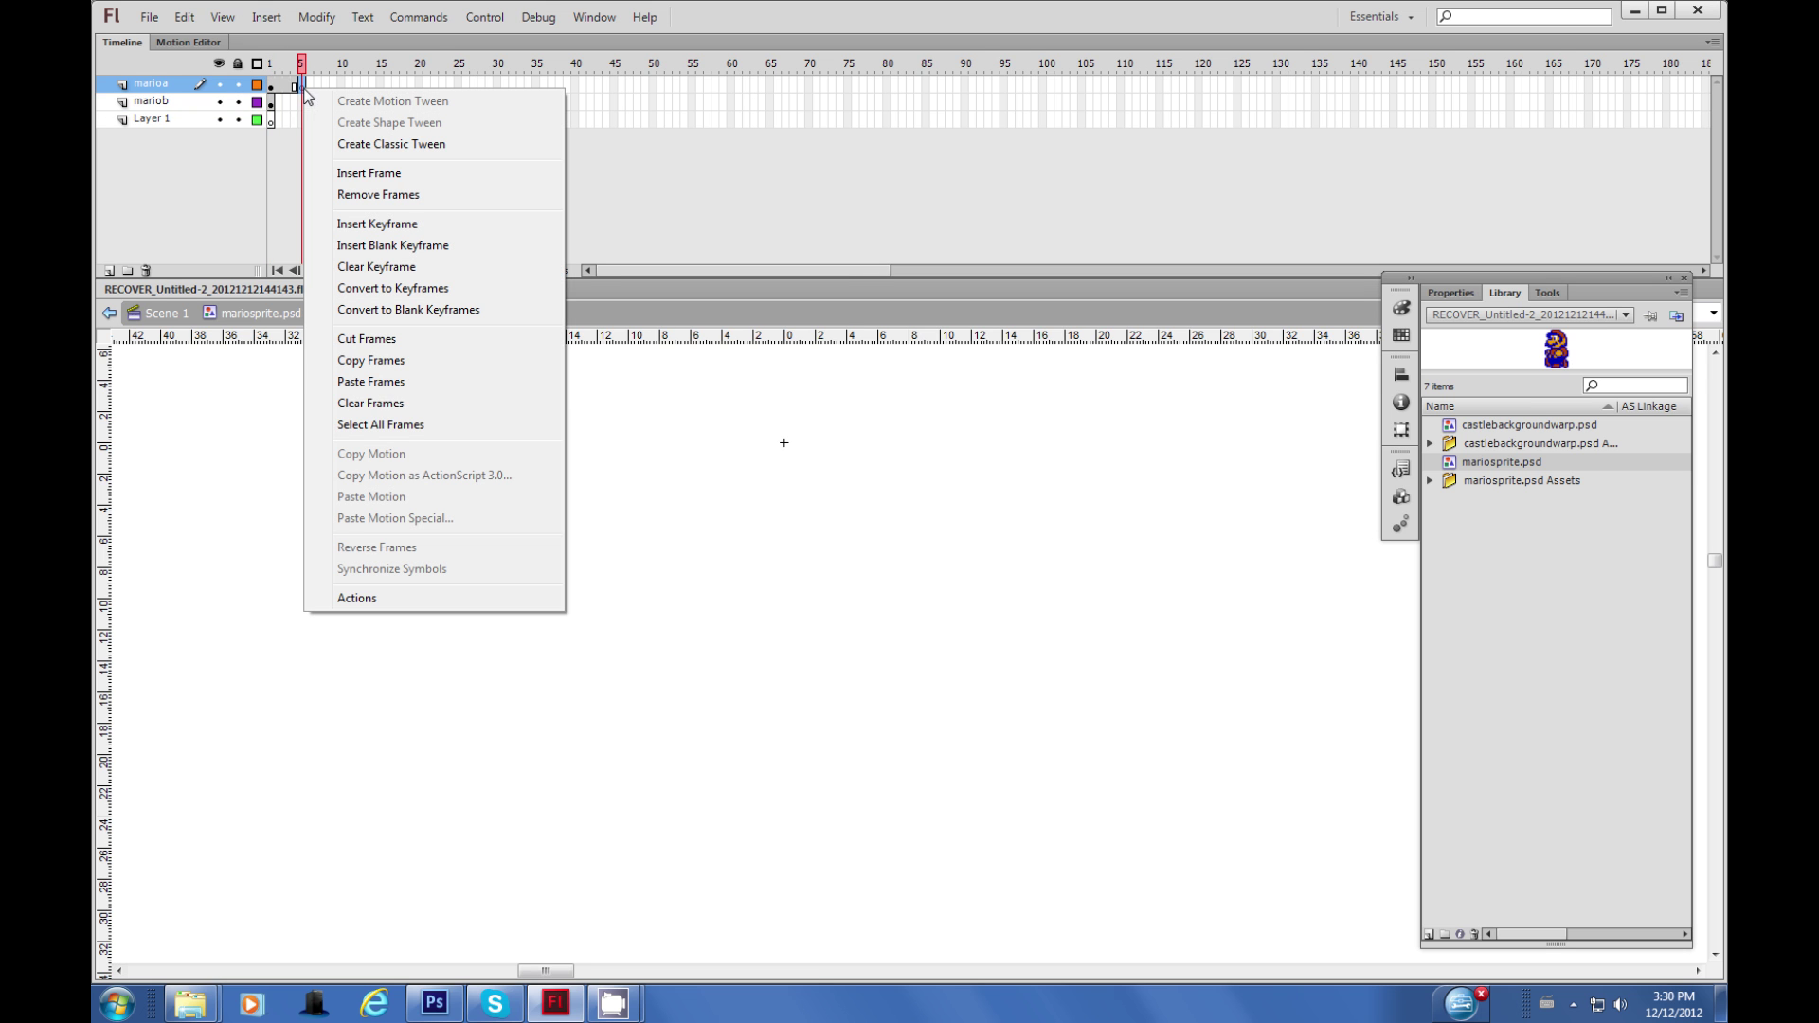
click(372, 383)
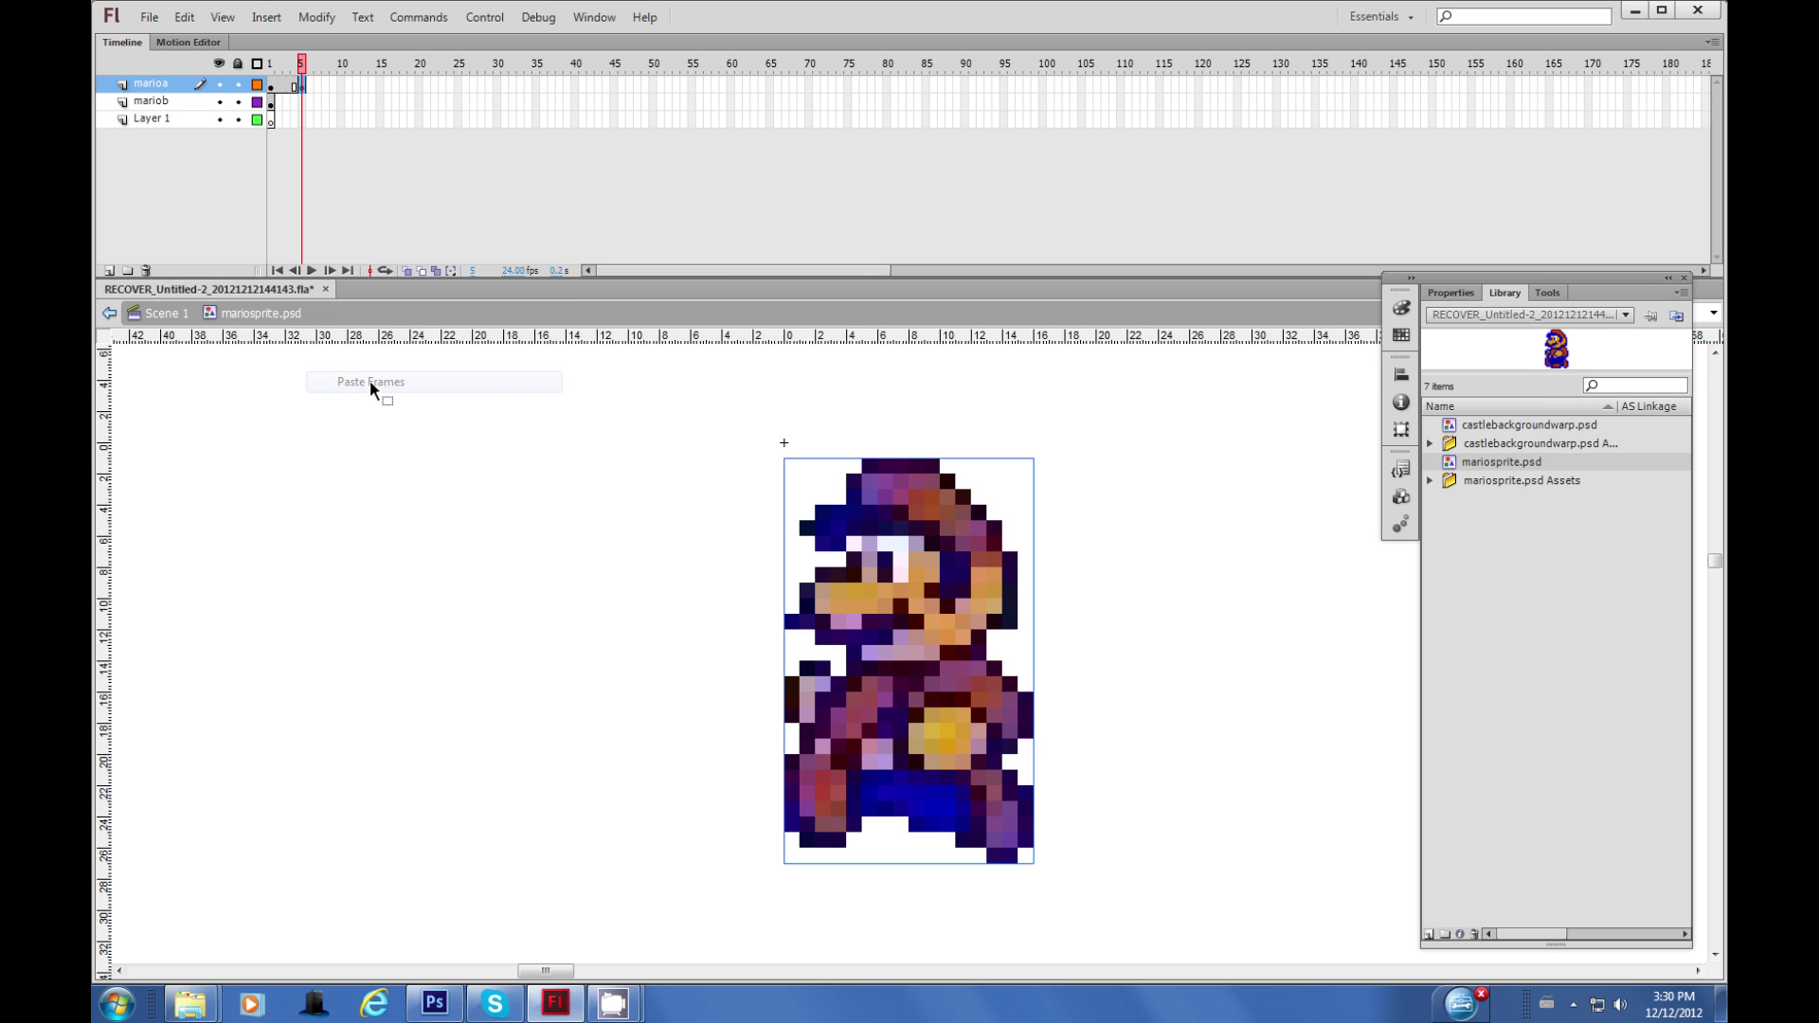
click(342, 87)
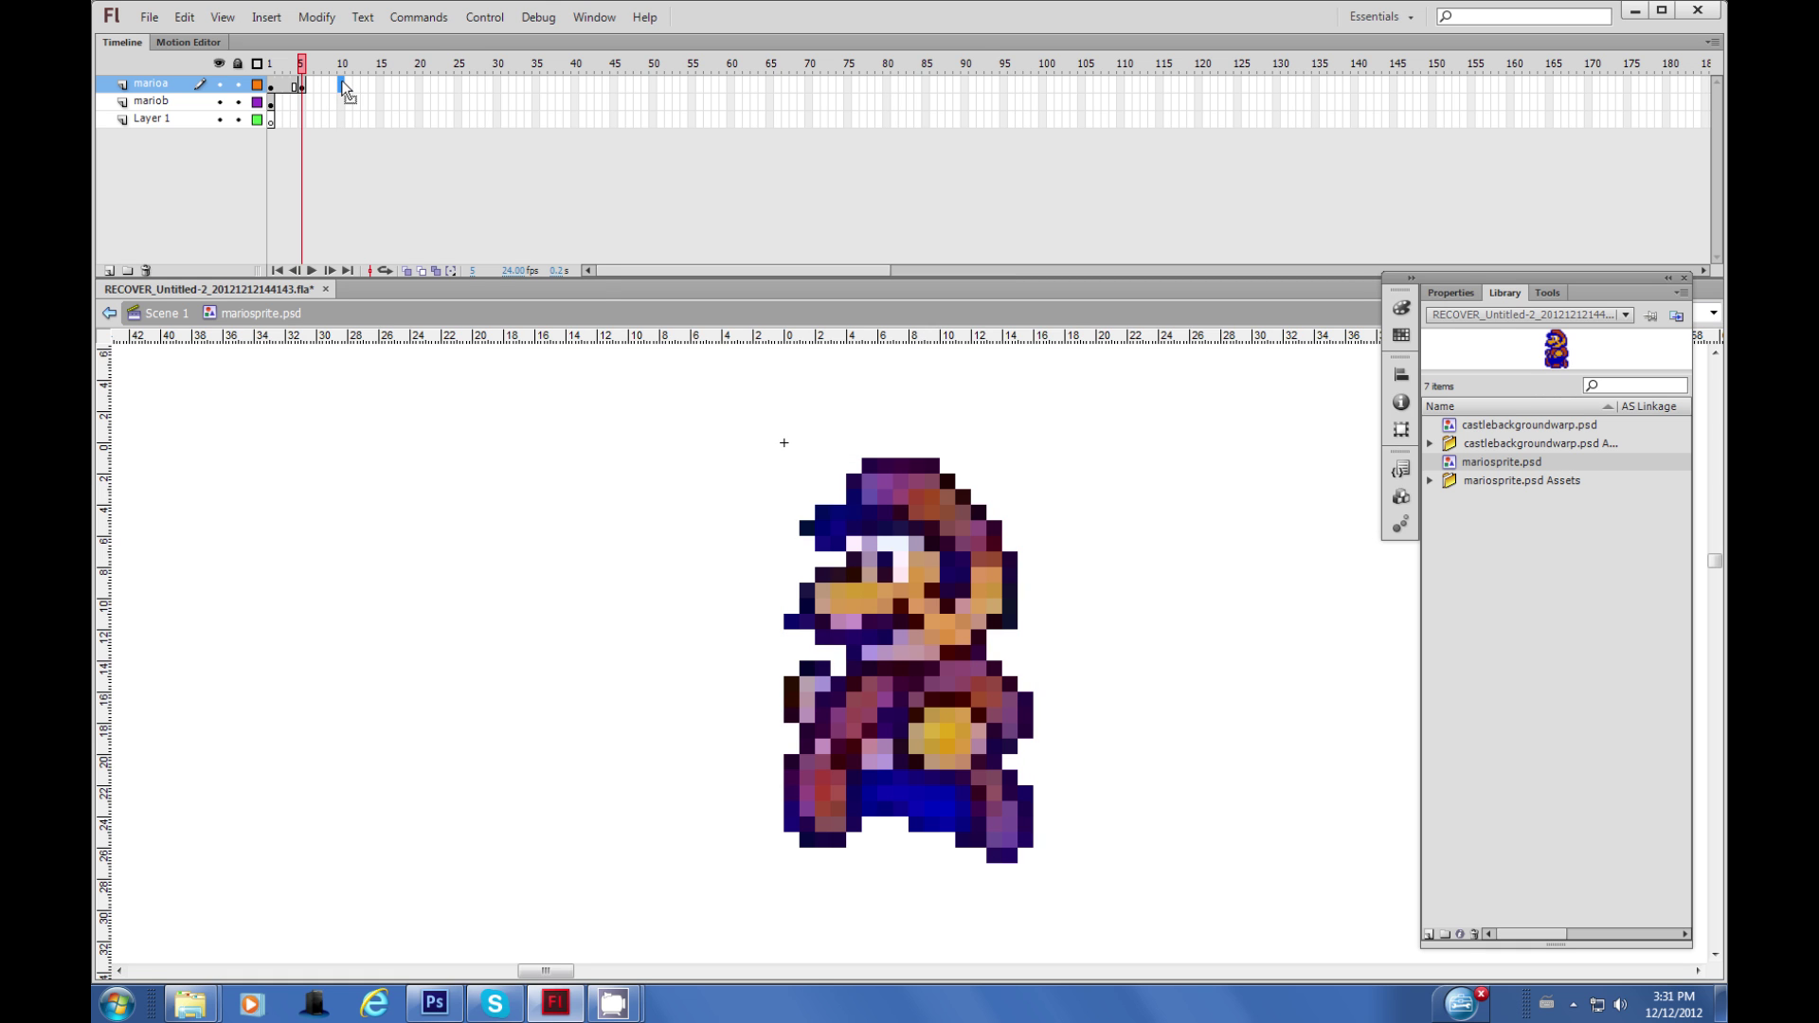
right_click(342, 83)
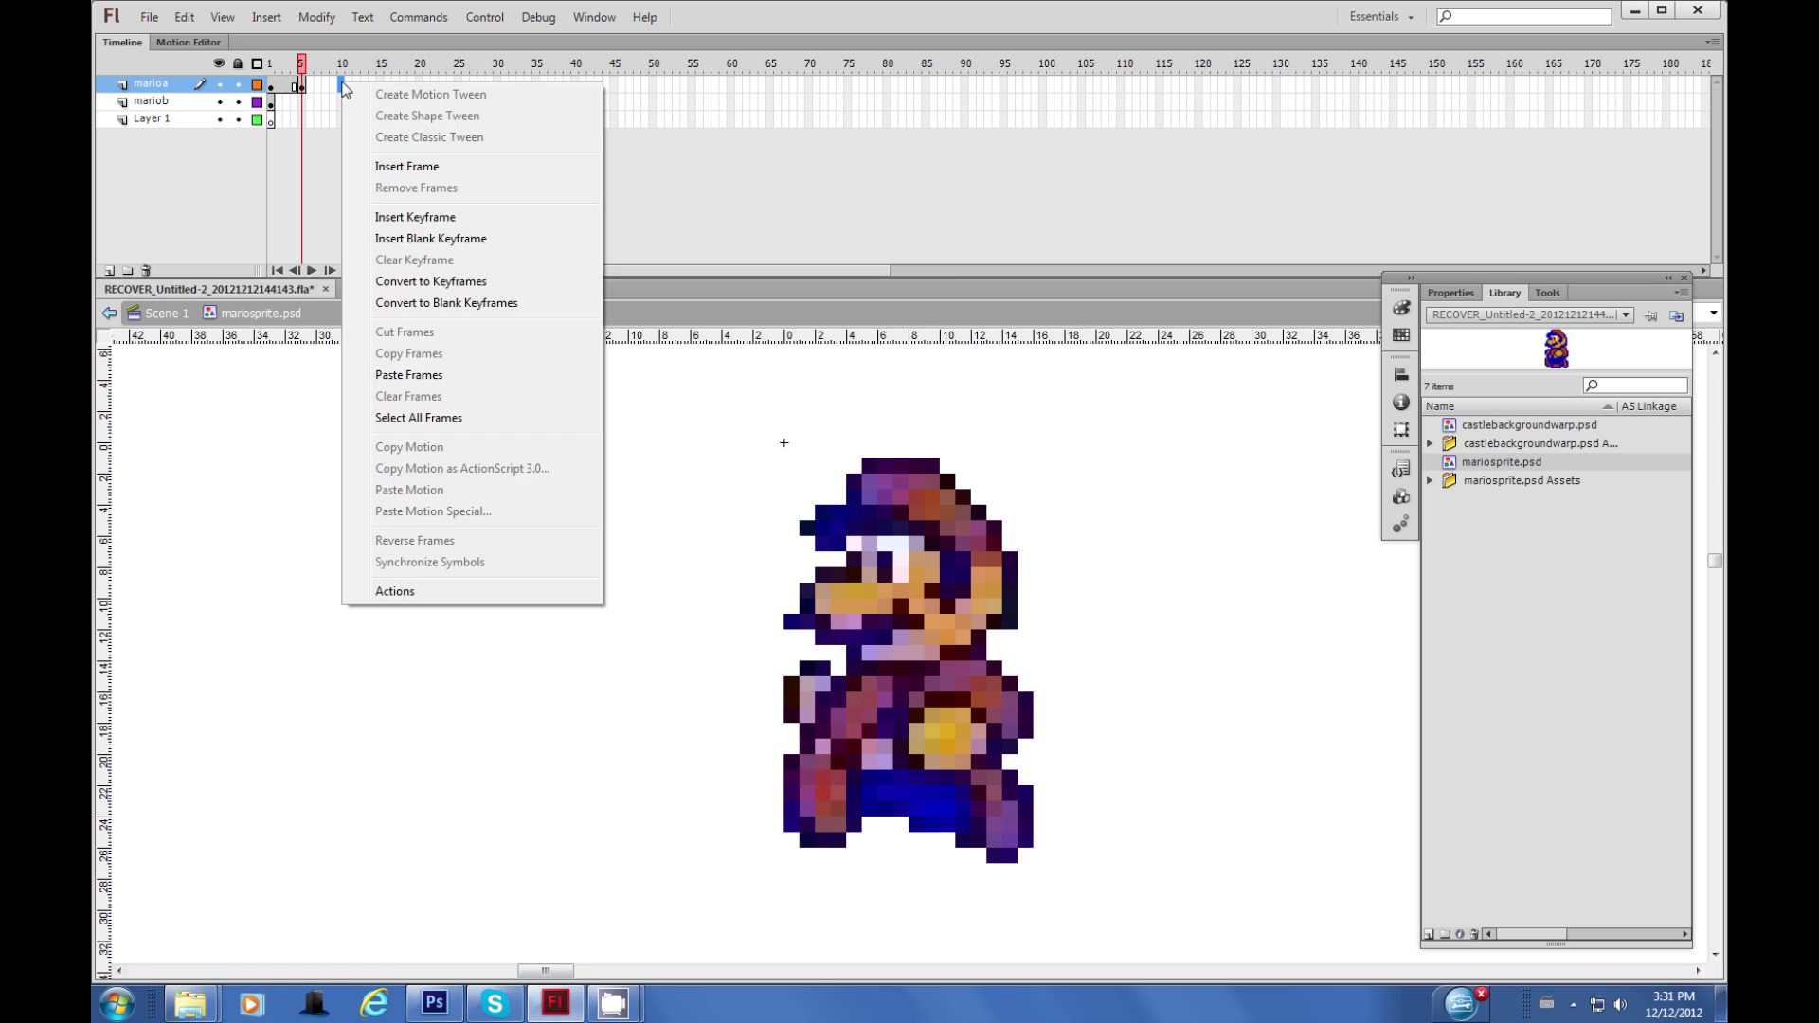
click(399, 175)
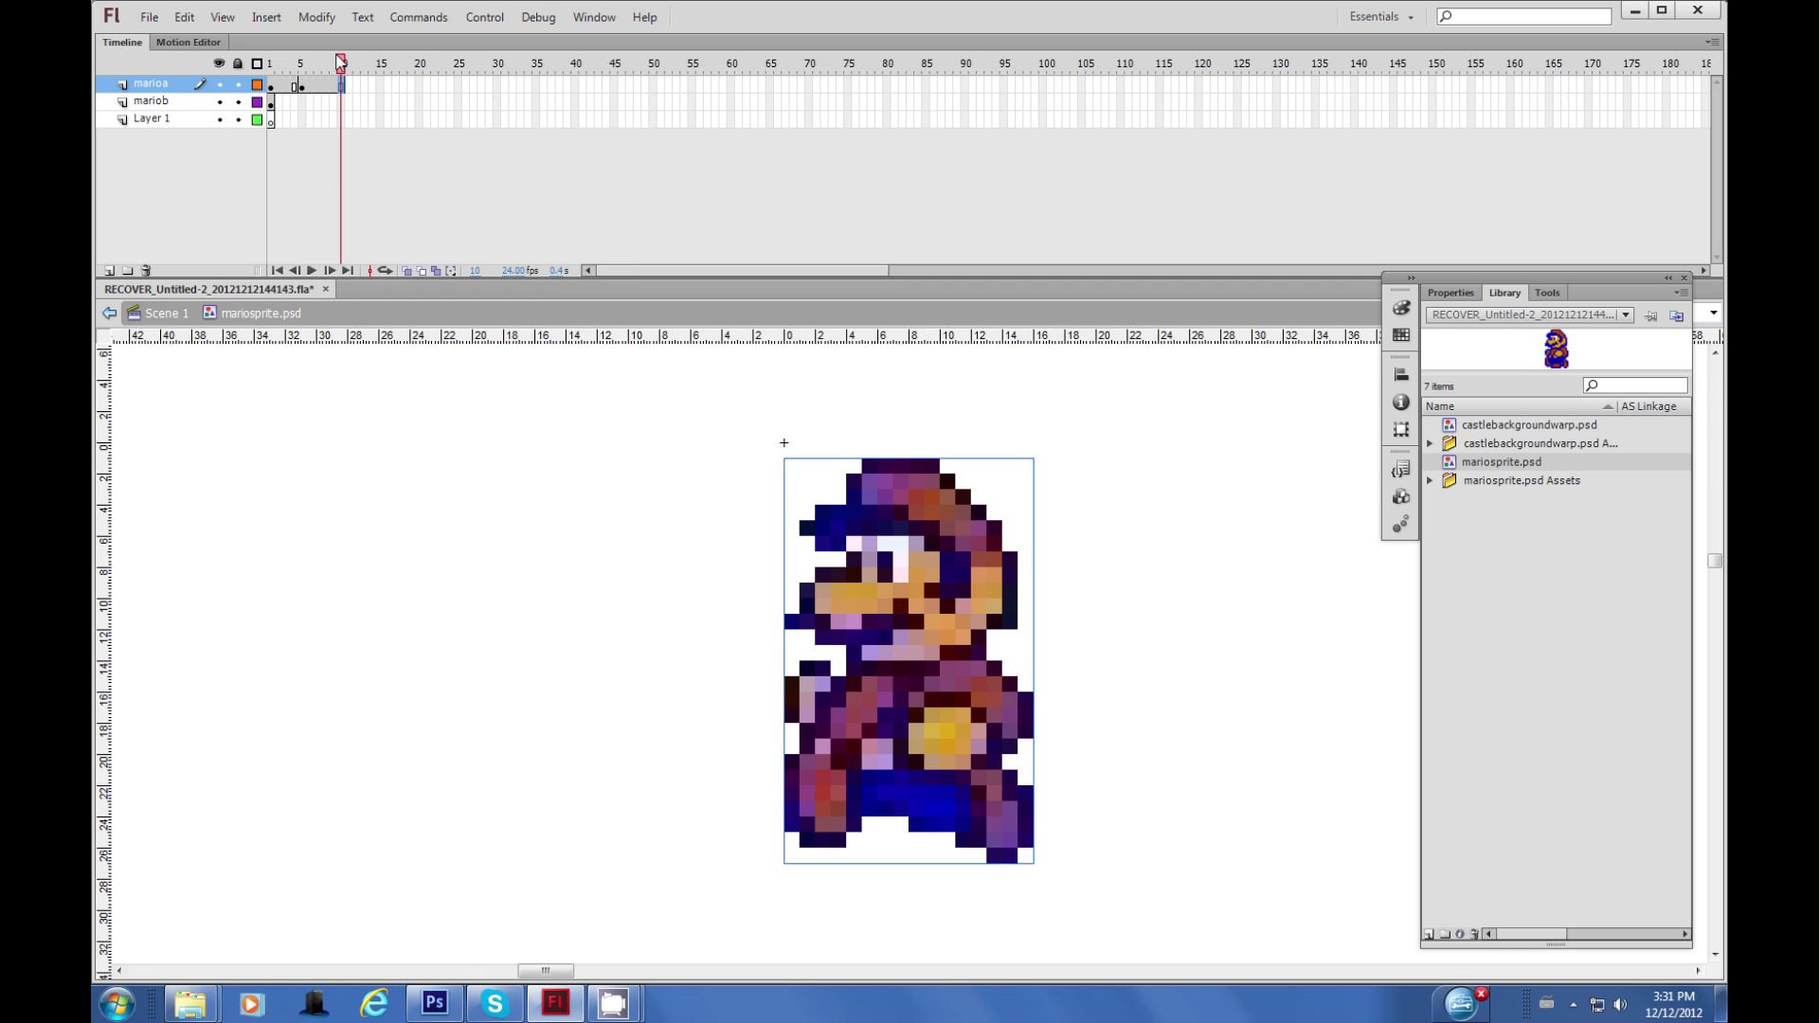
drag(333, 71, 271, 86)
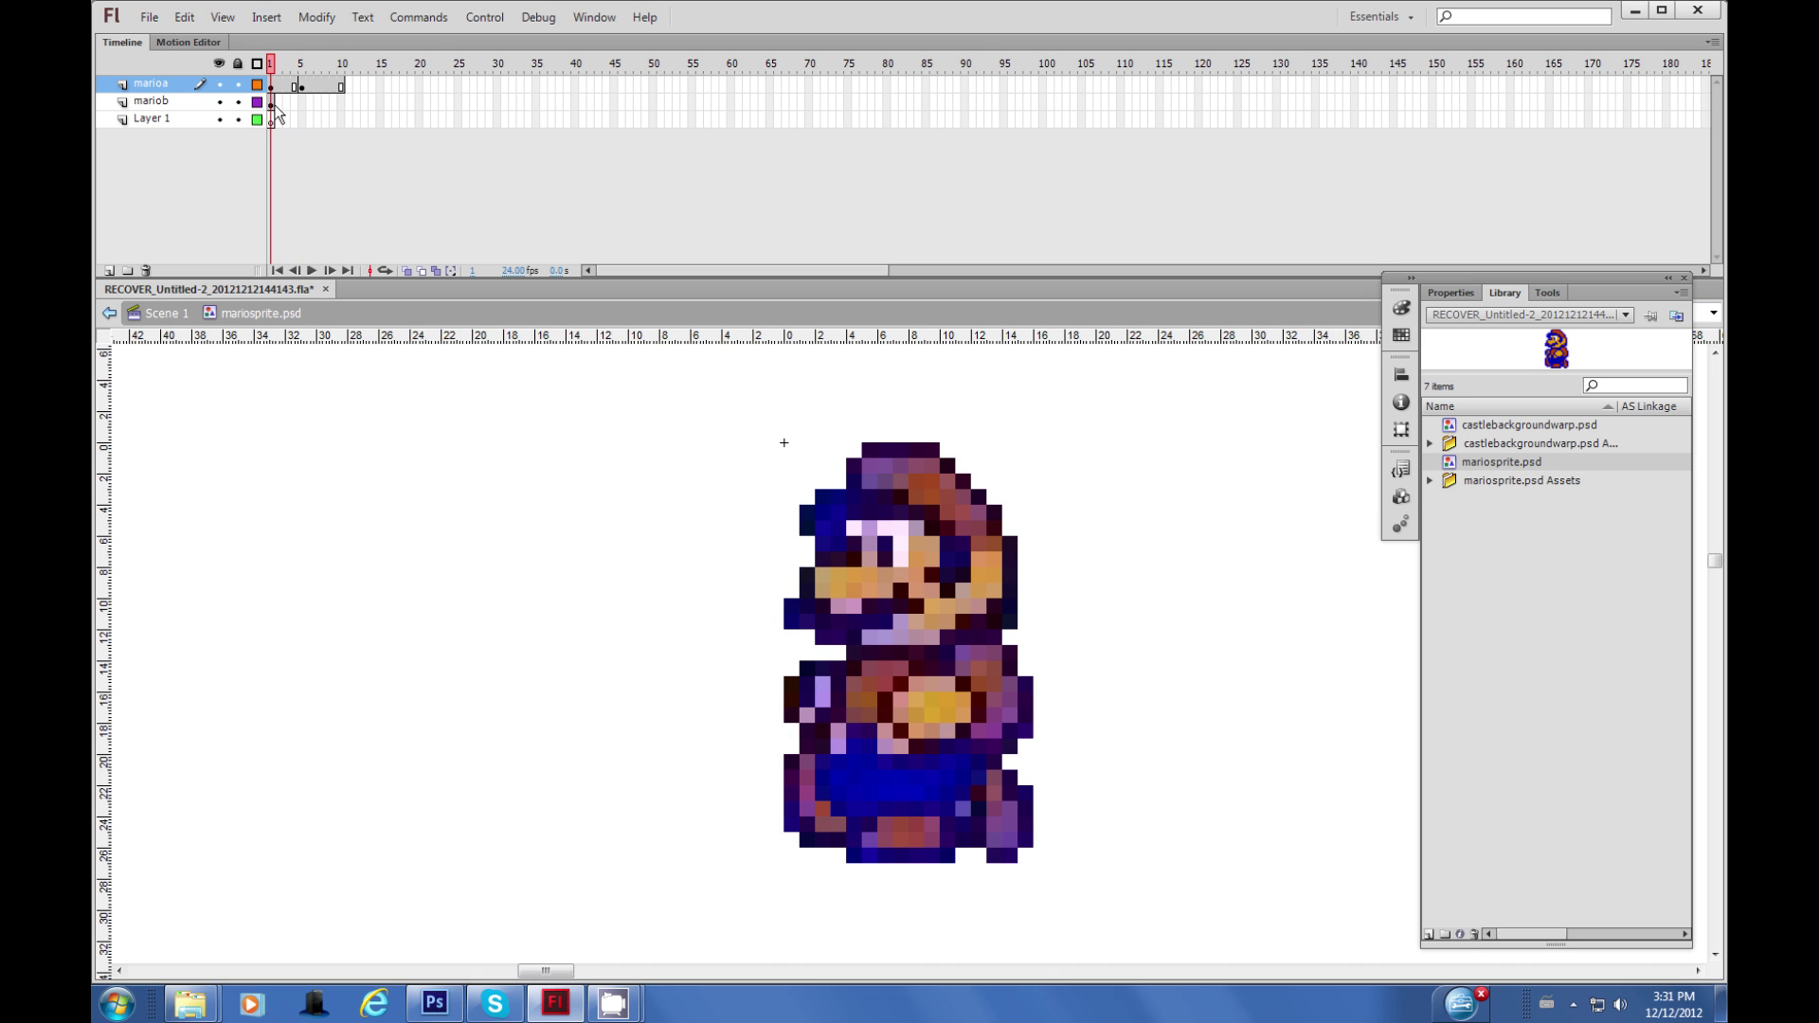
Remove mariob's frame and scrub frames 1 to 10 to check the walk cycle.
right_click(273, 104)
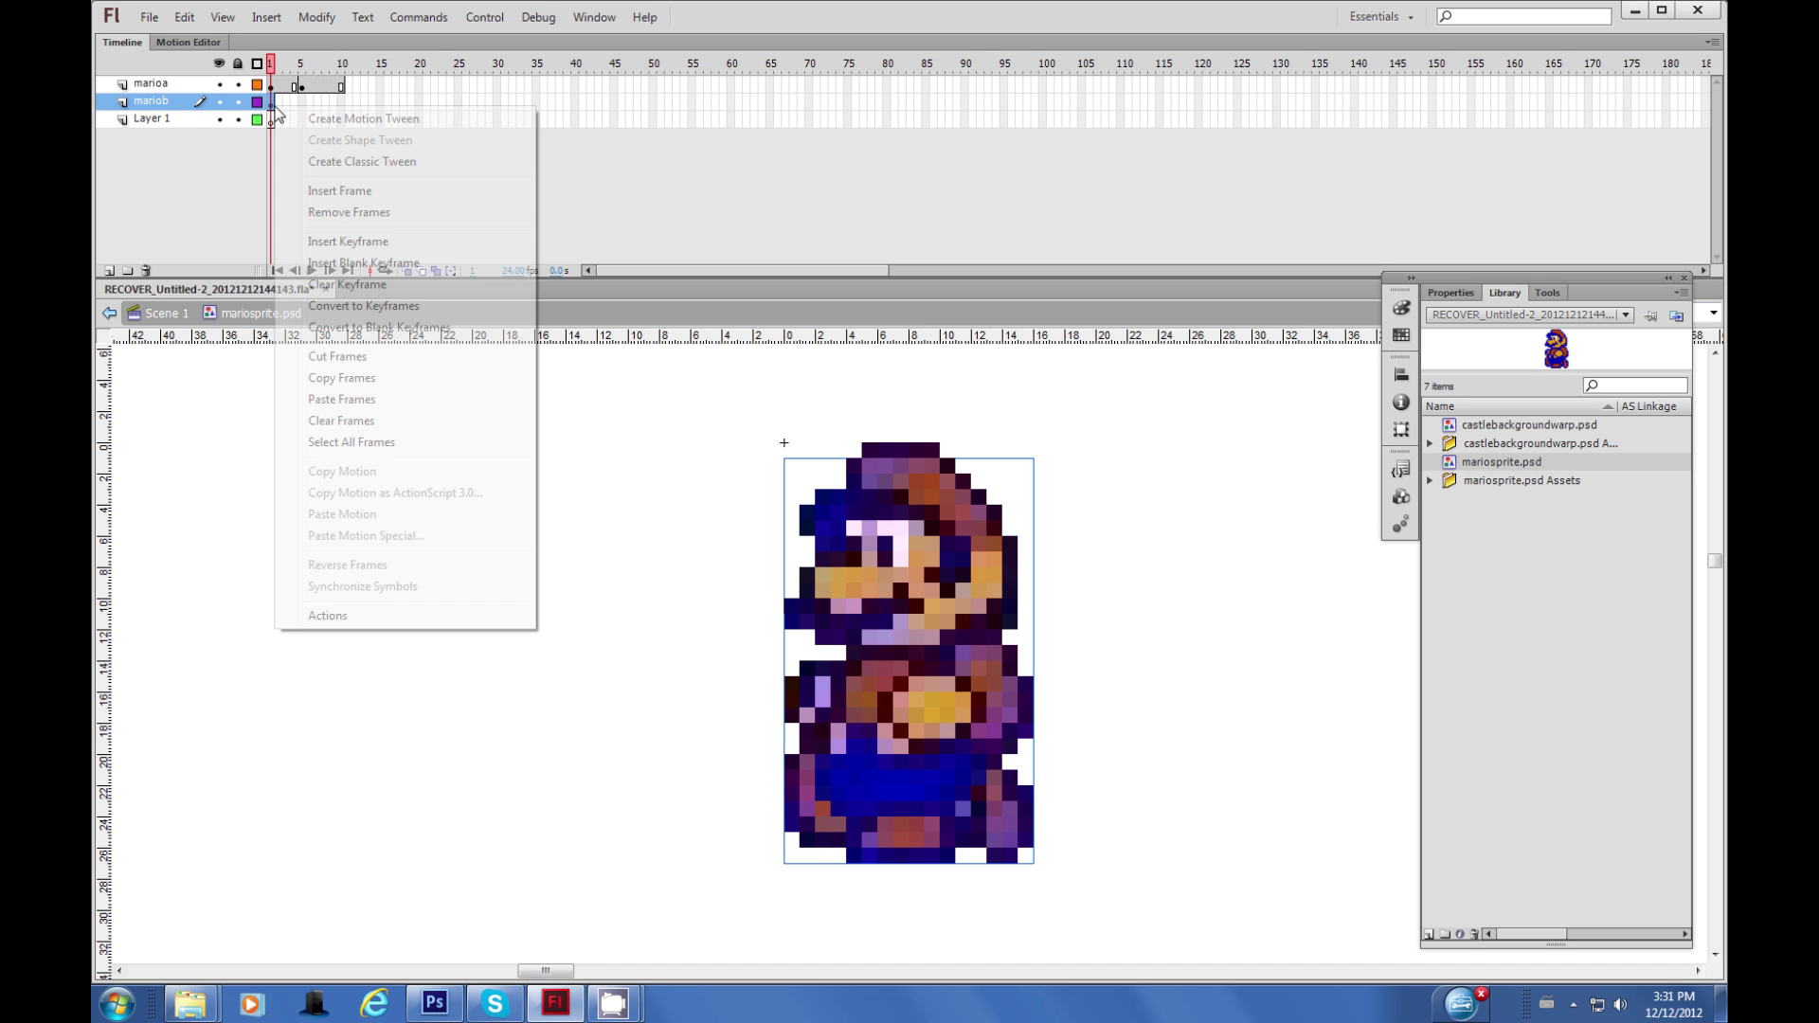
click(342, 214)
mouse_move(284, 65)
mouse_down()
mouse_move(368, 82)
mouse_move(292, 81)
mouse_up()
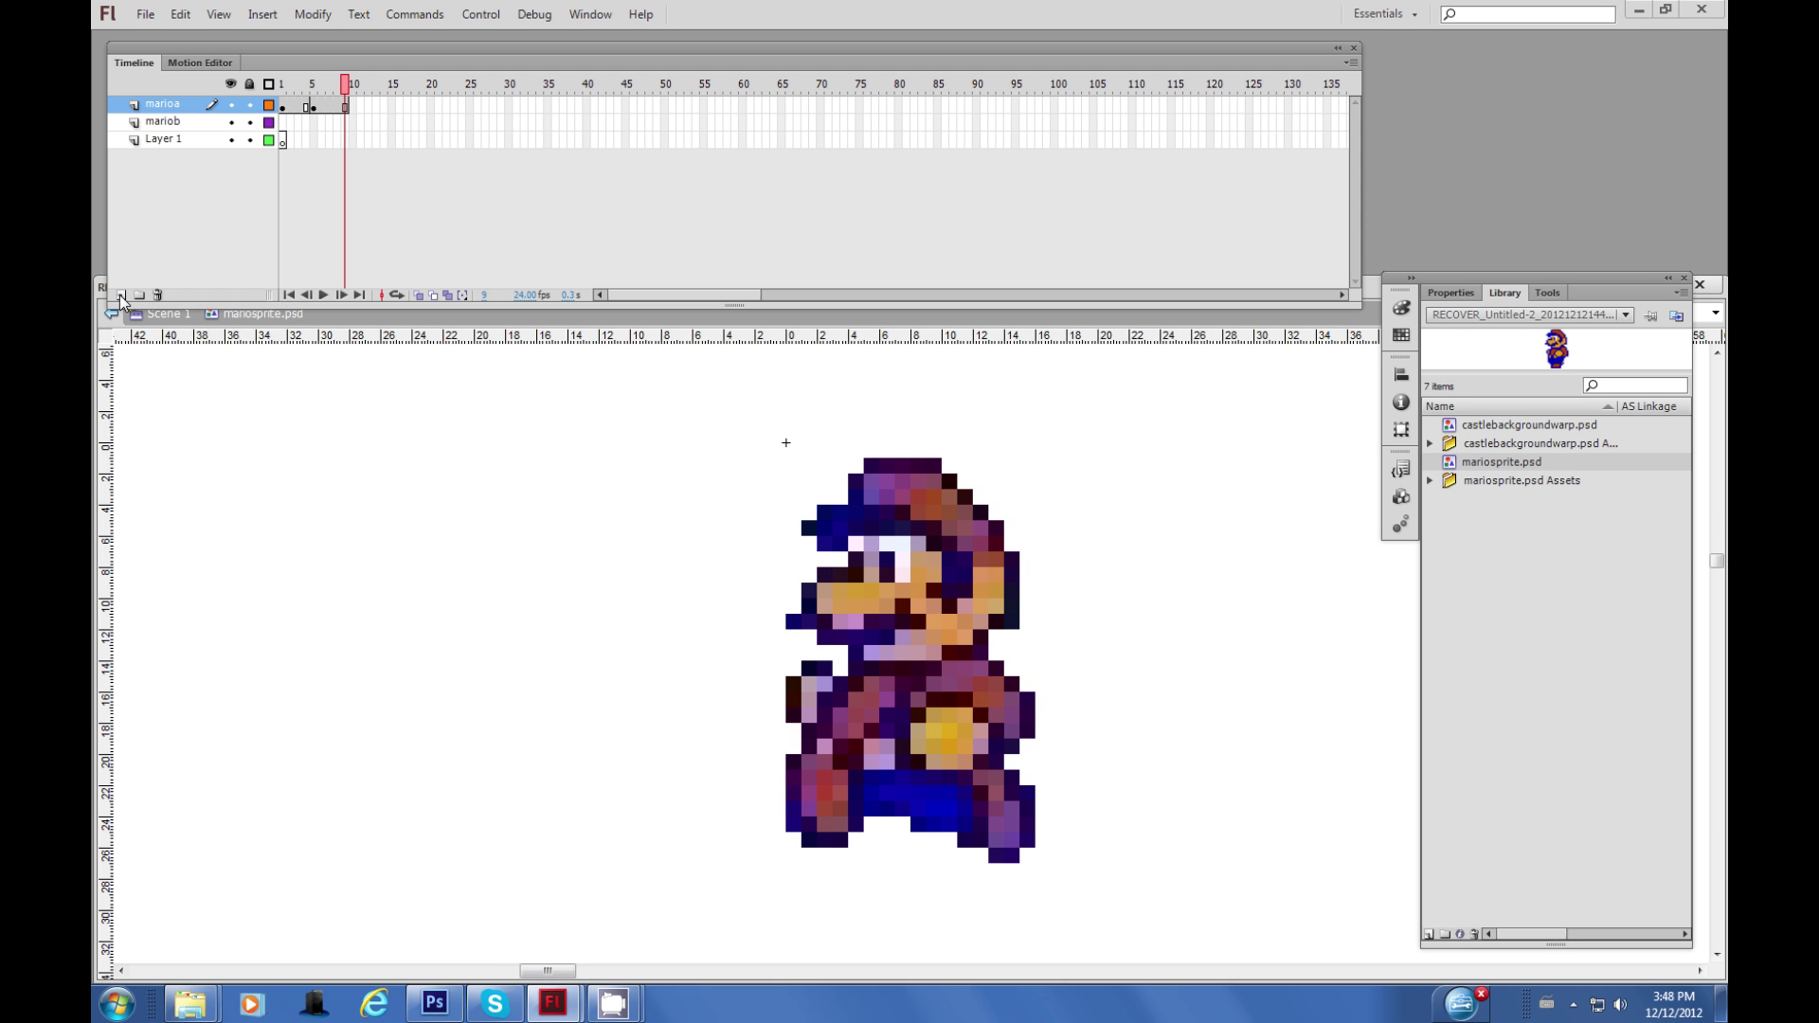
In Scene 1, add a blank keyframe on mario layer frame 1 and drop mariosprite.psd on the ground at left.
click(162, 319)
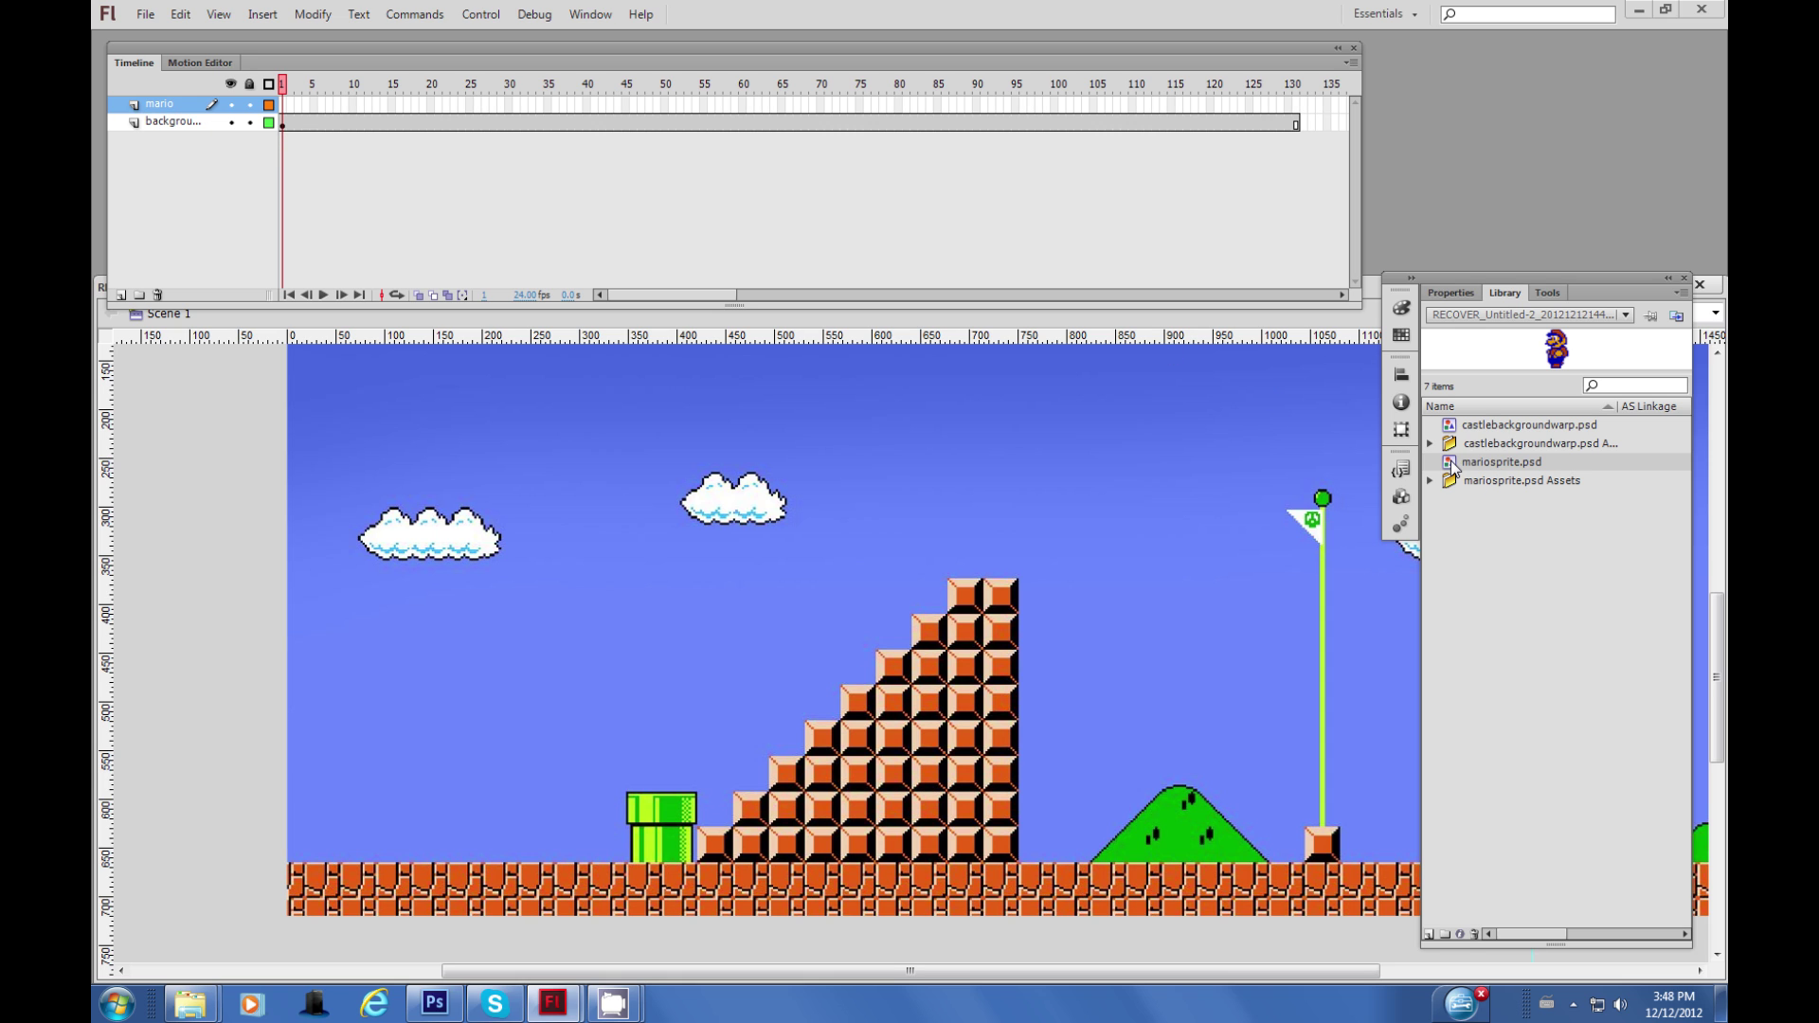
drag(1453, 466, 1567, 462)
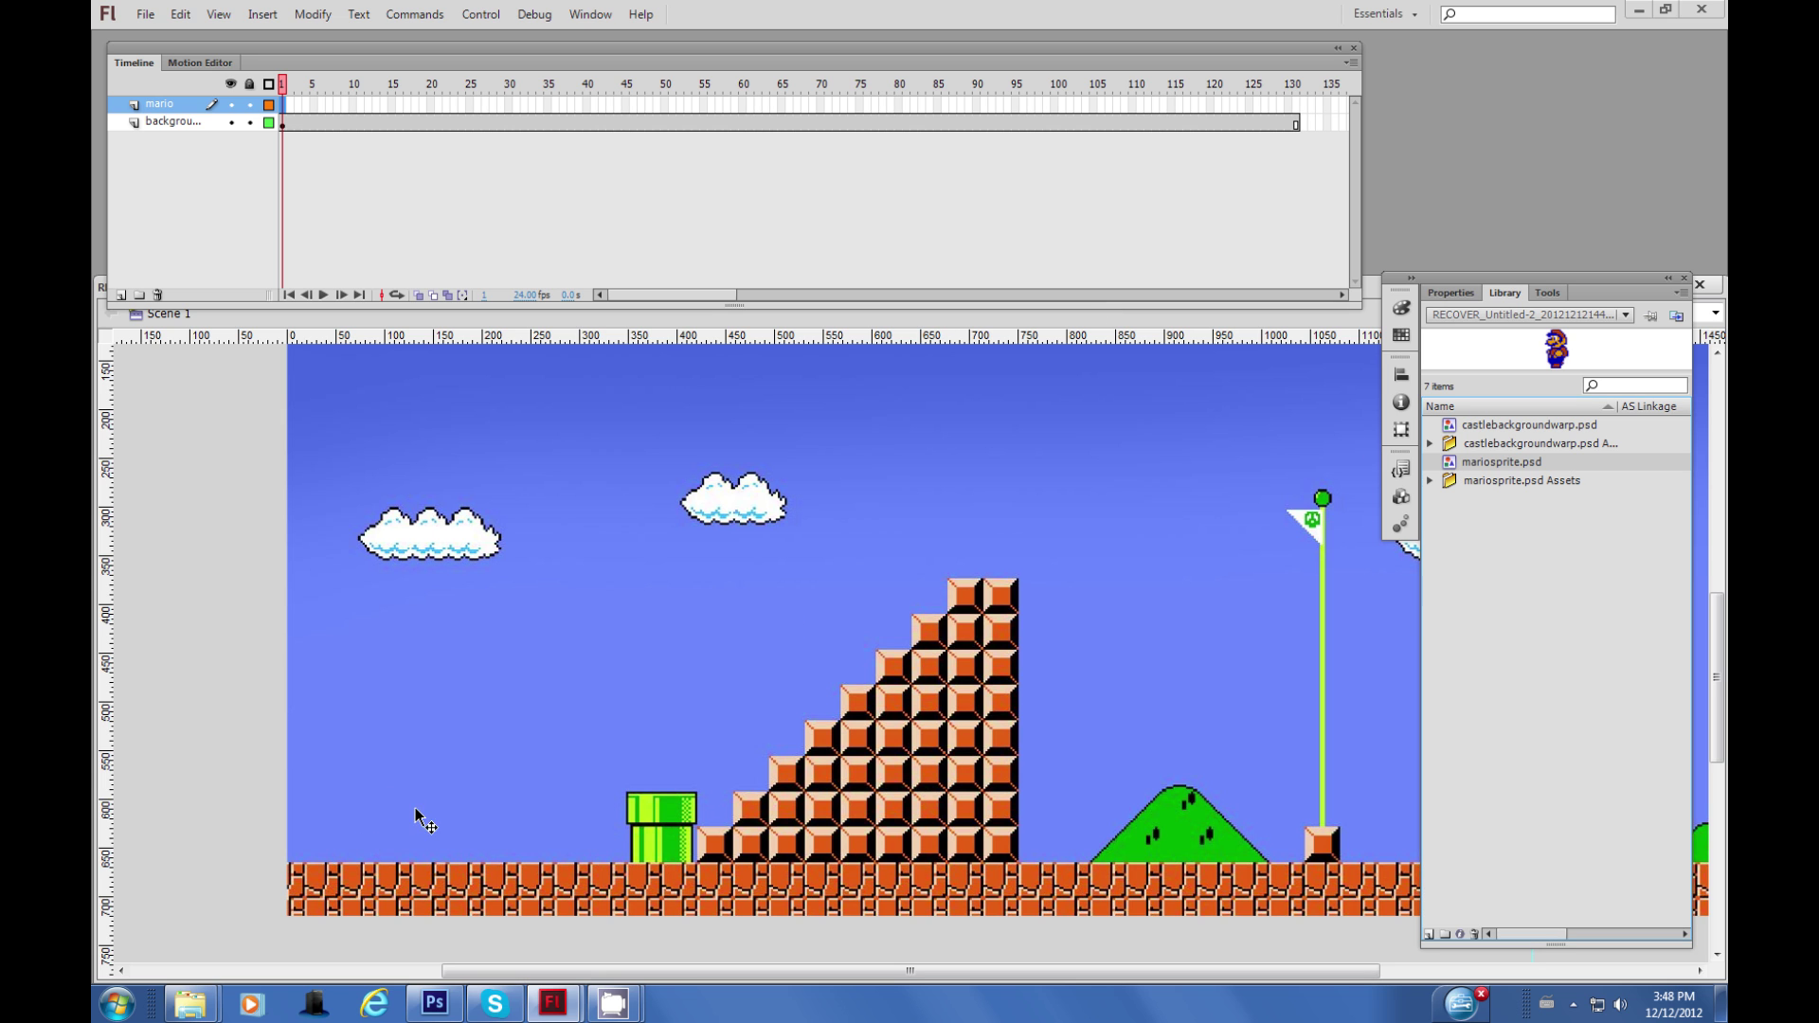
right_click(284, 104)
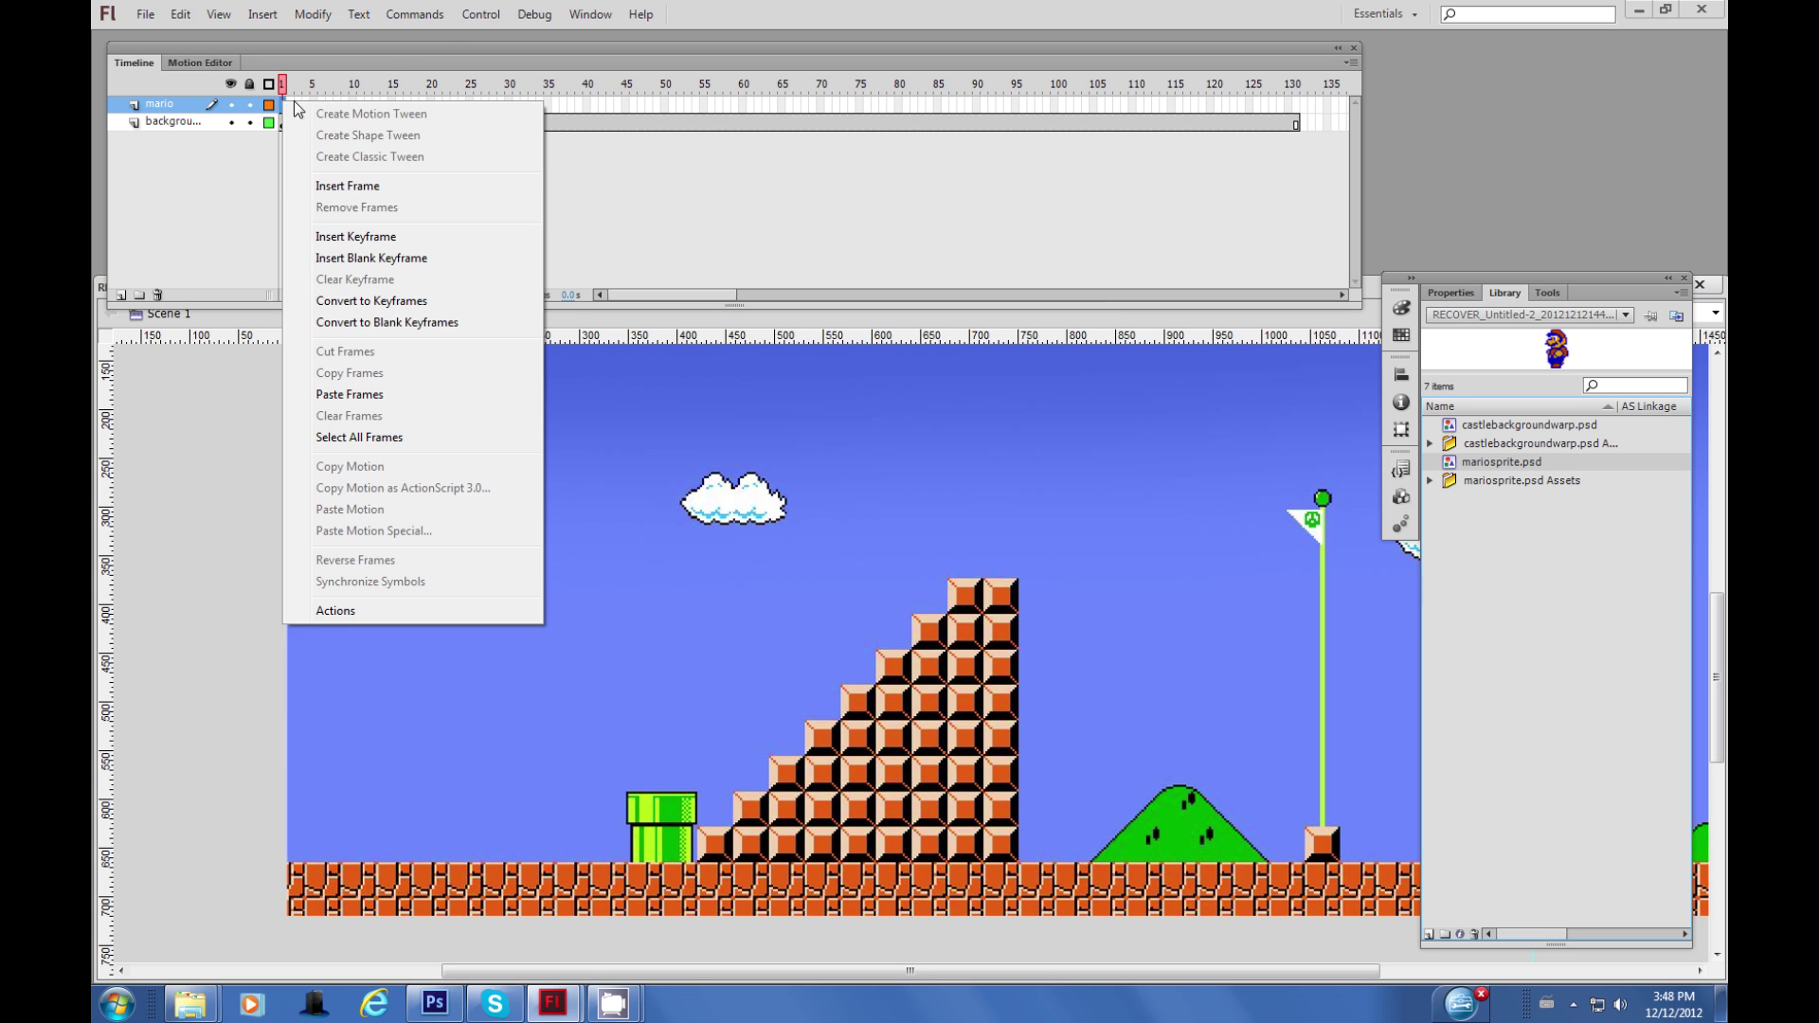
click(379, 258)
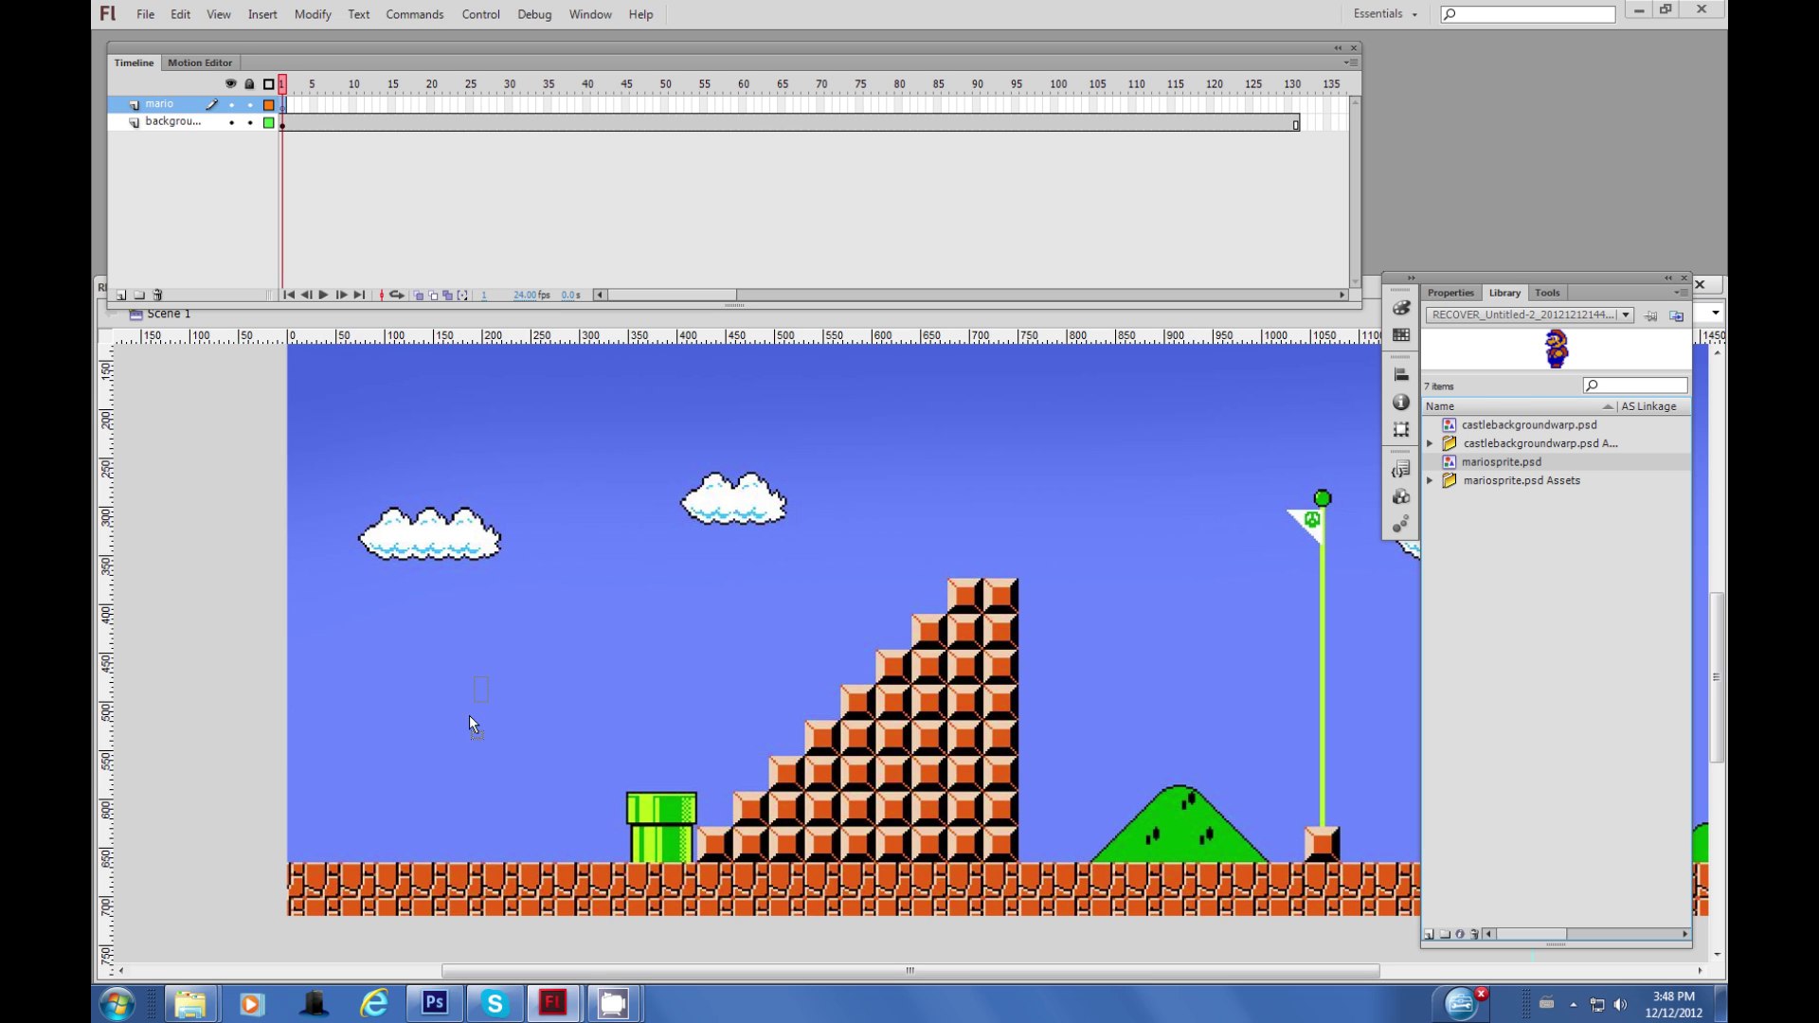
drag(366, 815, 377, 820)
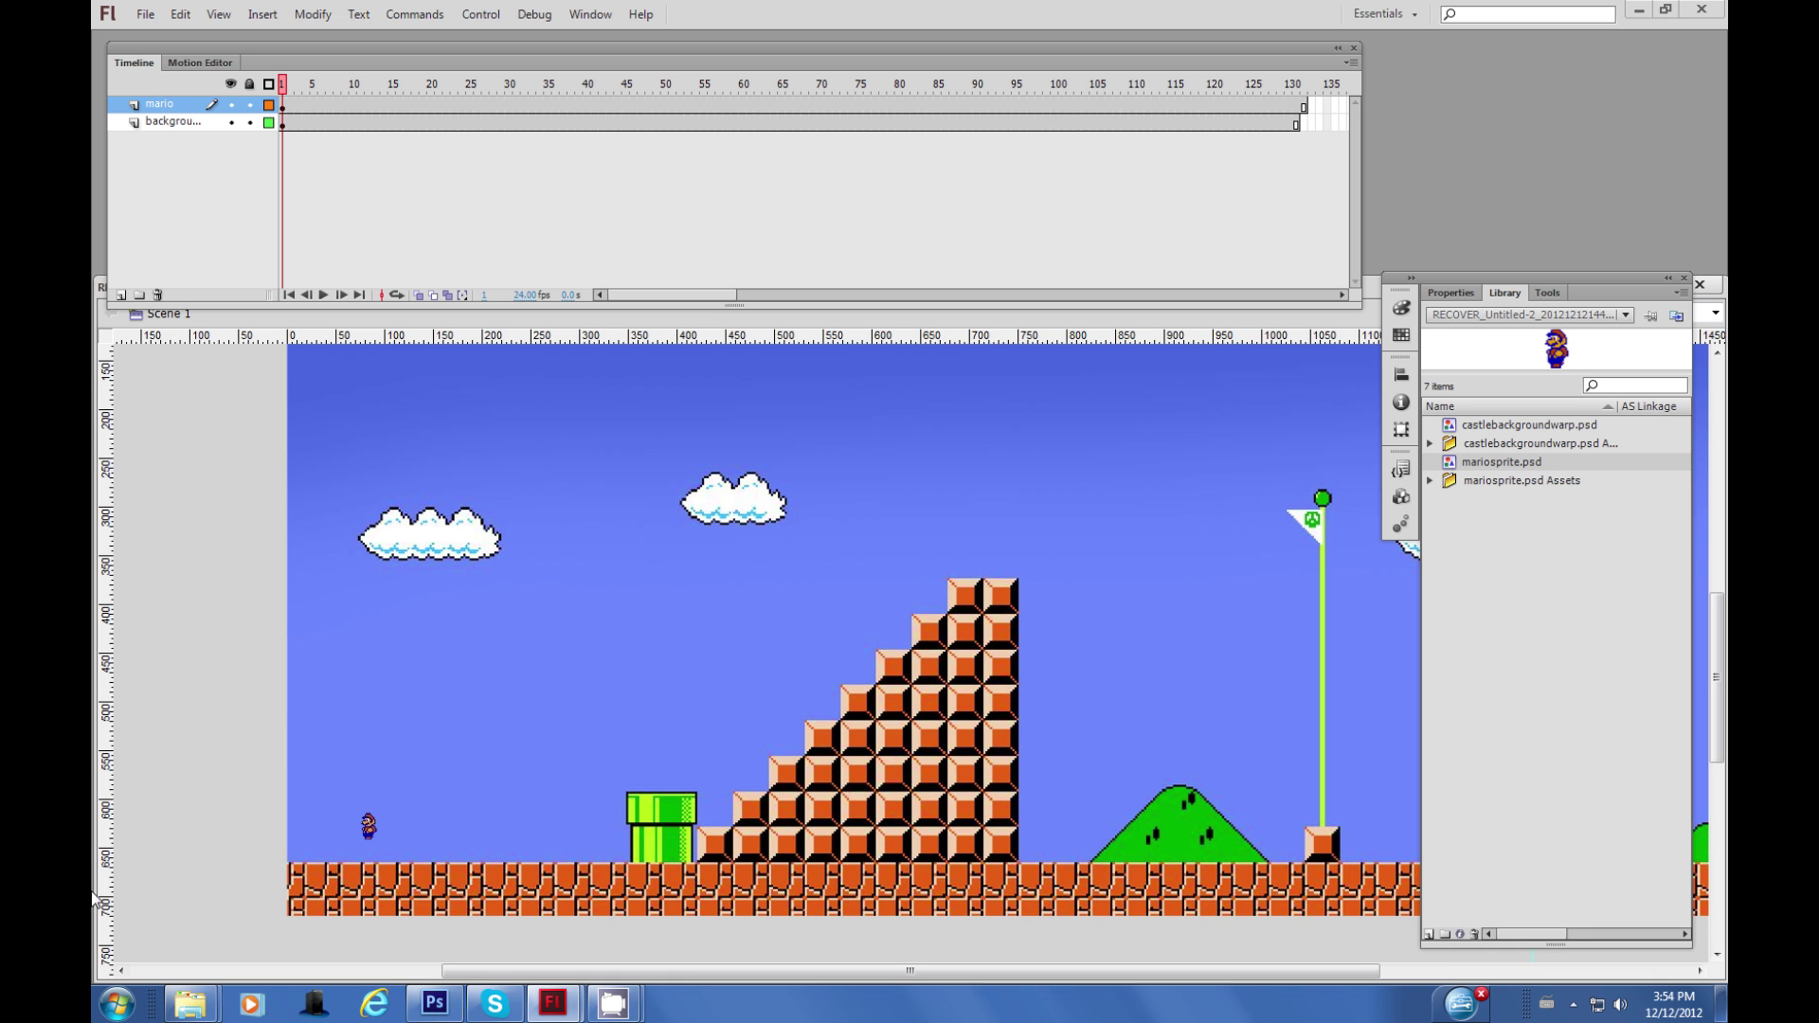
Resize the Mario instance to W 48, H 81 and place him at the level's left edge on the ground.
click(370, 823)
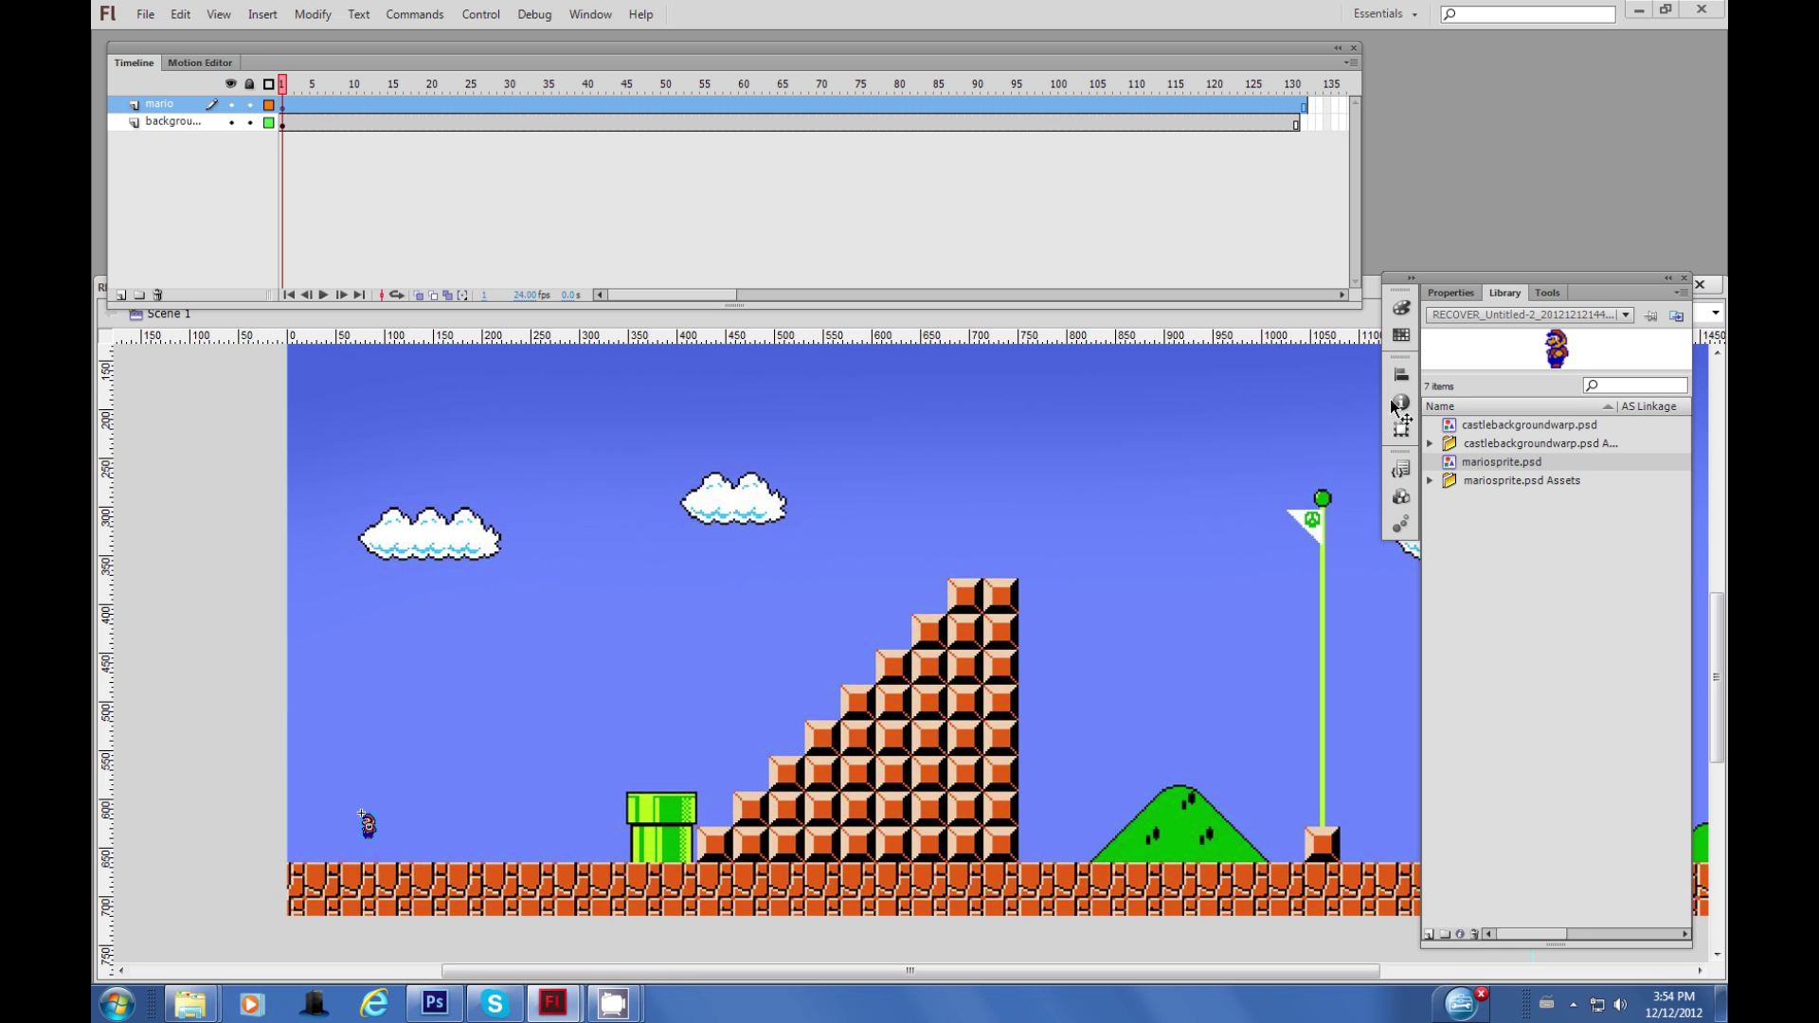
click(1454, 295)
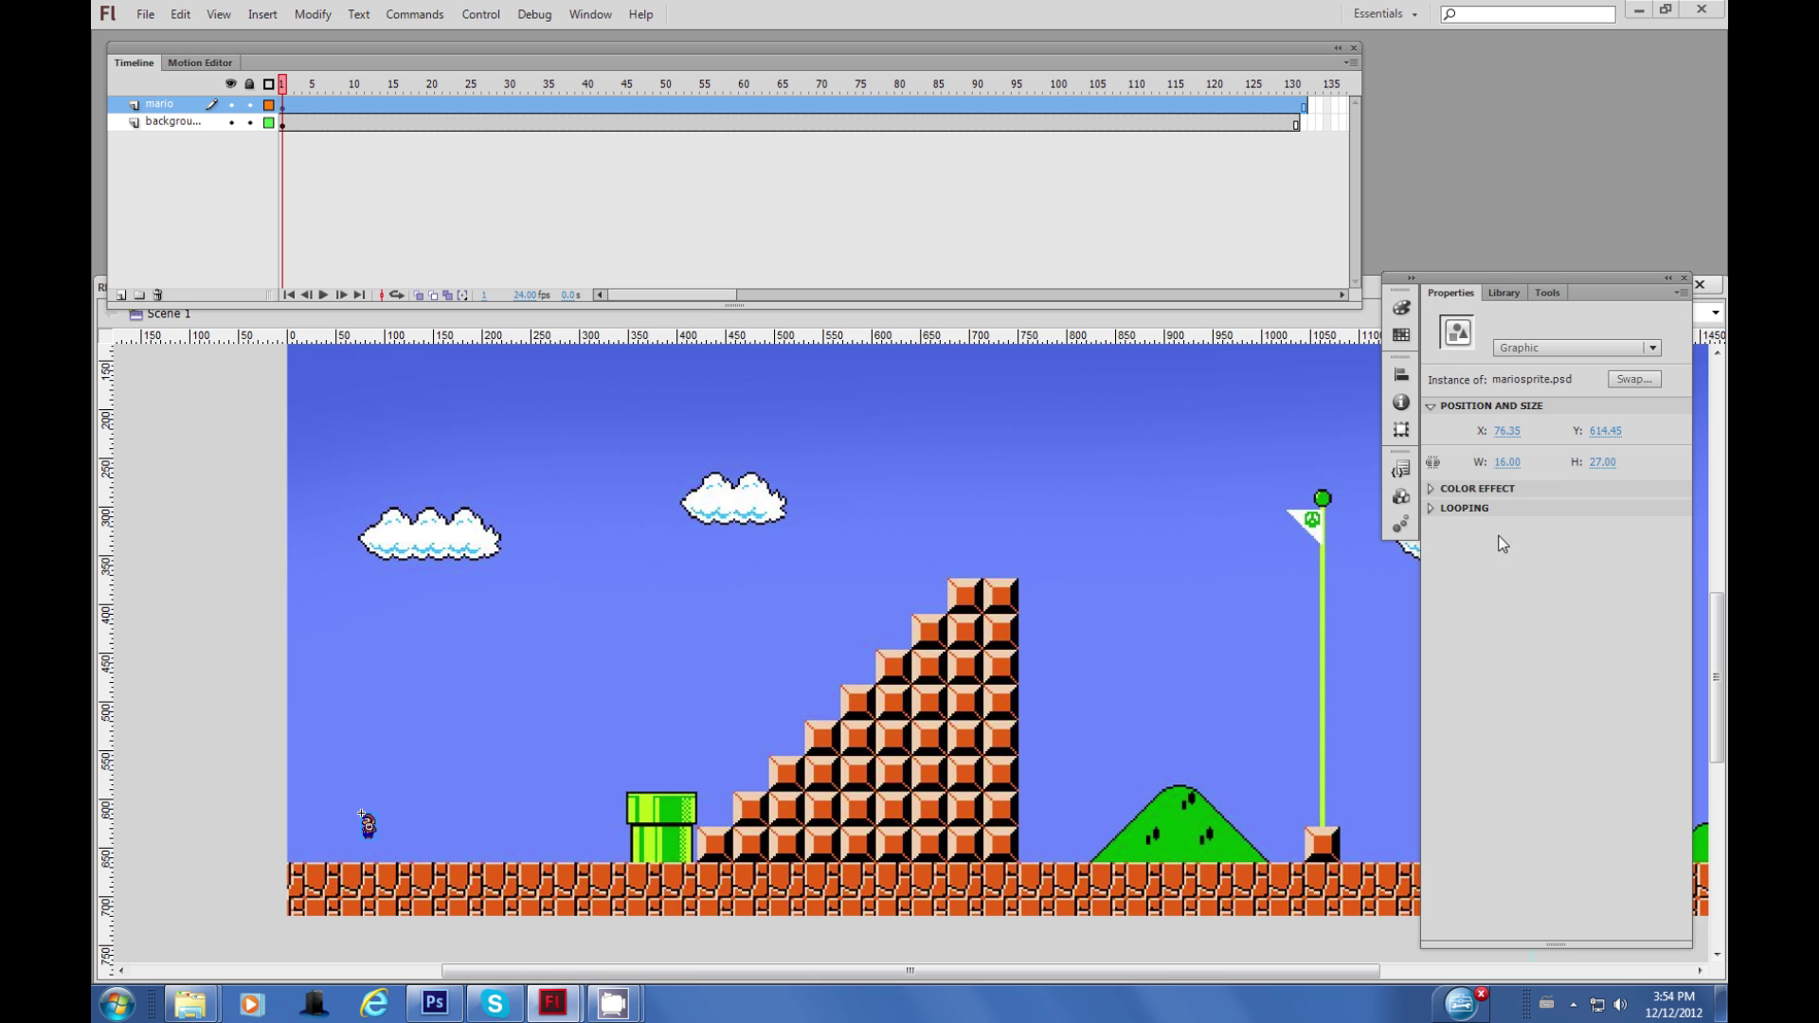
click(1508, 462)
click(1599, 463)
text(81)
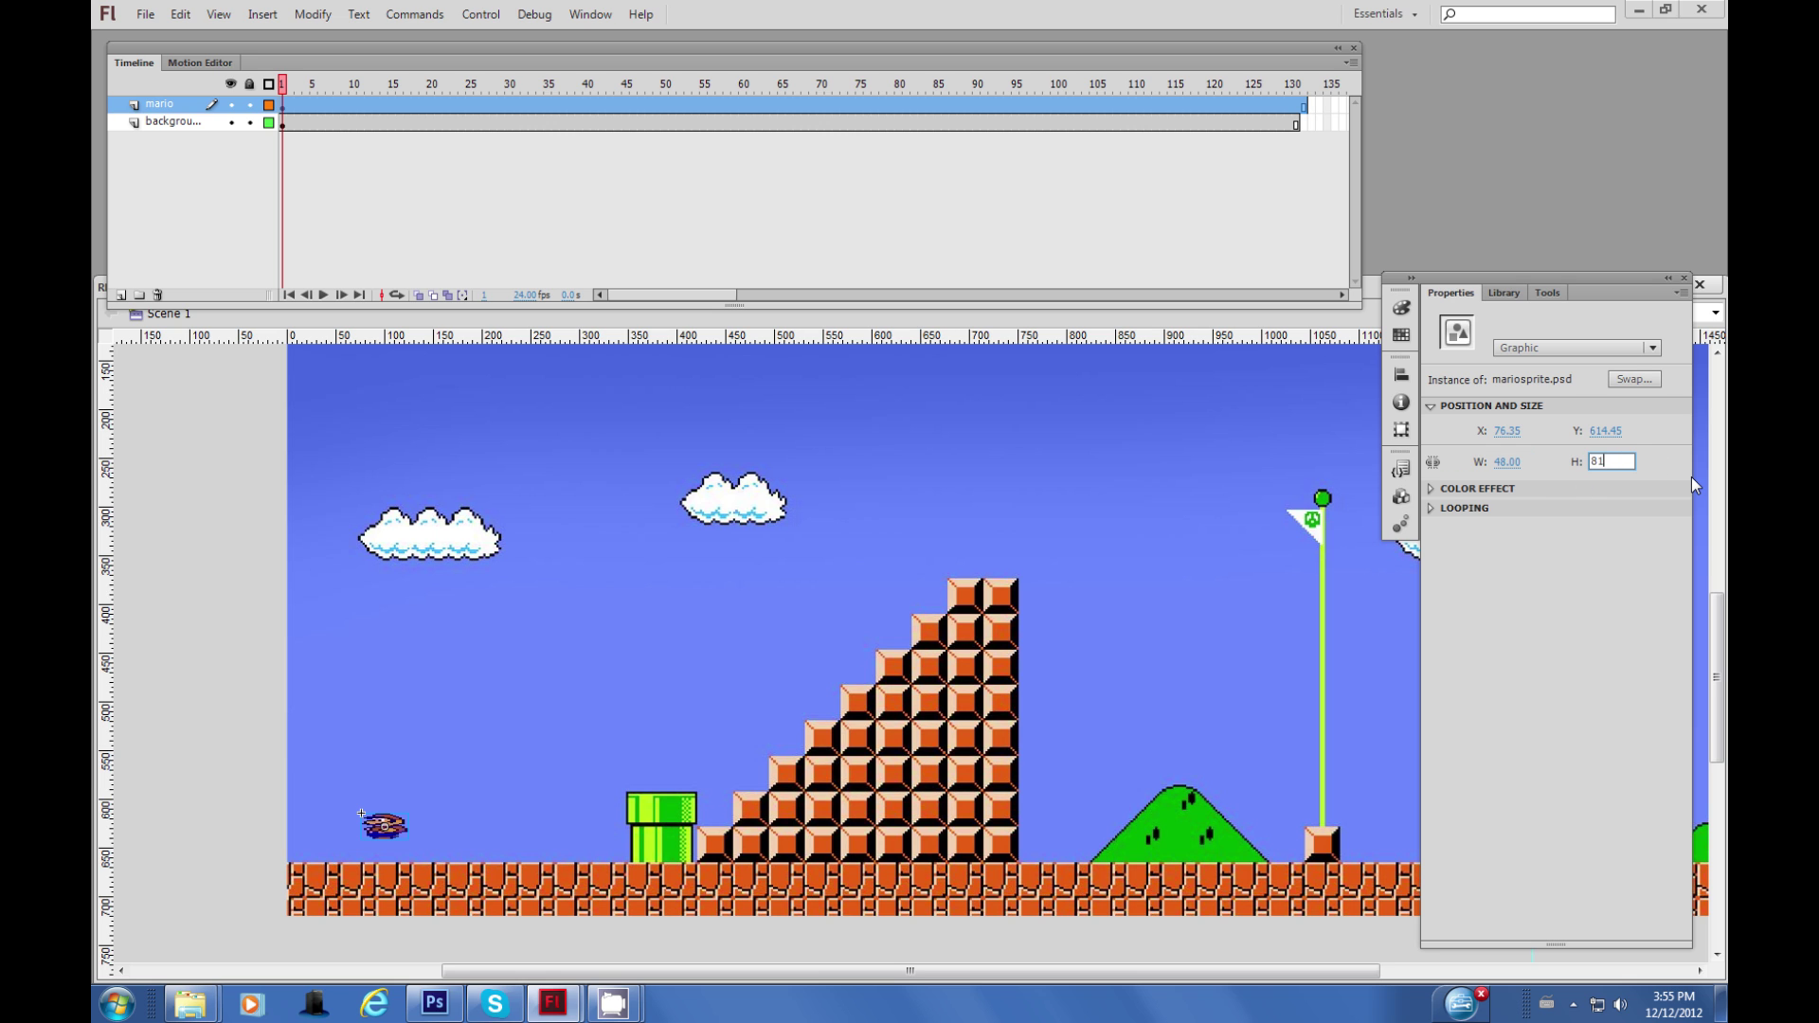
key(Return)
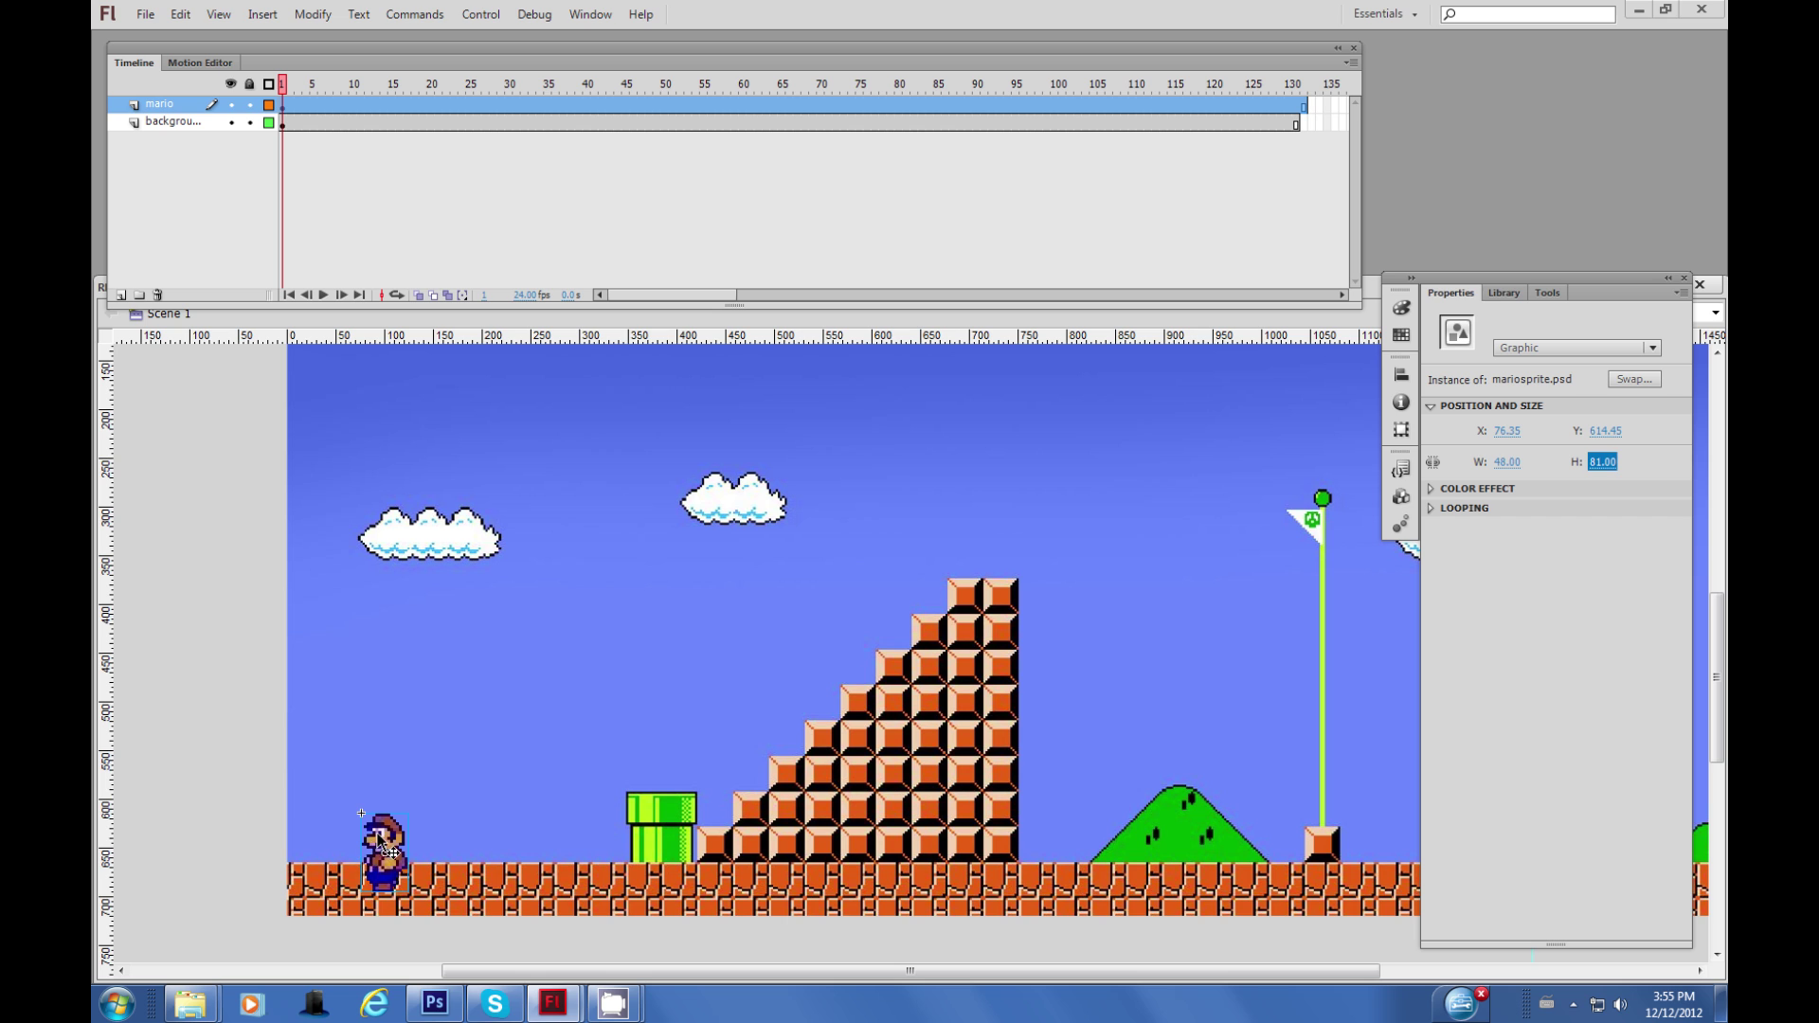
drag(392, 853, 326, 823)
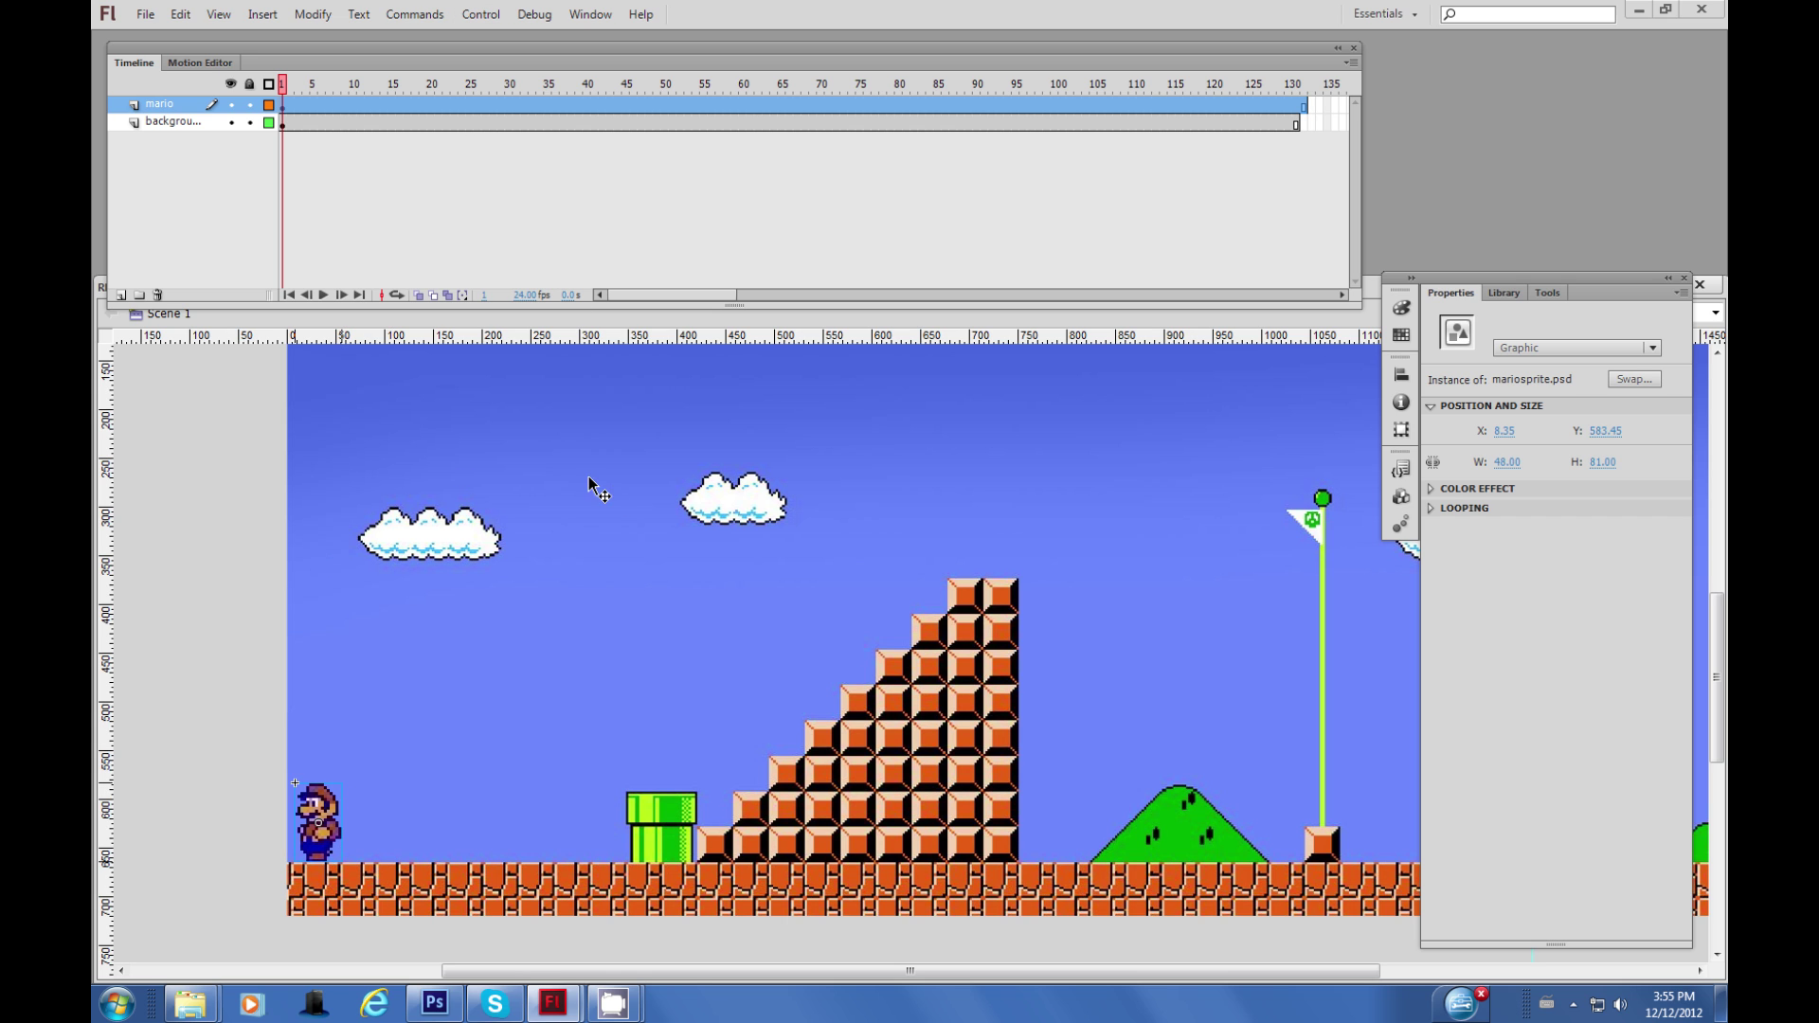
click(311, 14)
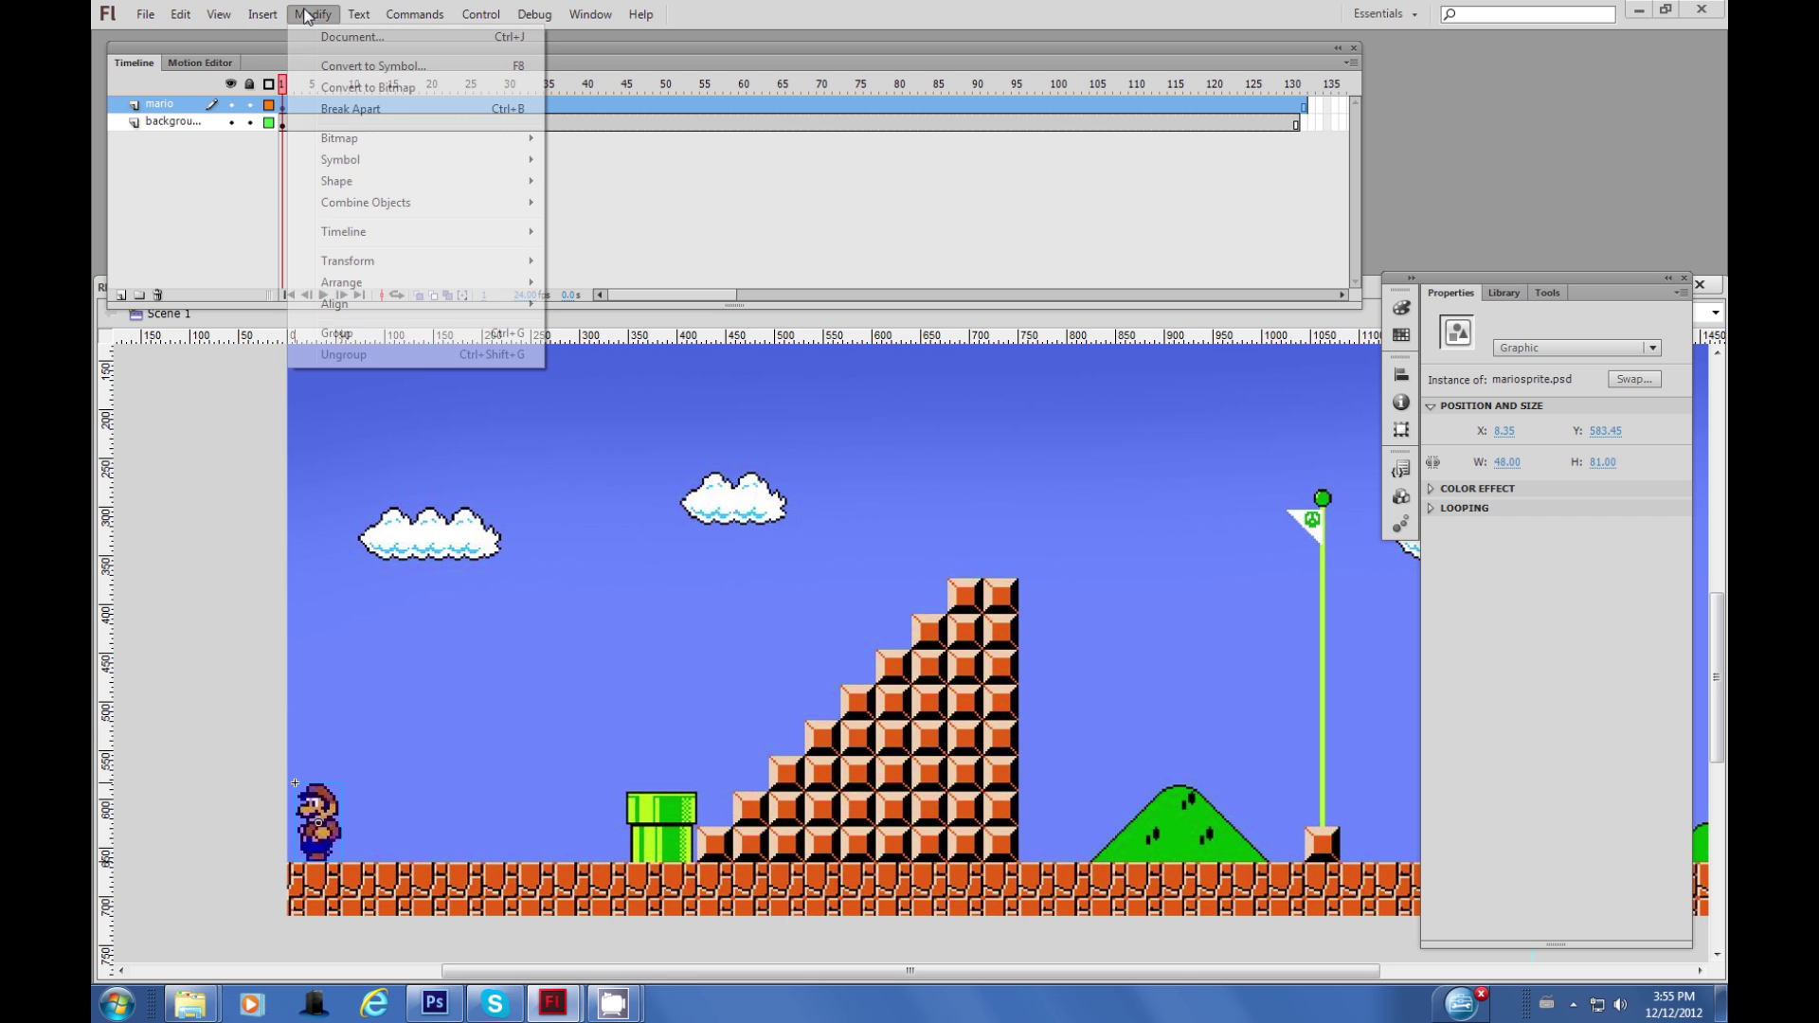
mouse_move(438, 260)
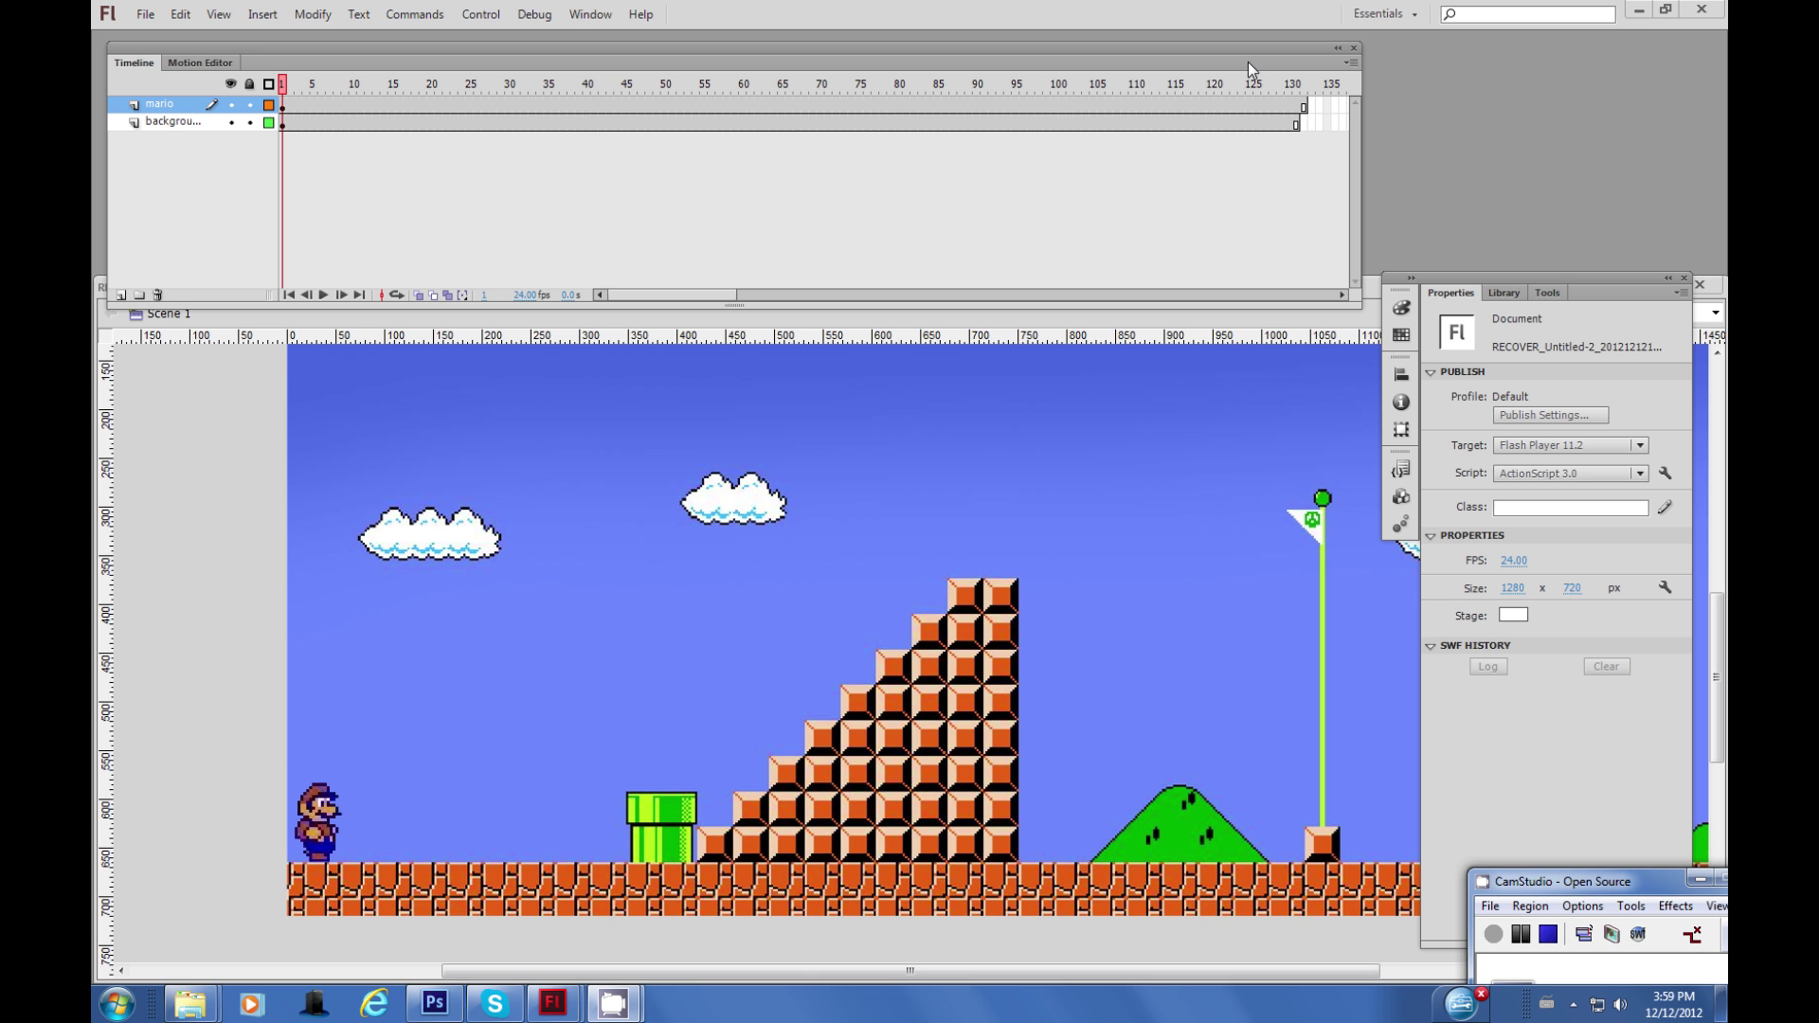
Convert the mario layer's frames to a motion tween and move Mario beside the green pipe at frame 85.
drag(1302, 104, 280, 106)
right_click(309, 105)
click(389, 117)
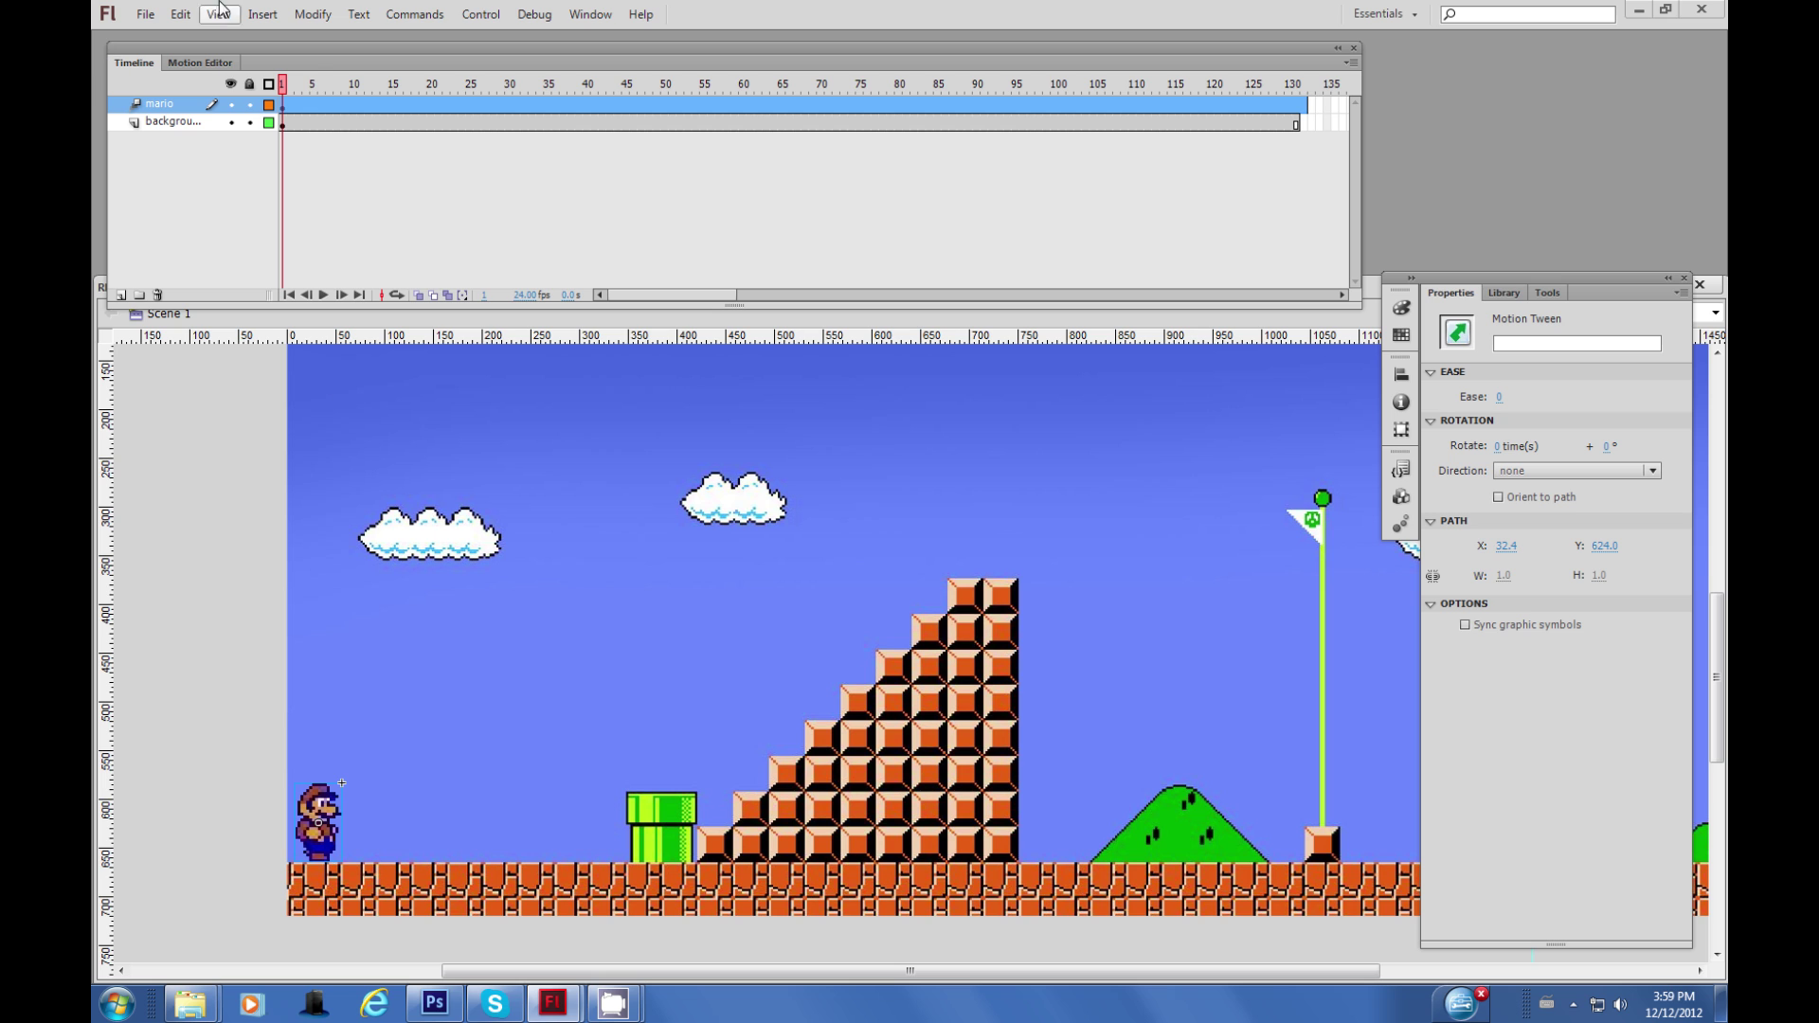
drag(293, 83, 942, 80)
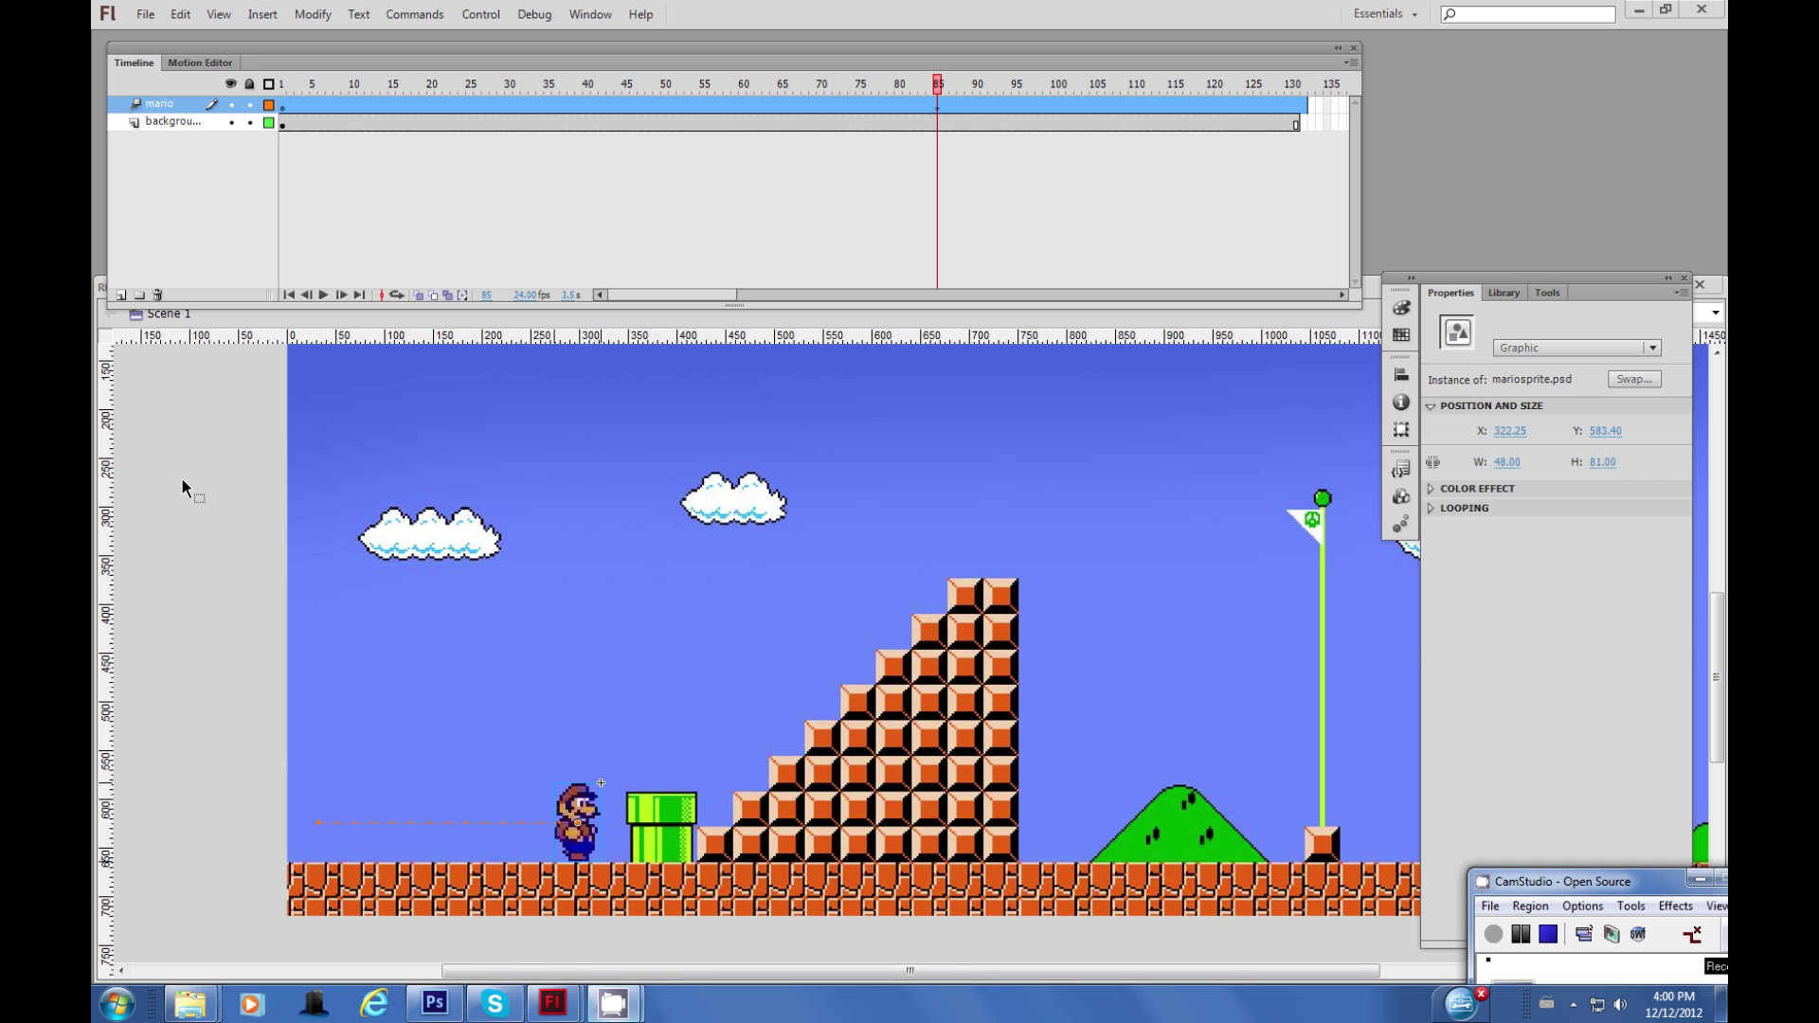
click(183, 478)
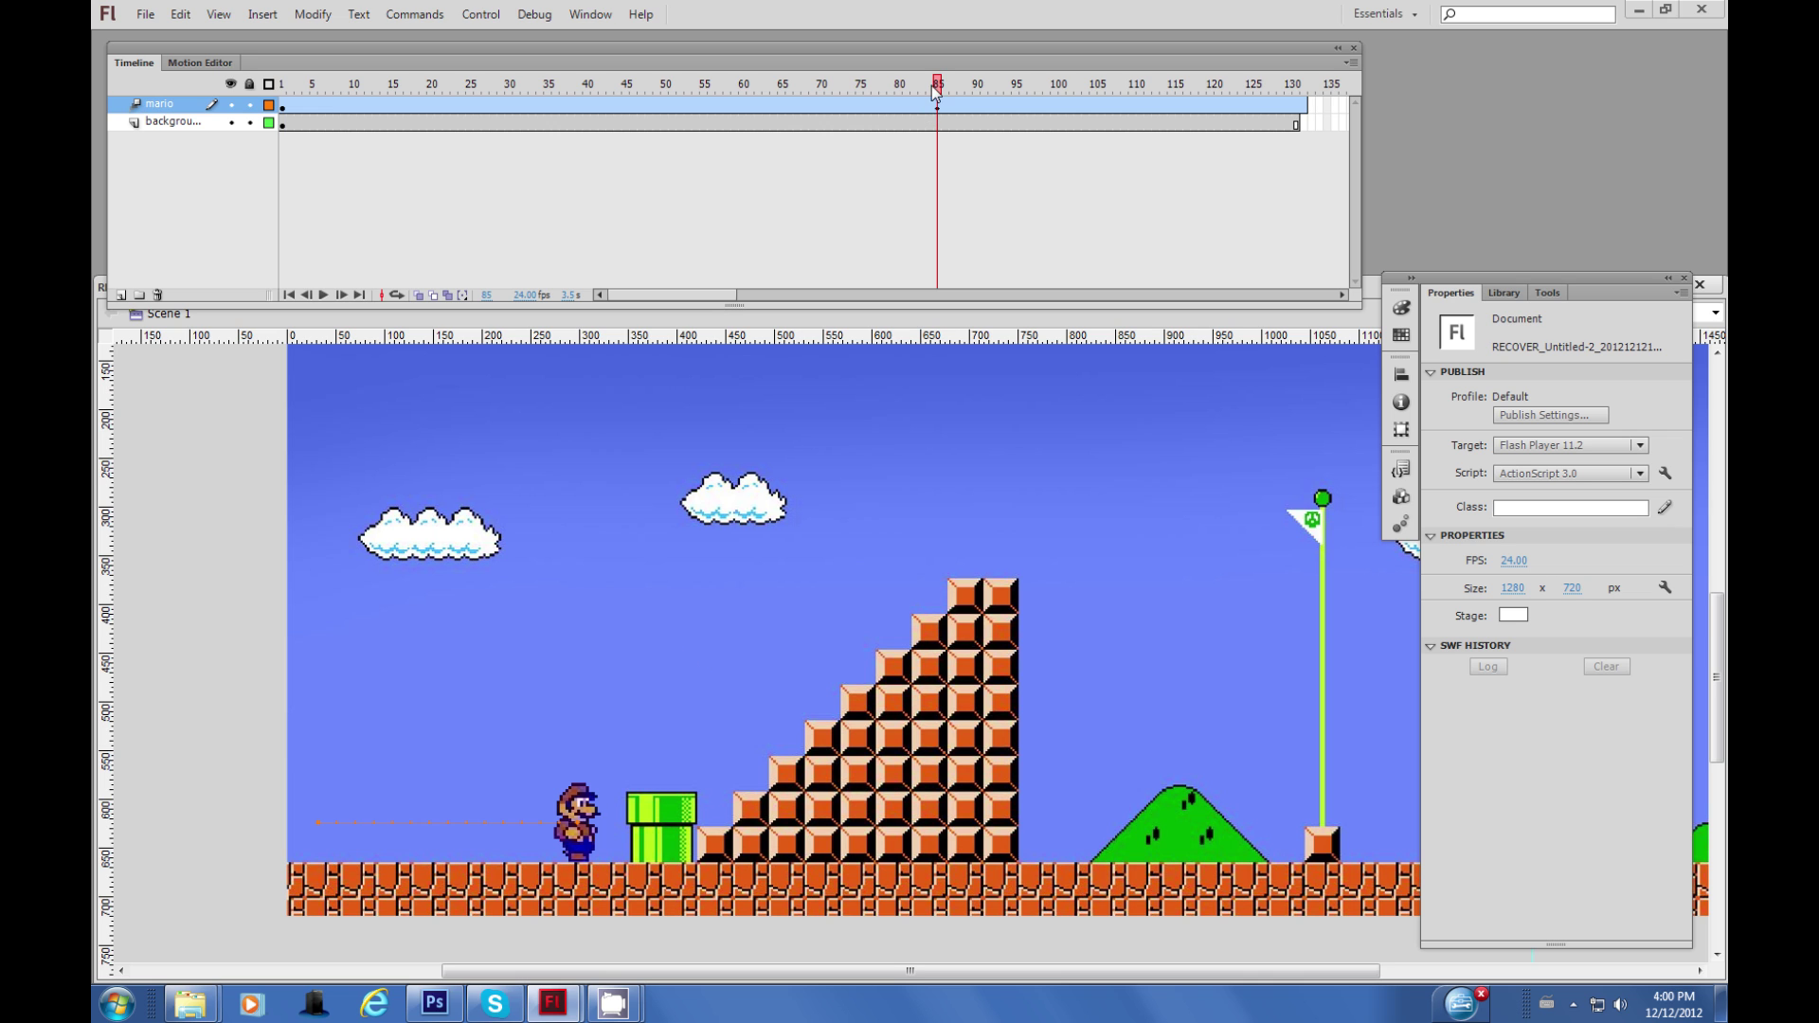
Raise Mario above the green pipe at frame 93.
drag(941, 87, 1001, 90)
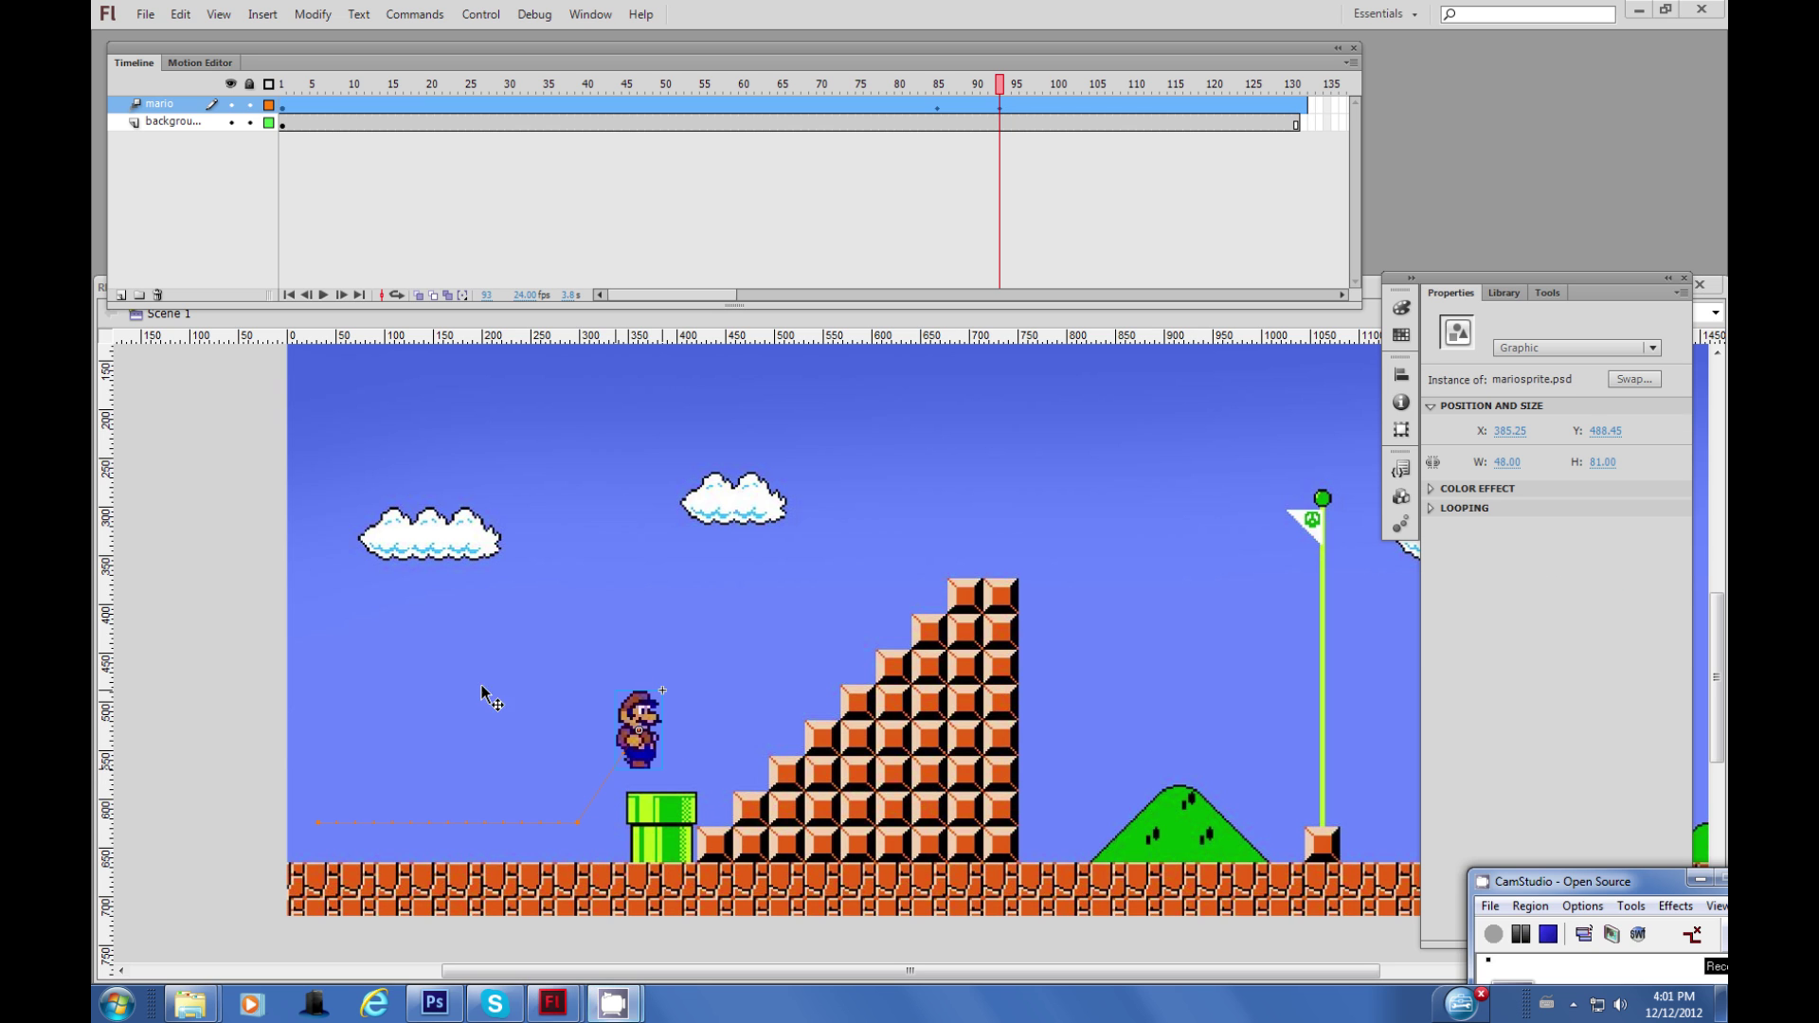
click(244, 601)
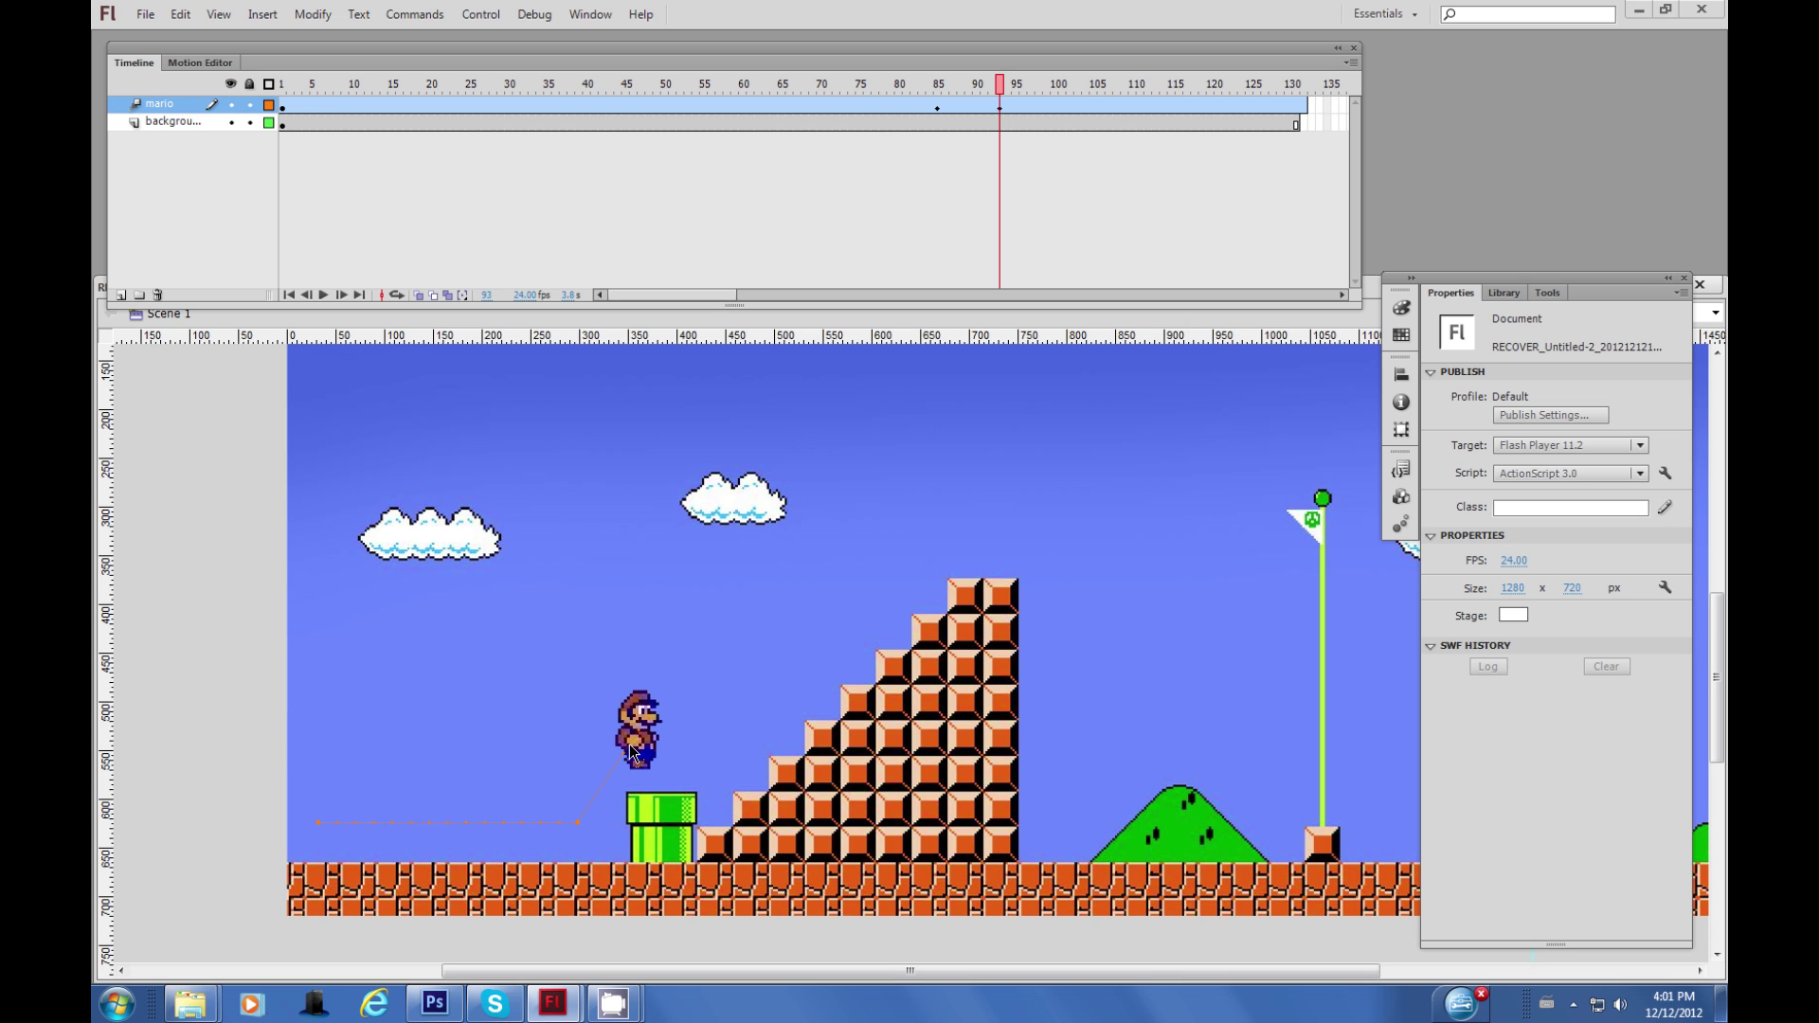
mouse_move(998, 88)
mouse_down()
mouse_move(455, 90)
mouse_move(1006, 93)
mouse_up()
Land Mario on the pipe top at frame 98, then scrub back to the start.
drag(1004, 88, 1040, 87)
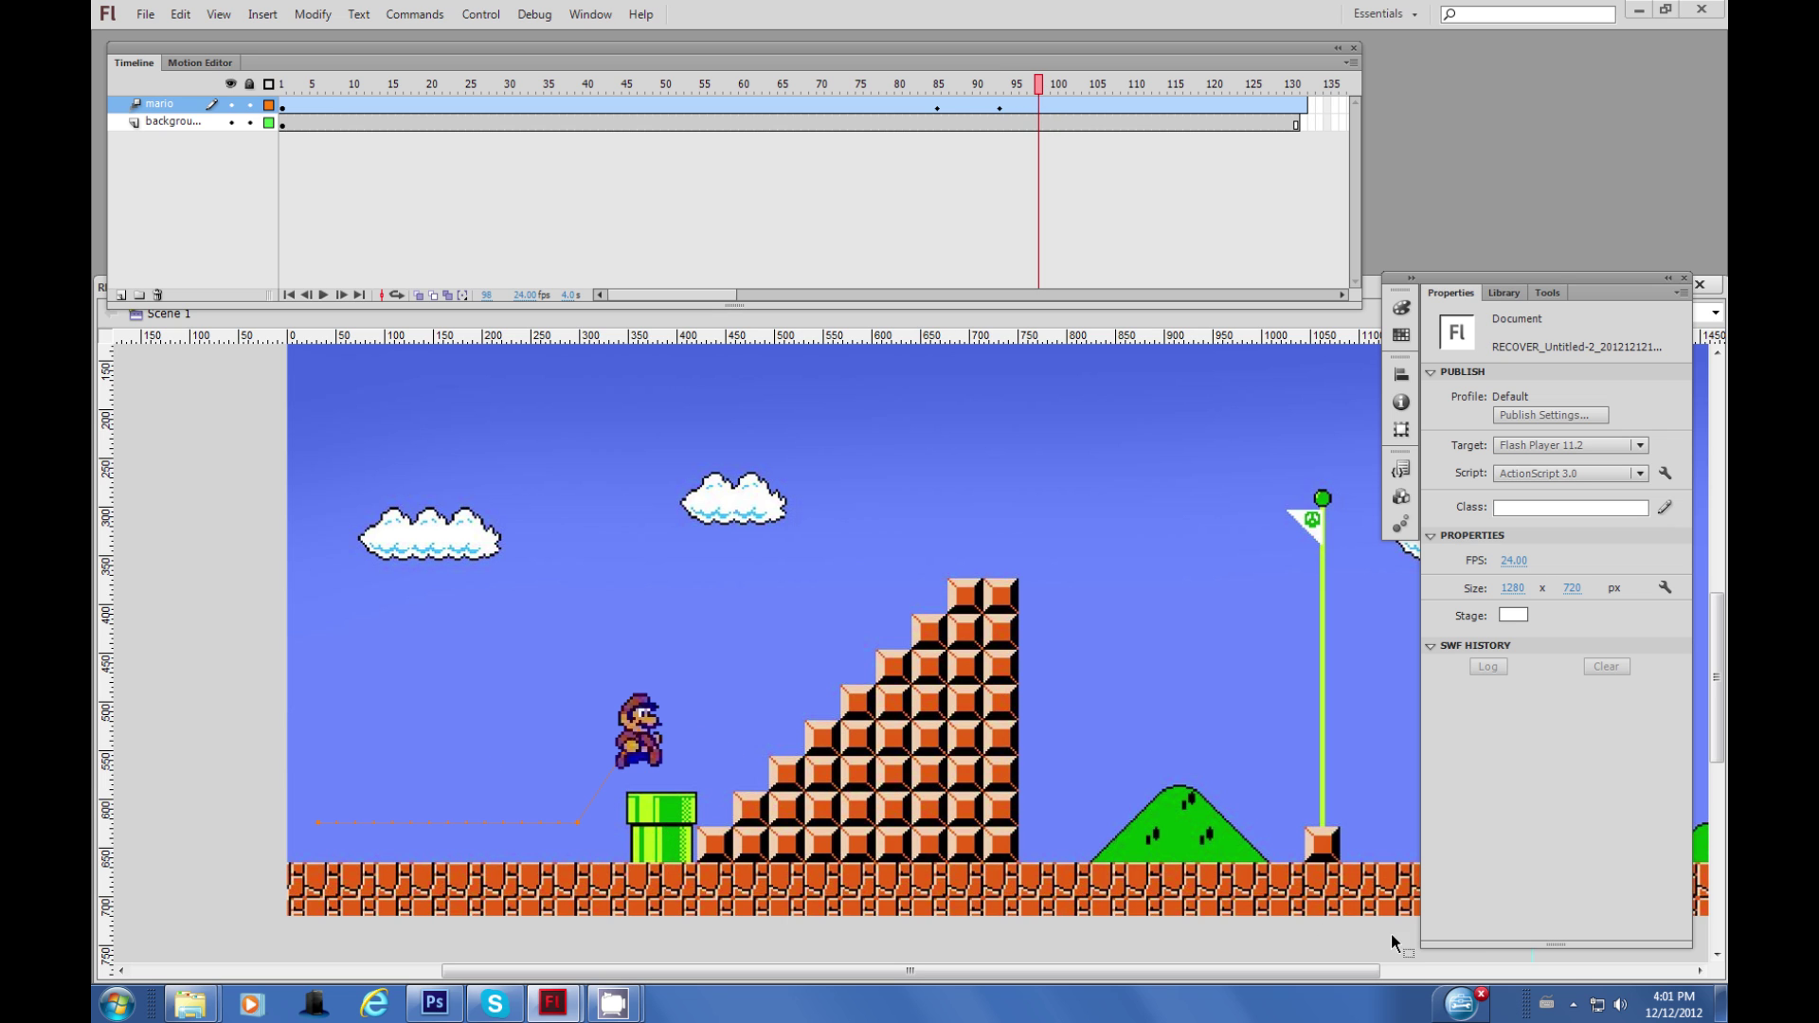
drag(639, 734, 654, 758)
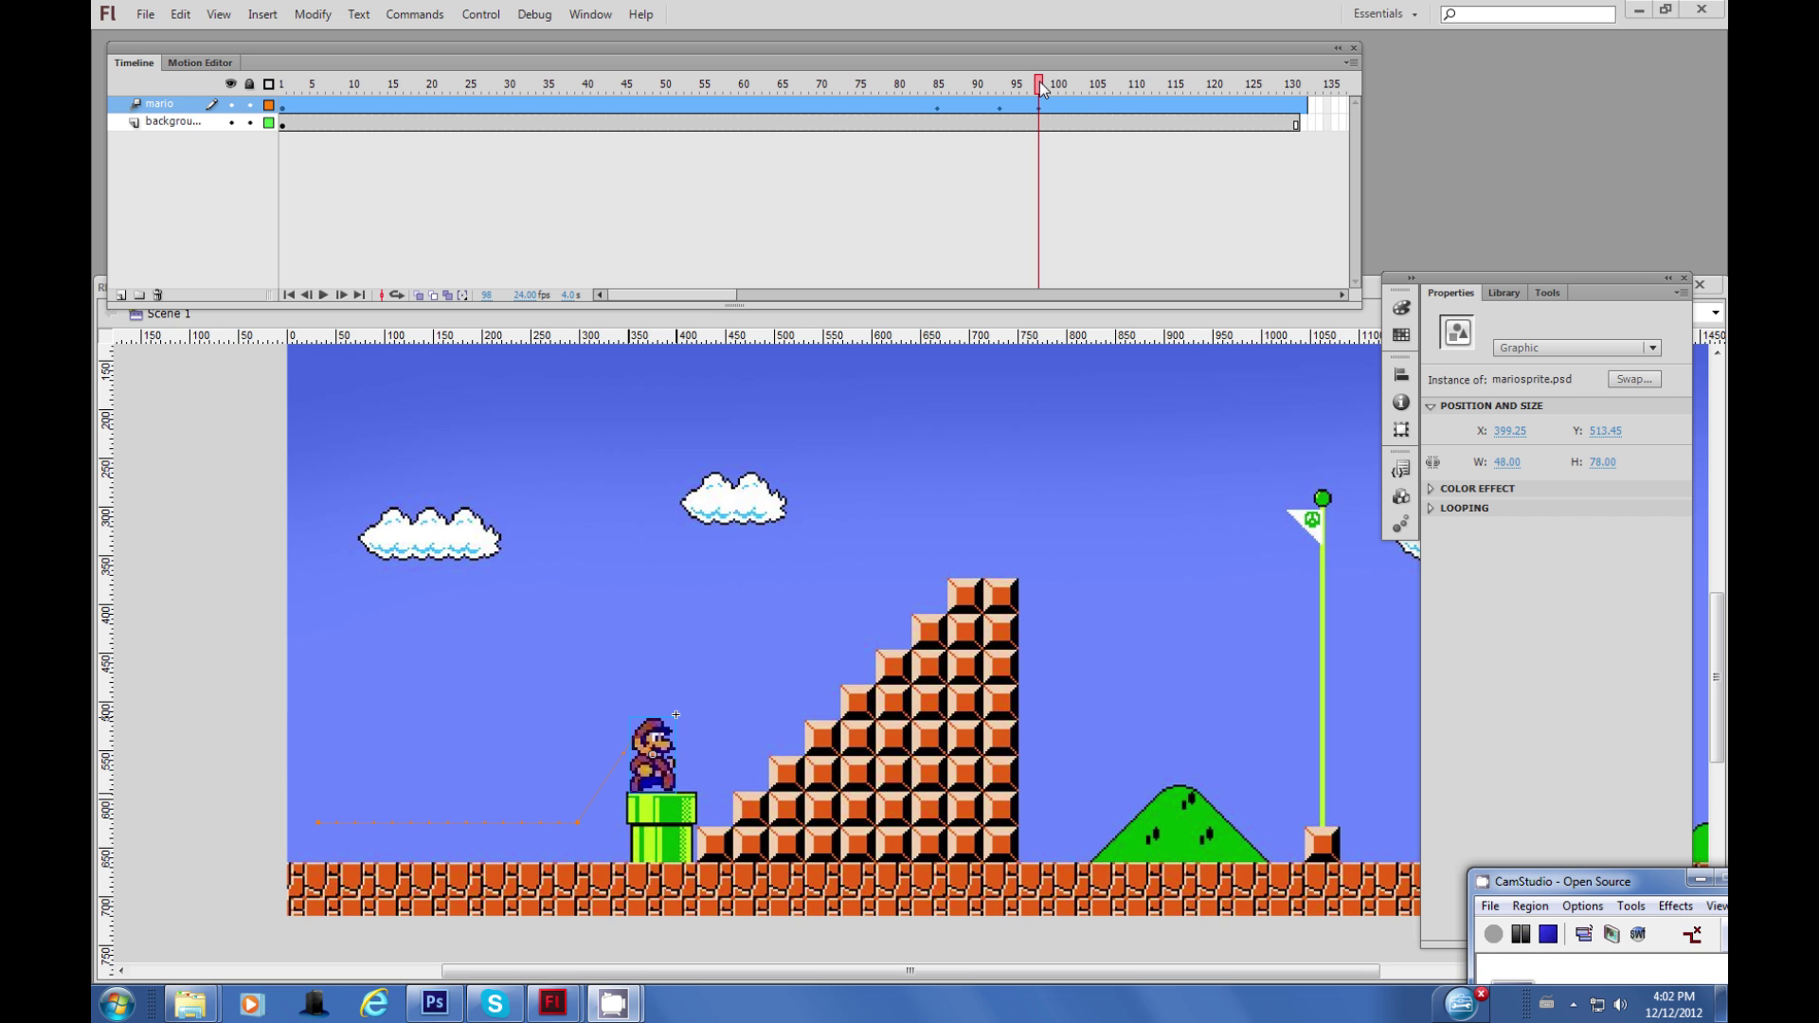
drag(1040, 87, 281, 112)
Play the timeline and pause around frame 108 with Mario standing on the pipe.
click(318, 296)
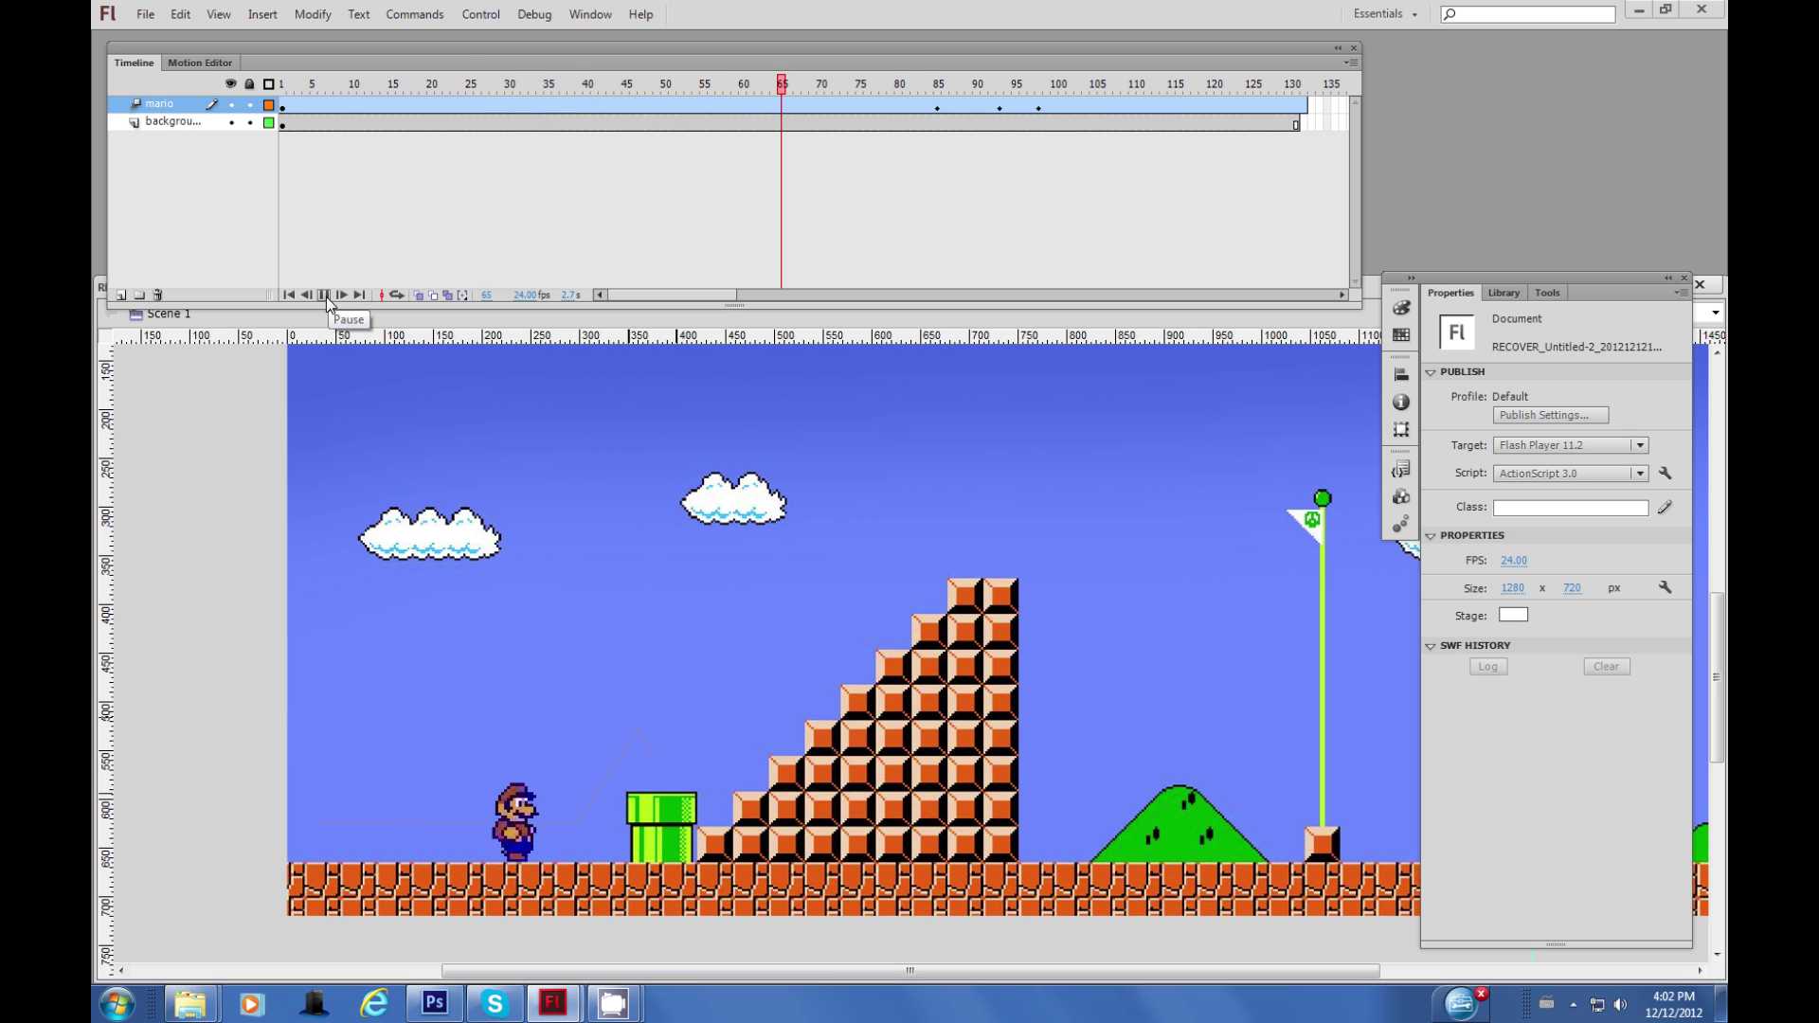
click(325, 296)
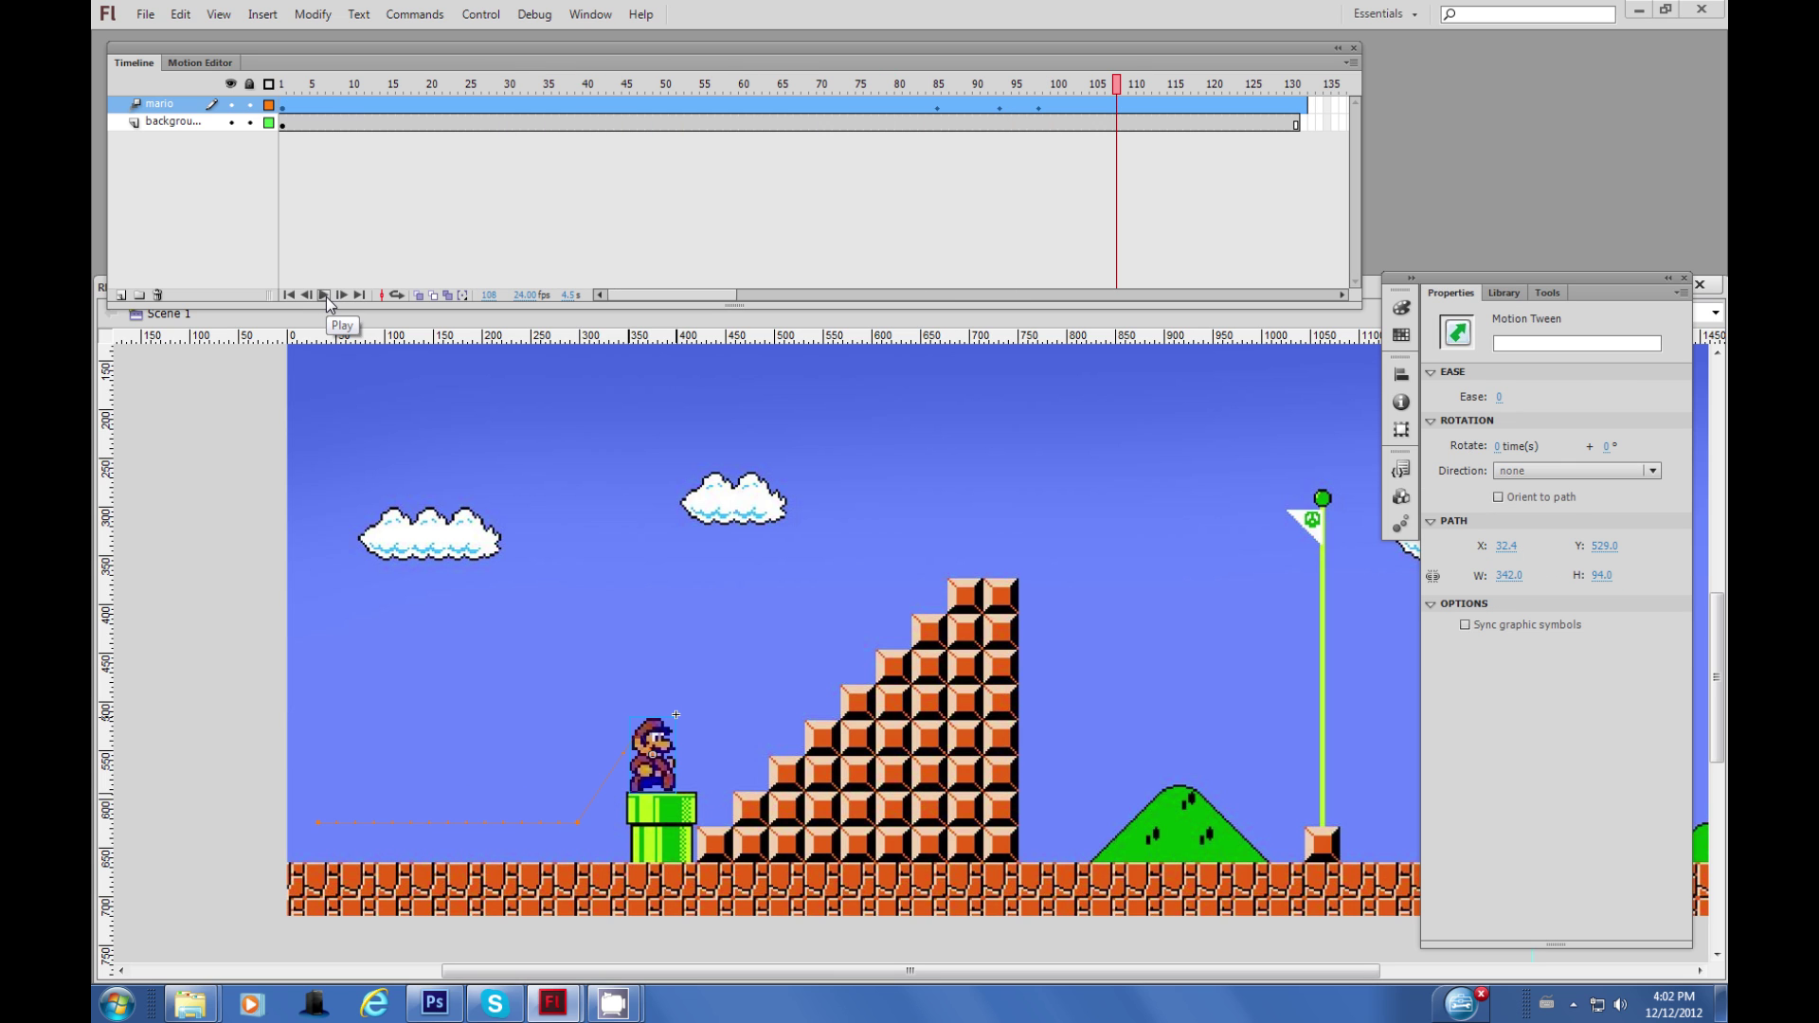